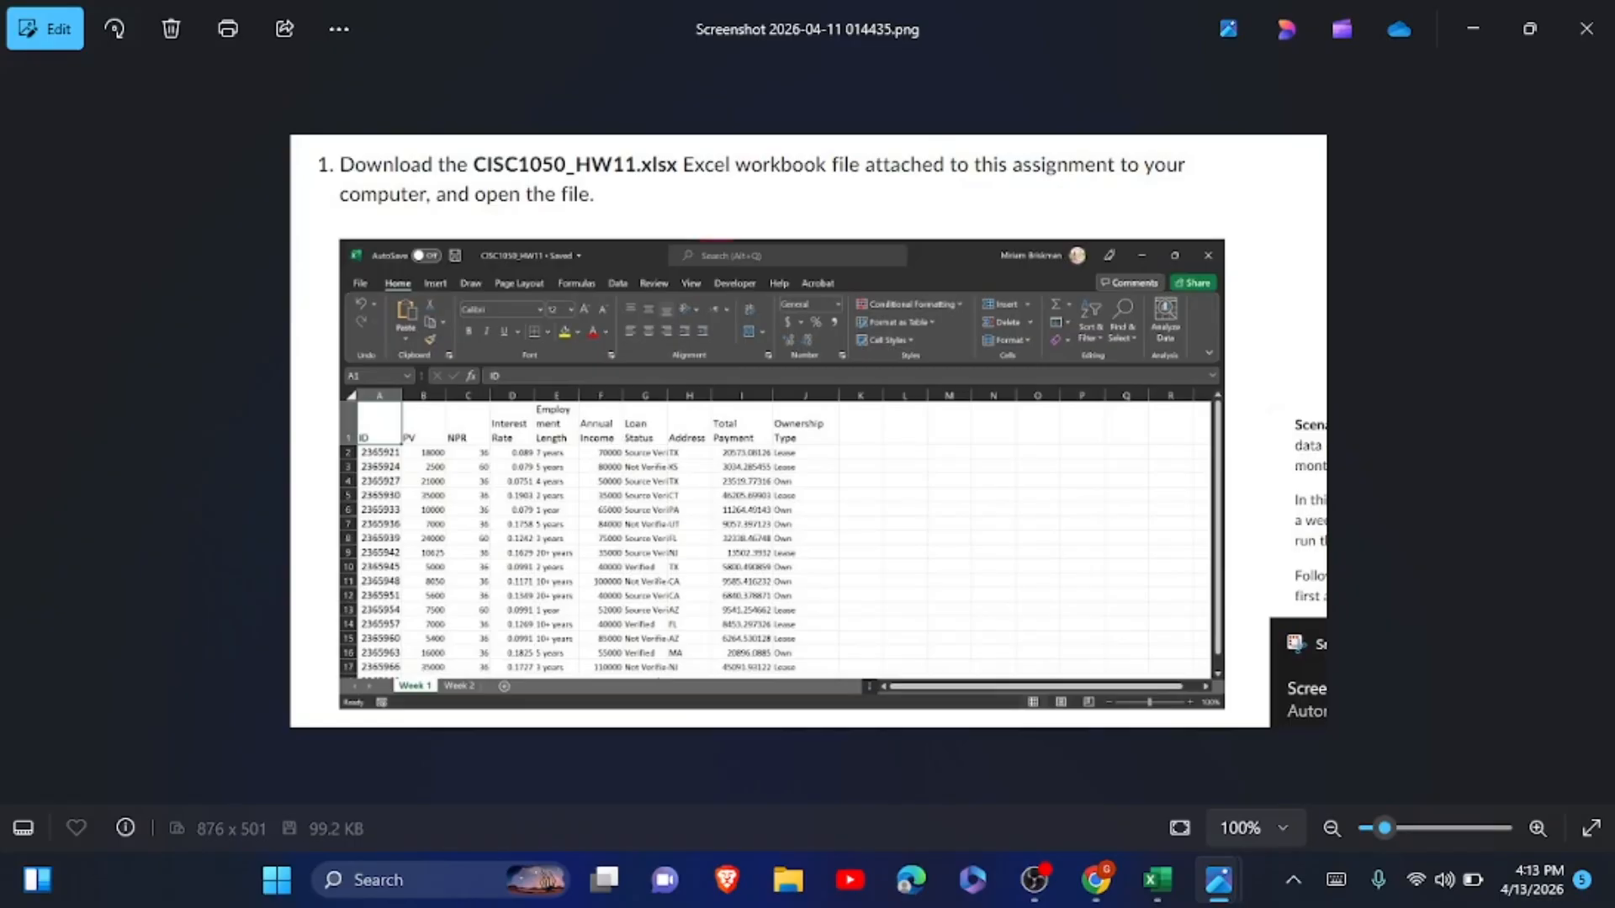
Following the assignment instructions, save the Excel workbook as a macro-enabled .xlsm file named with the owner's last name plus "_CarLoans".
{"action": "mouse_move", "coordinate": [1219, 879]}
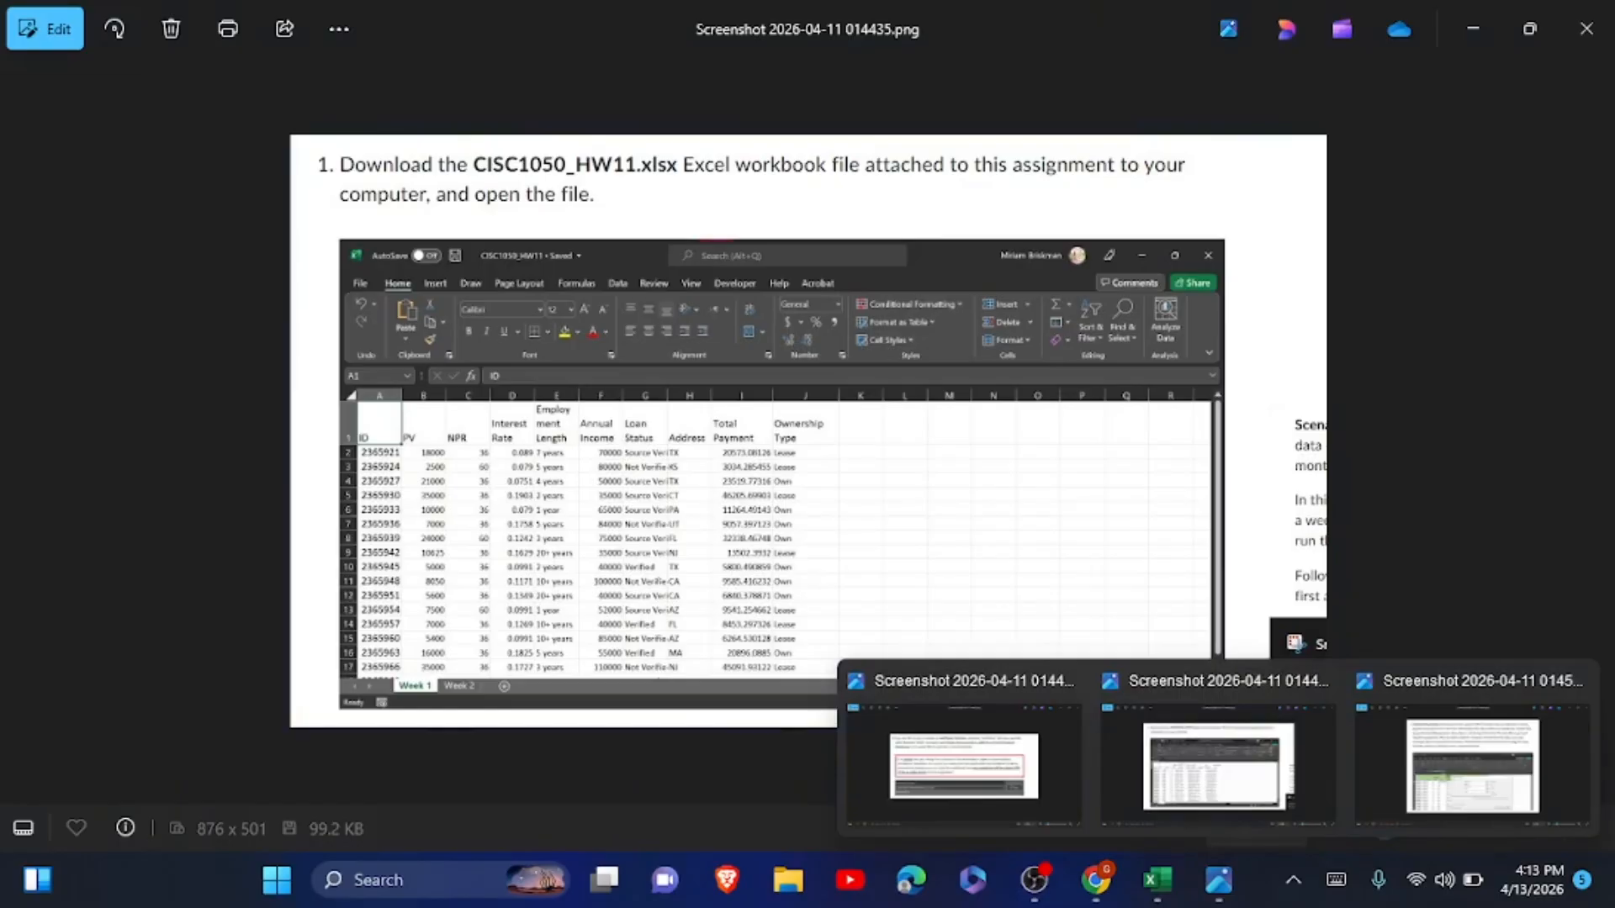
{"action": "left_click", "coordinate": [1472, 766]}
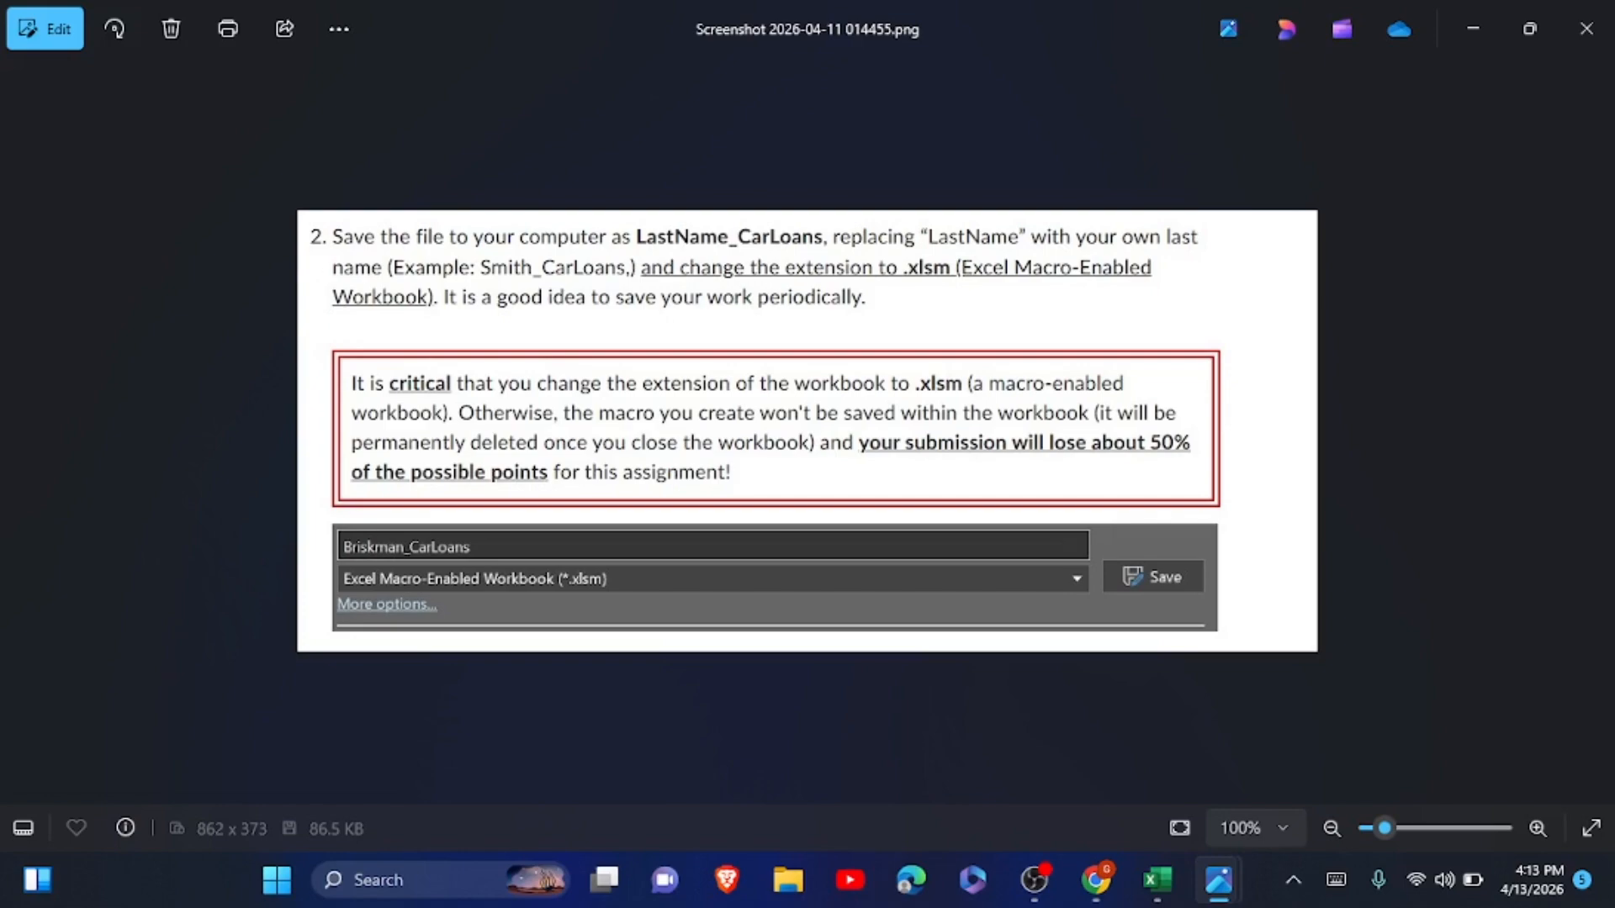
{"action": "key", "text": "alt+Tab"}
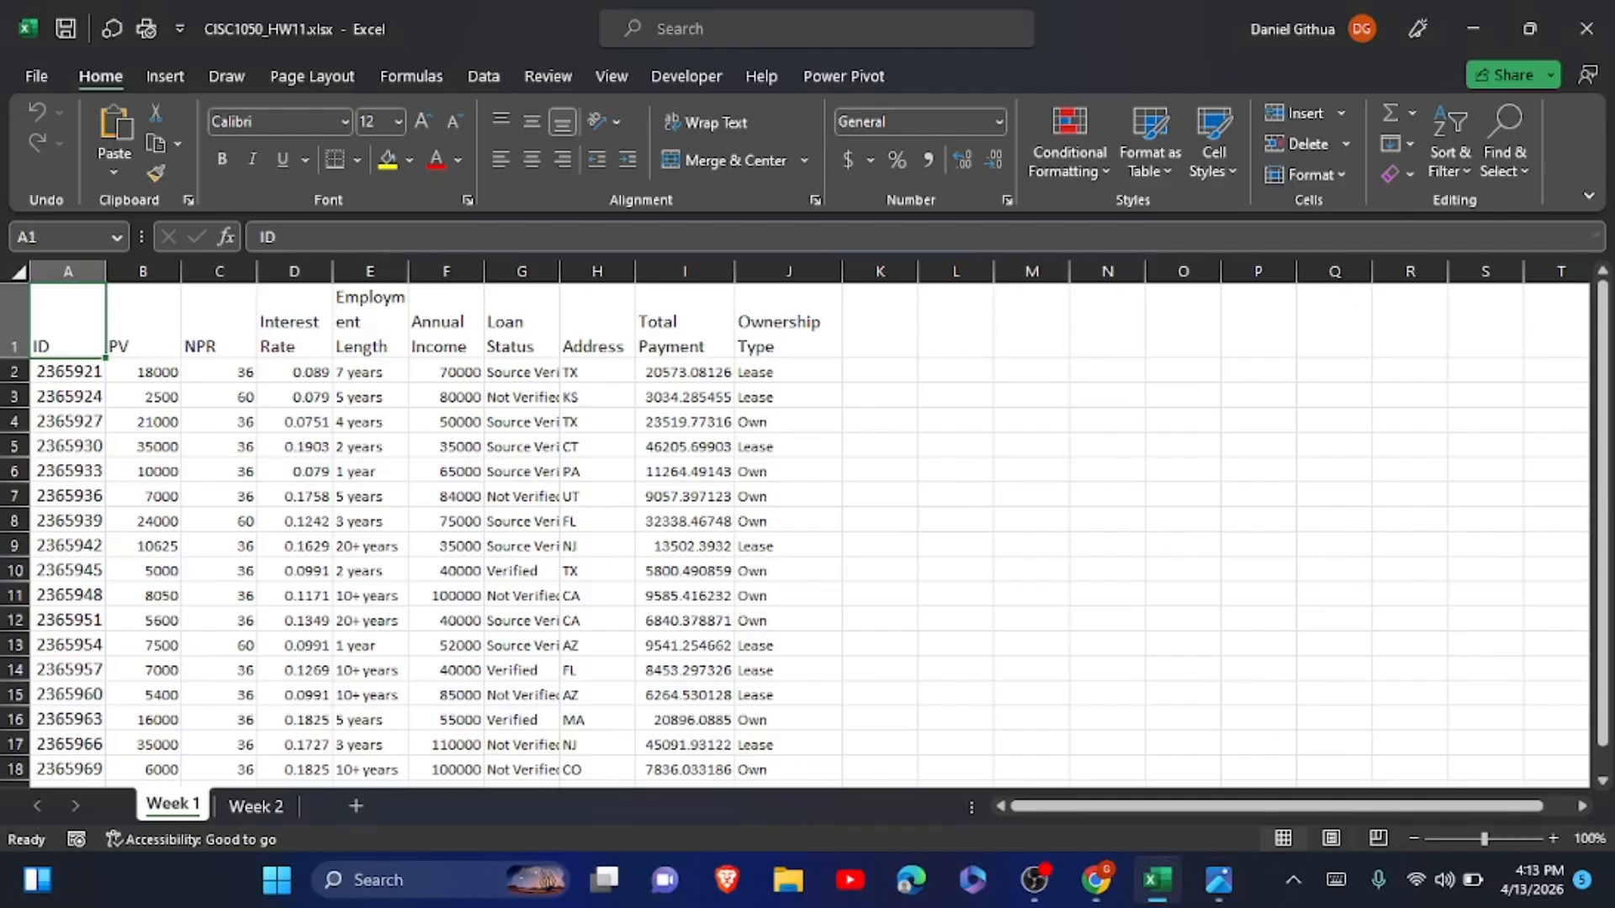
{"action": "key", "text": "F12"}
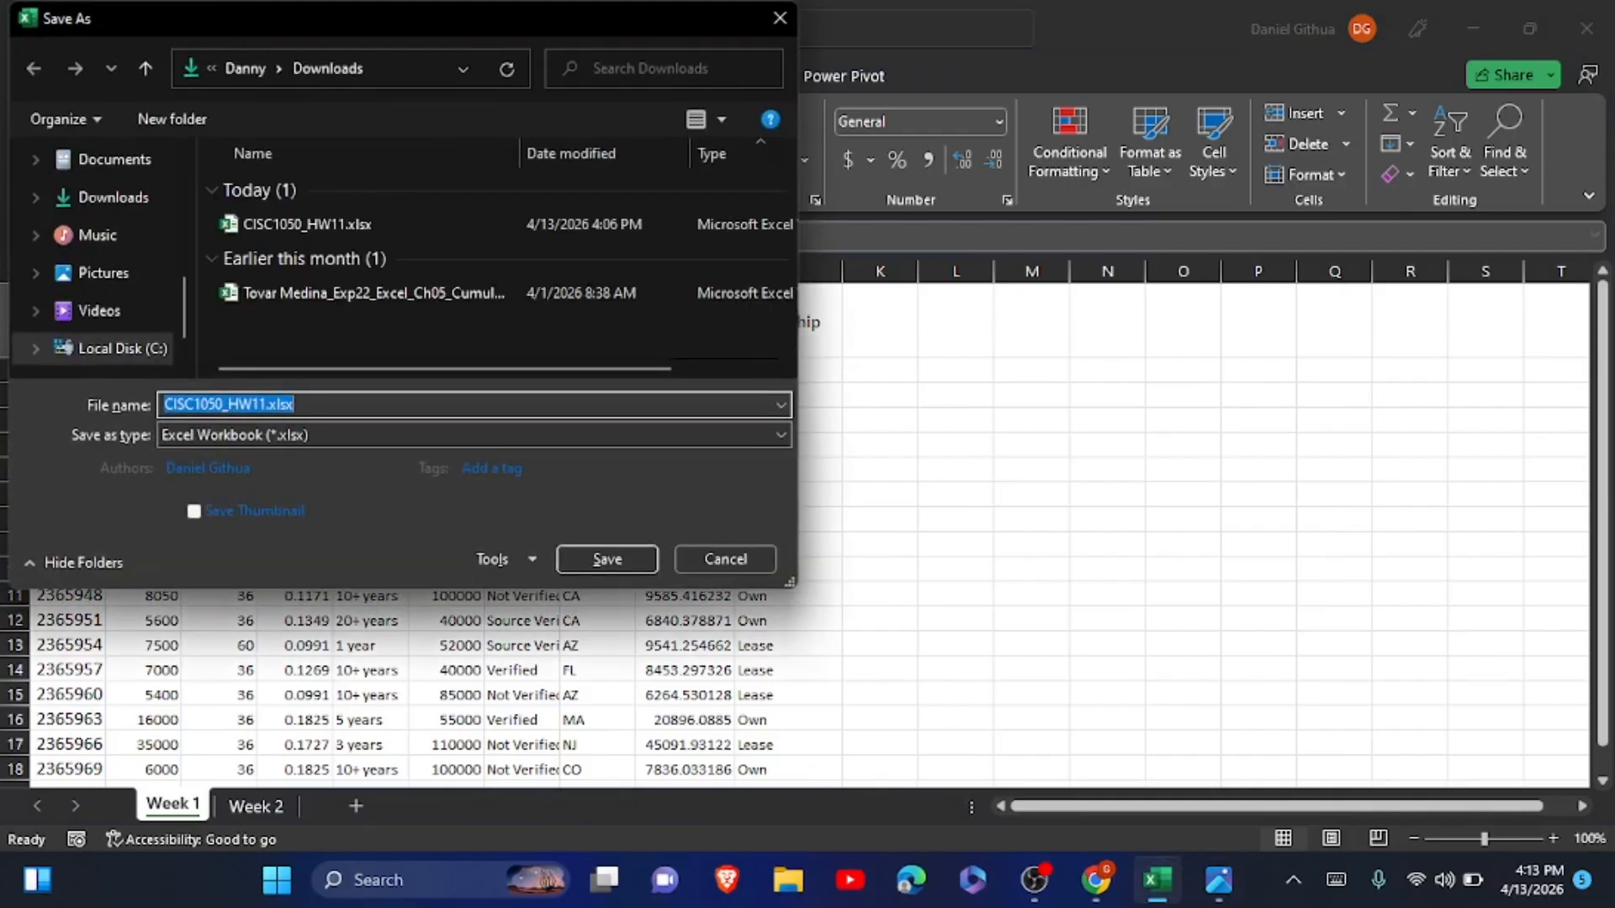
{"action": "type", "text": "Githua"}
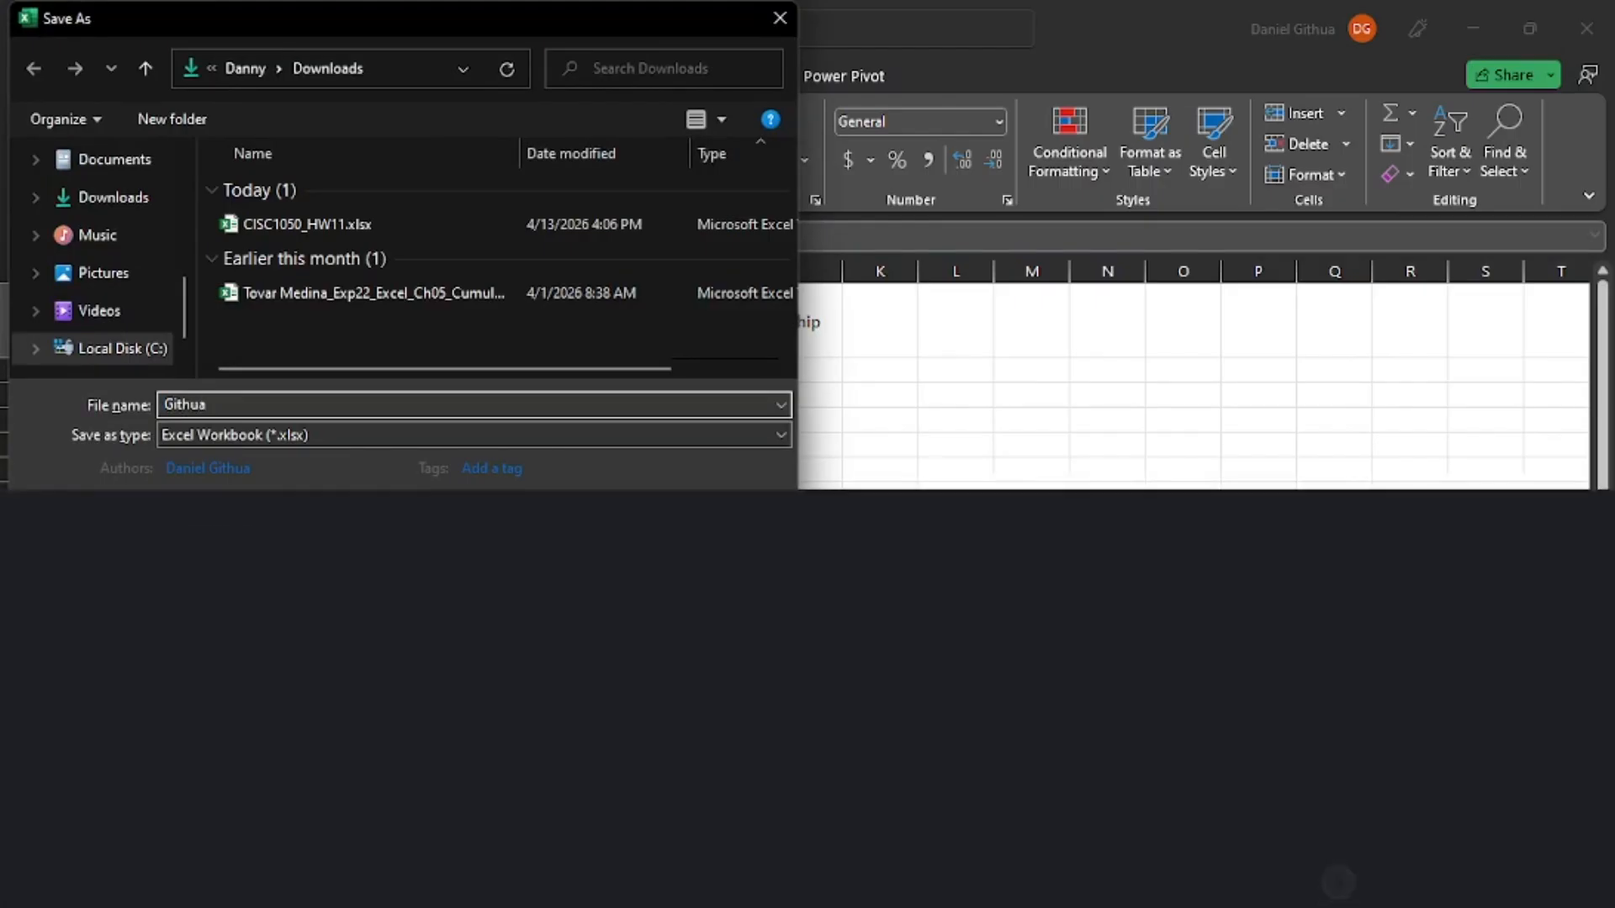
{"action": "type", "text": "_"}
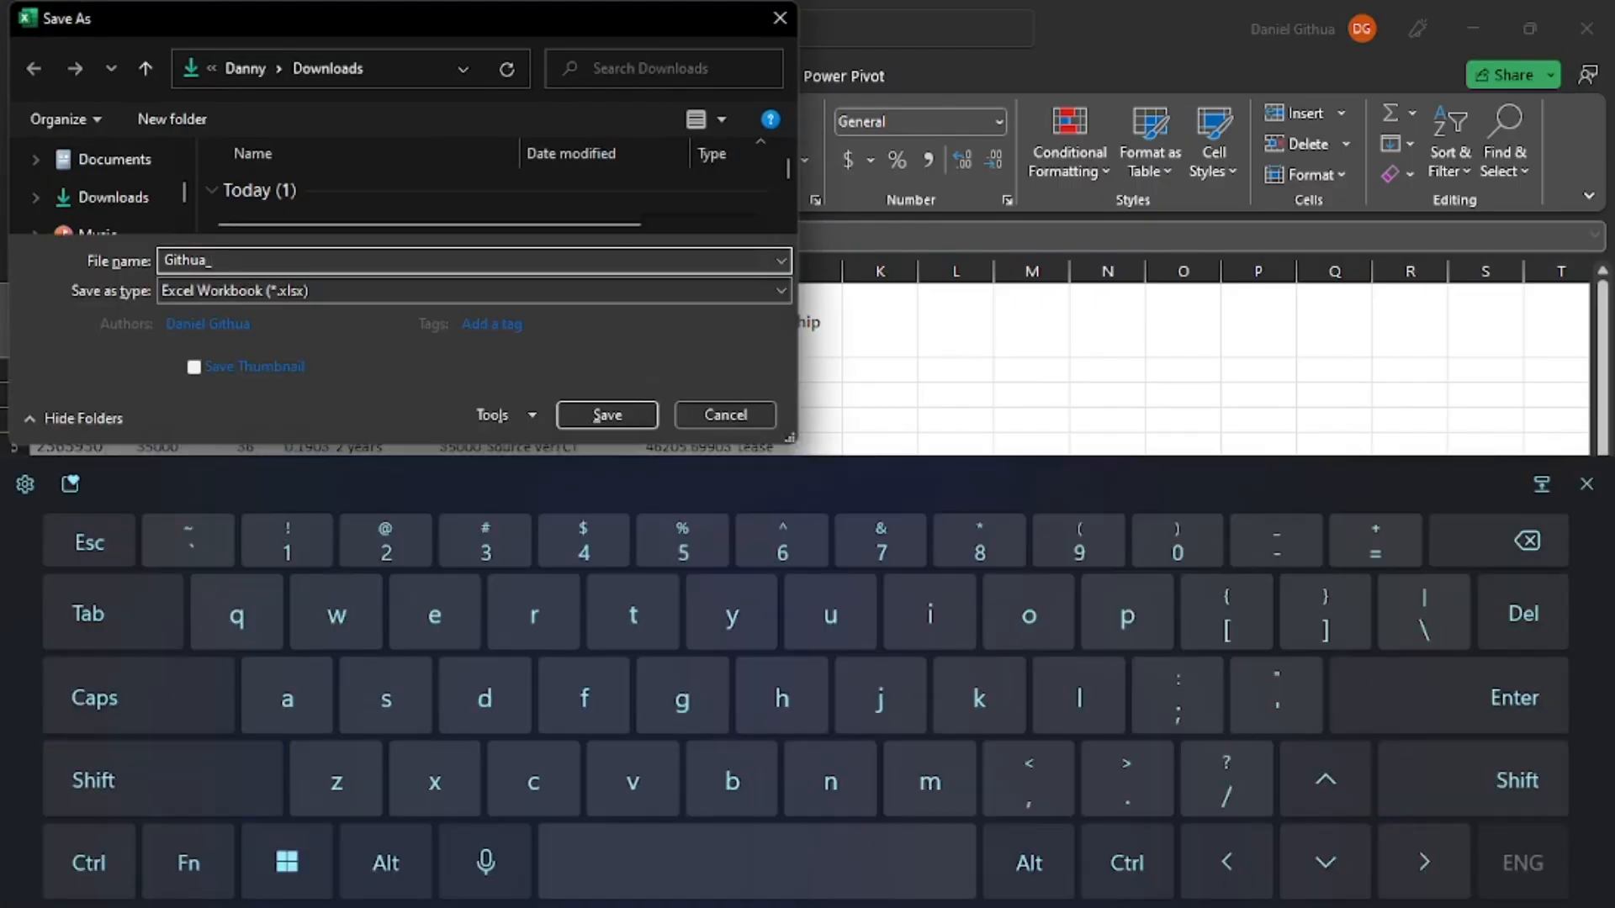
{"action": "type", "text": "Ca"}
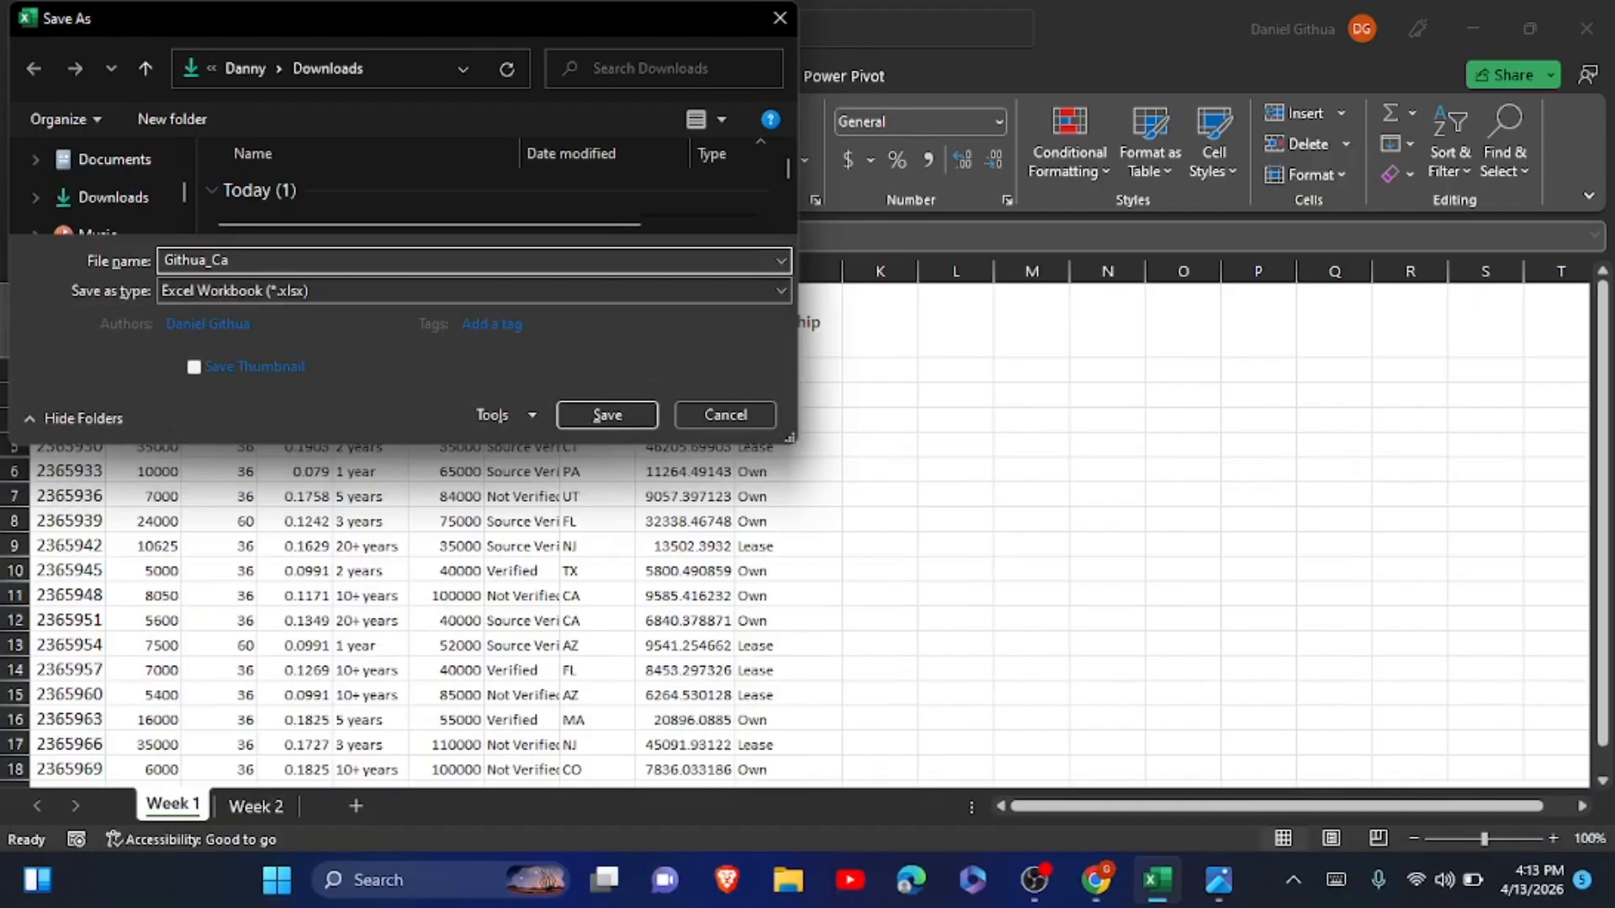
{"action": "type", "text": "rLoans"}
{"action": "left_click", "coordinate": [785, 294]}
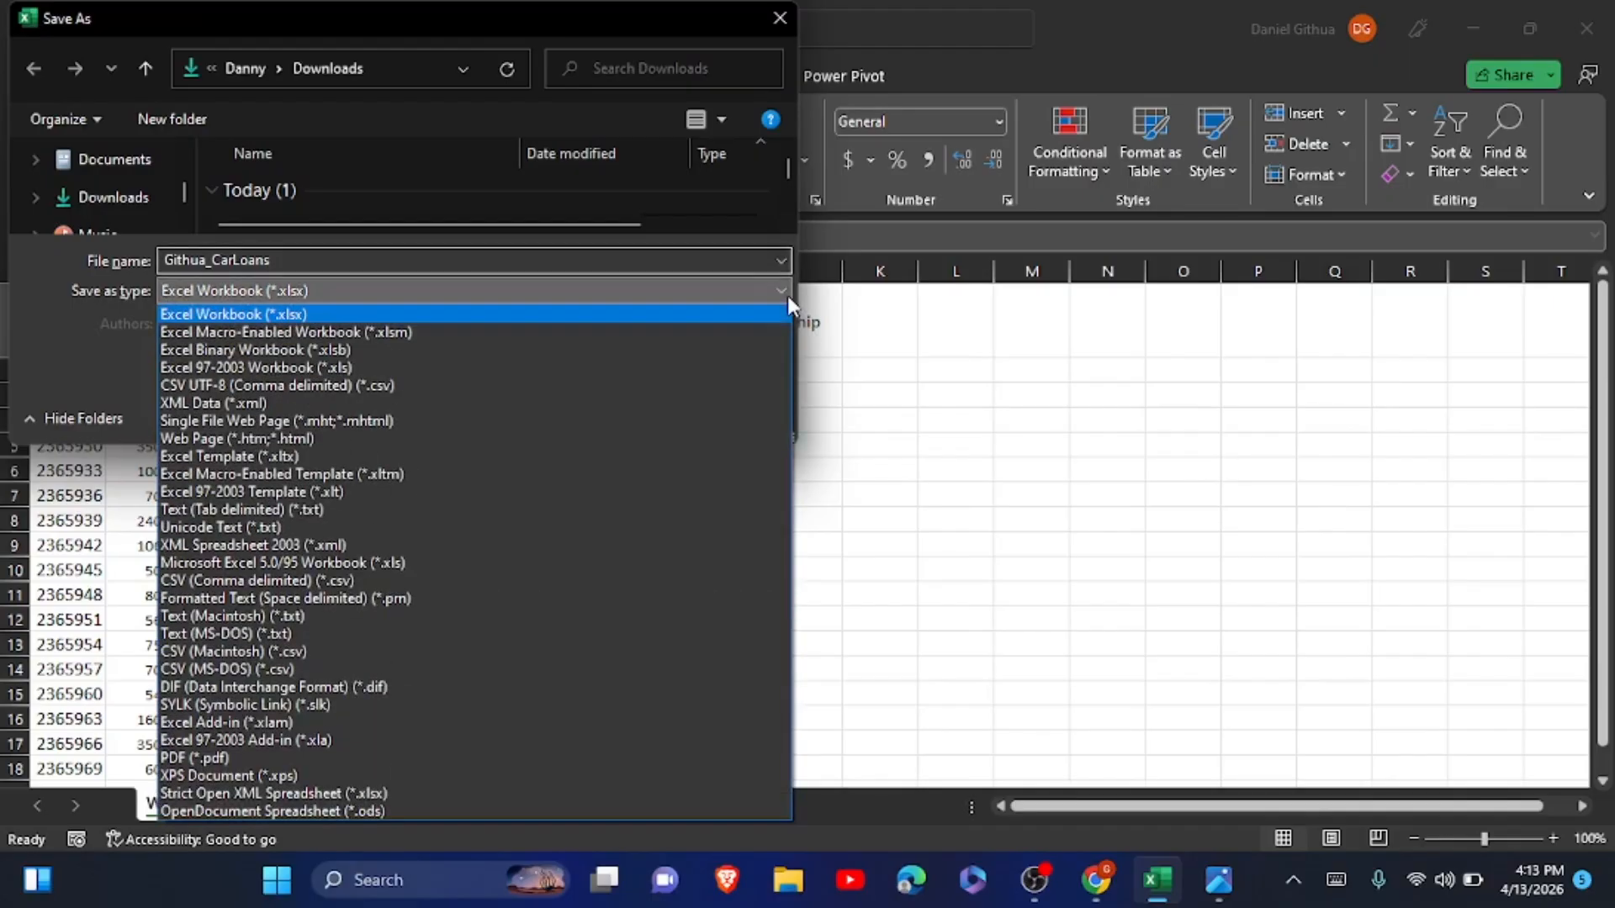
{"action": "left_click", "coordinate": [353, 334]}
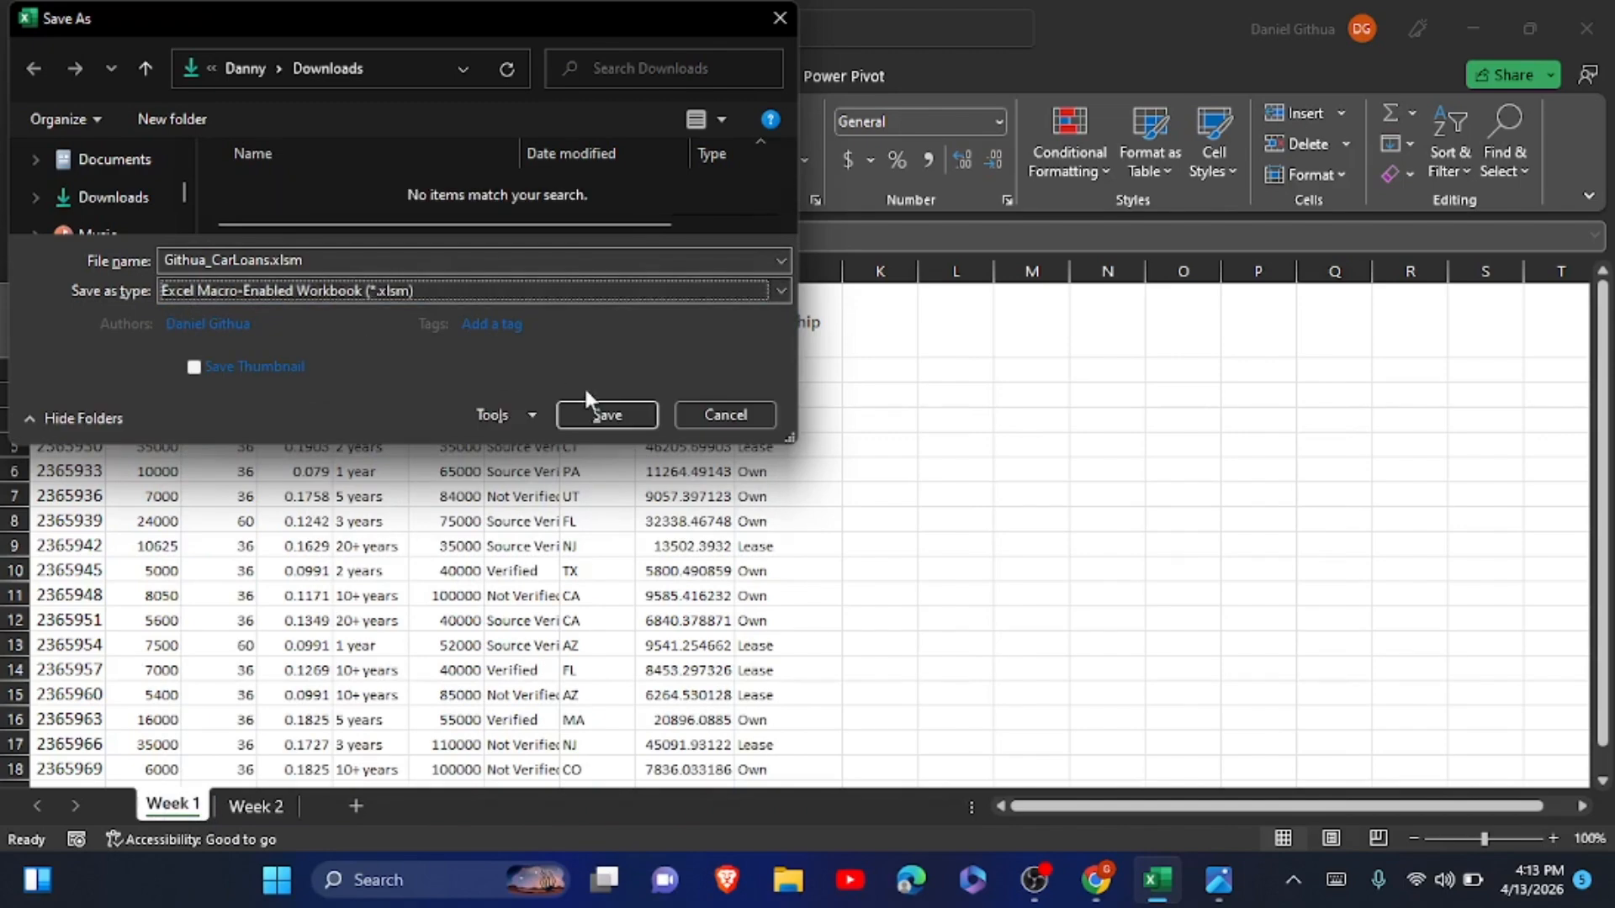
{"action": "left_click", "coordinate": [607, 416]}
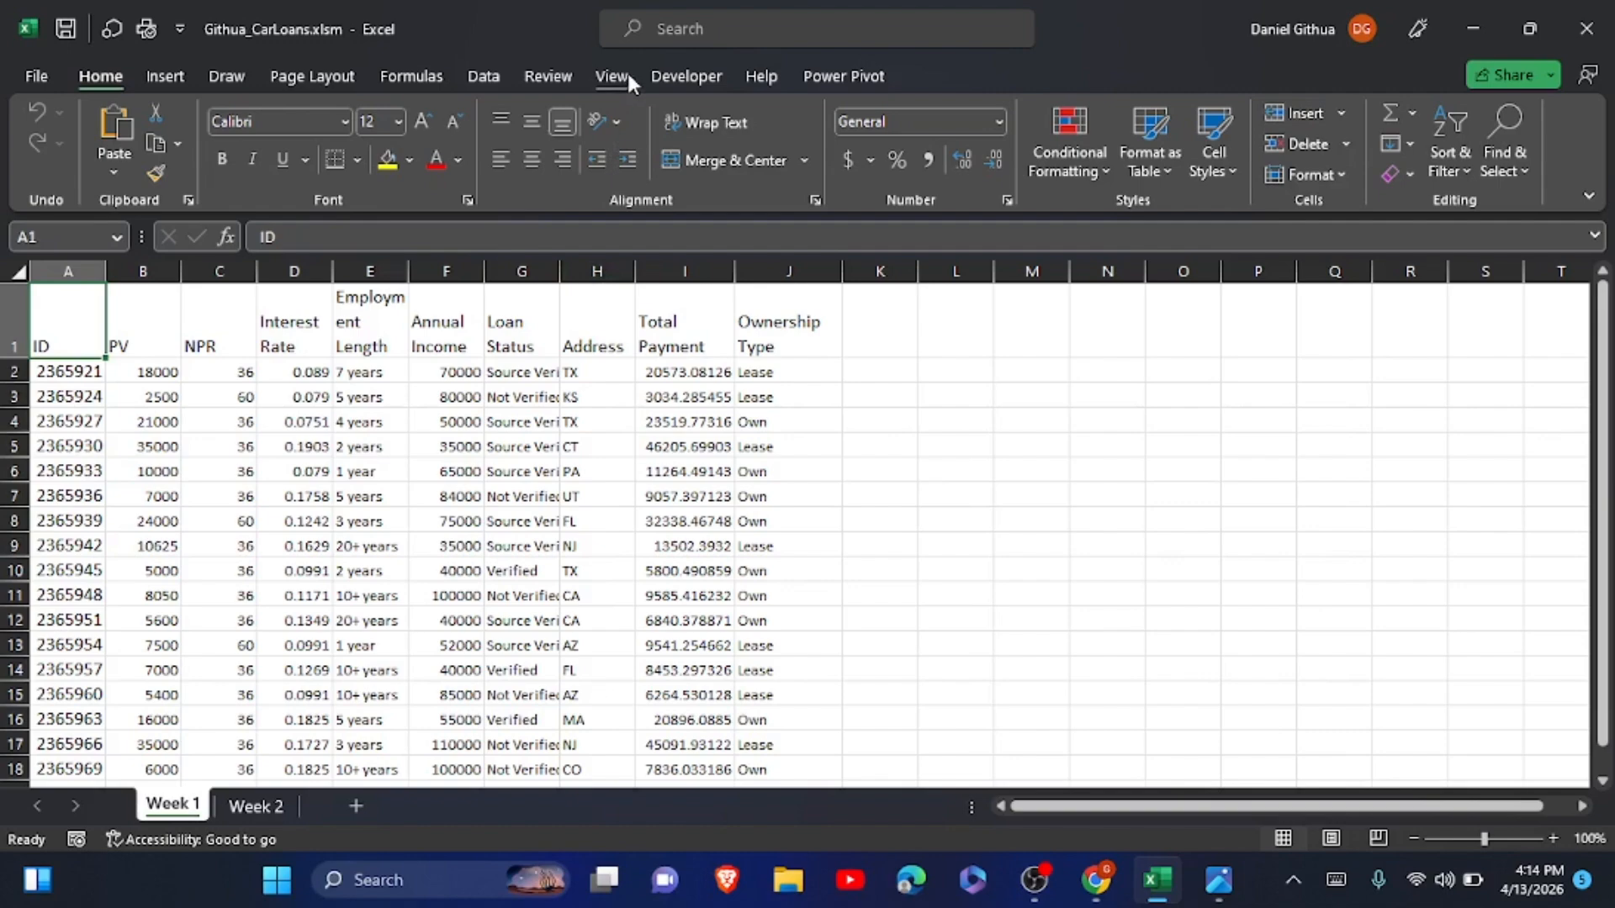
Check in the ribbon customization options that the Developer tab is enabled.
{"action": "left_click", "coordinate": [683, 77]}
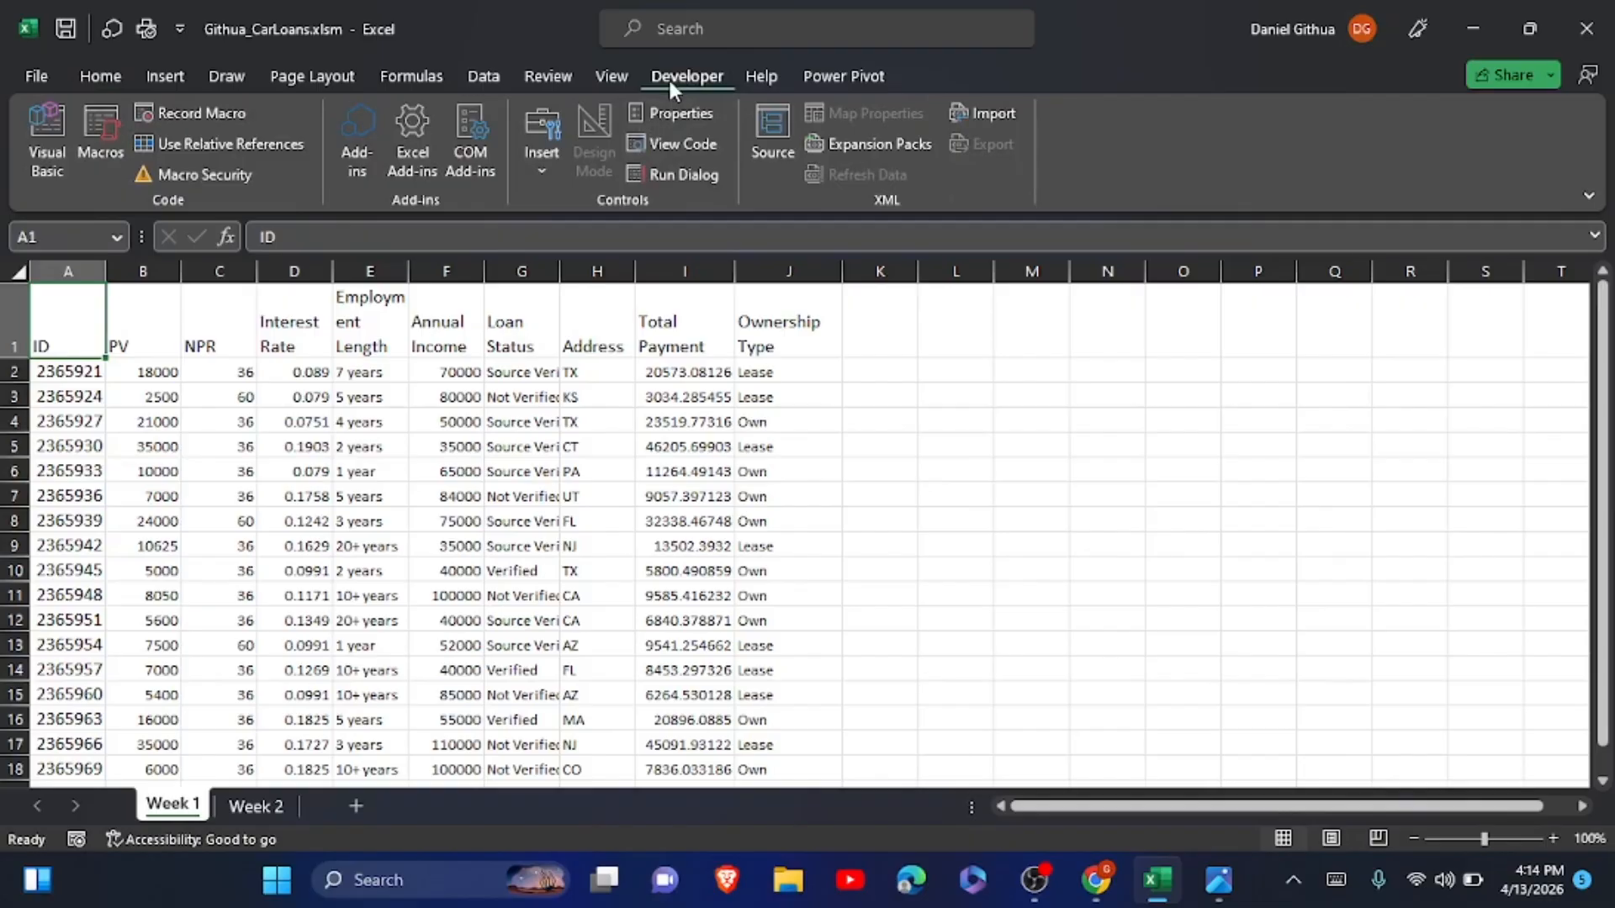
{"action": "left_click", "coordinate": [57, 84]}
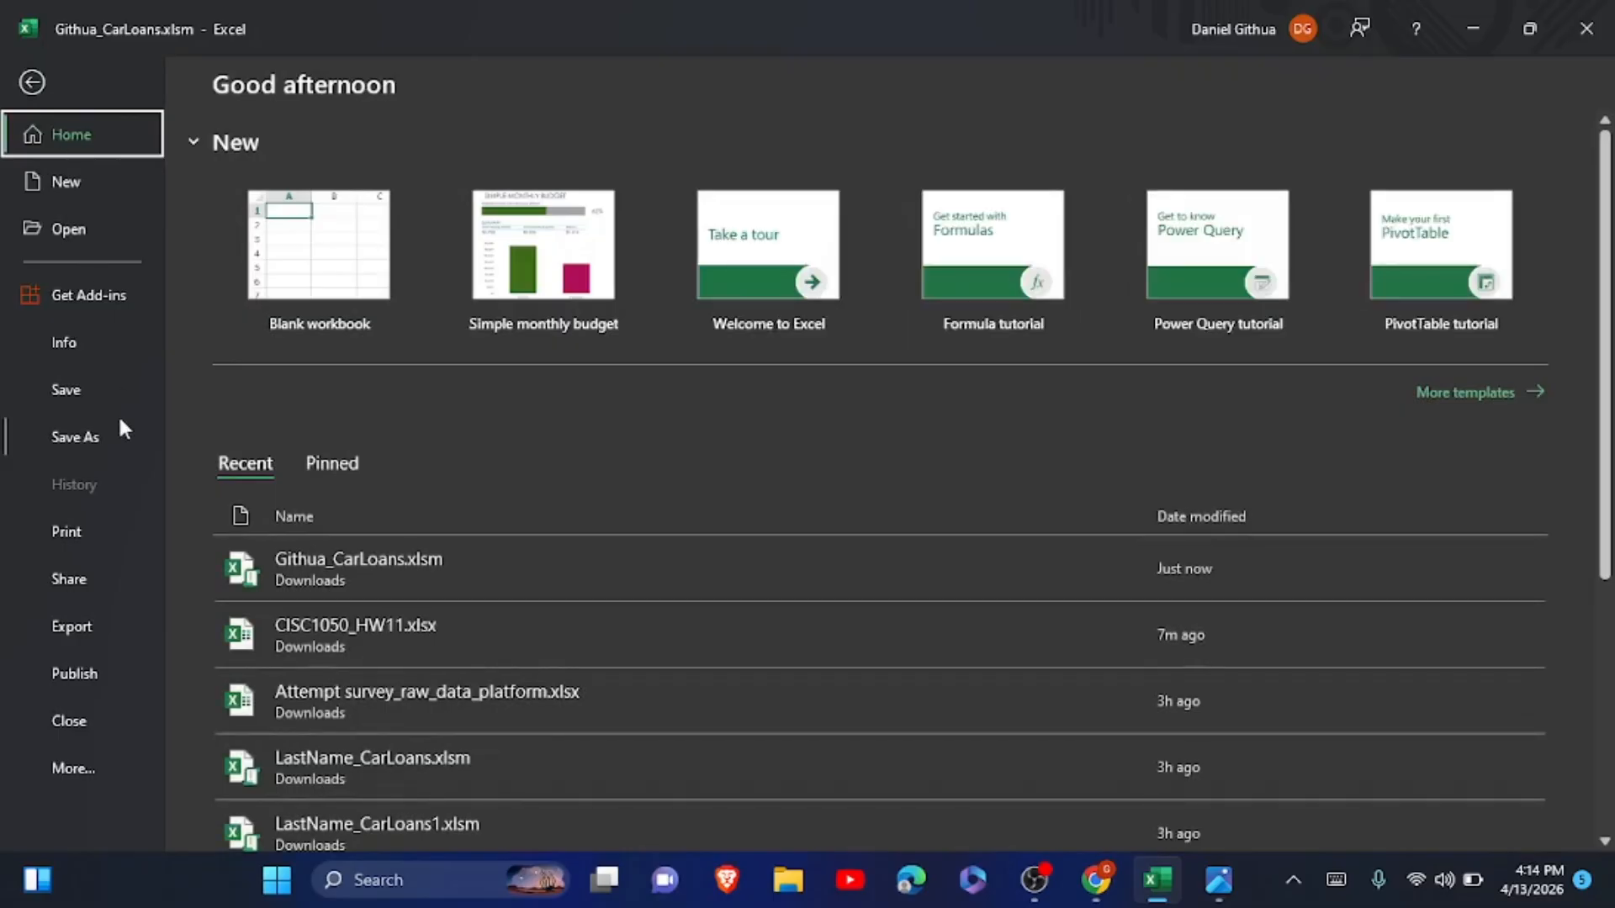
{"action": "left_click", "coordinate": [65, 767]}
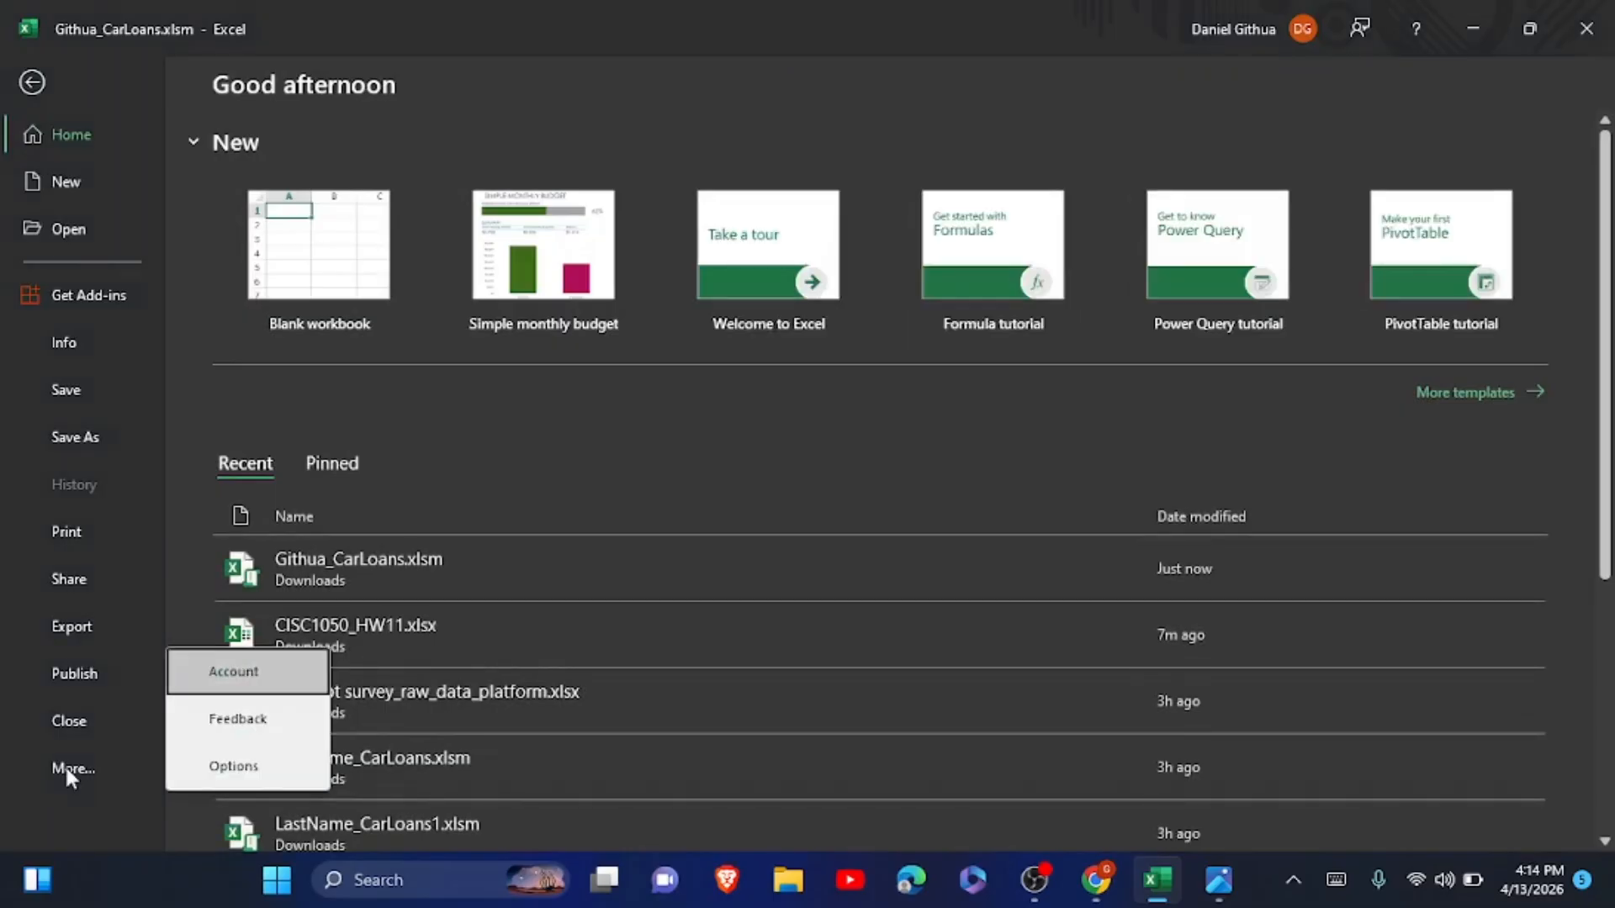
{"action": "left_click", "coordinate": [257, 765]}
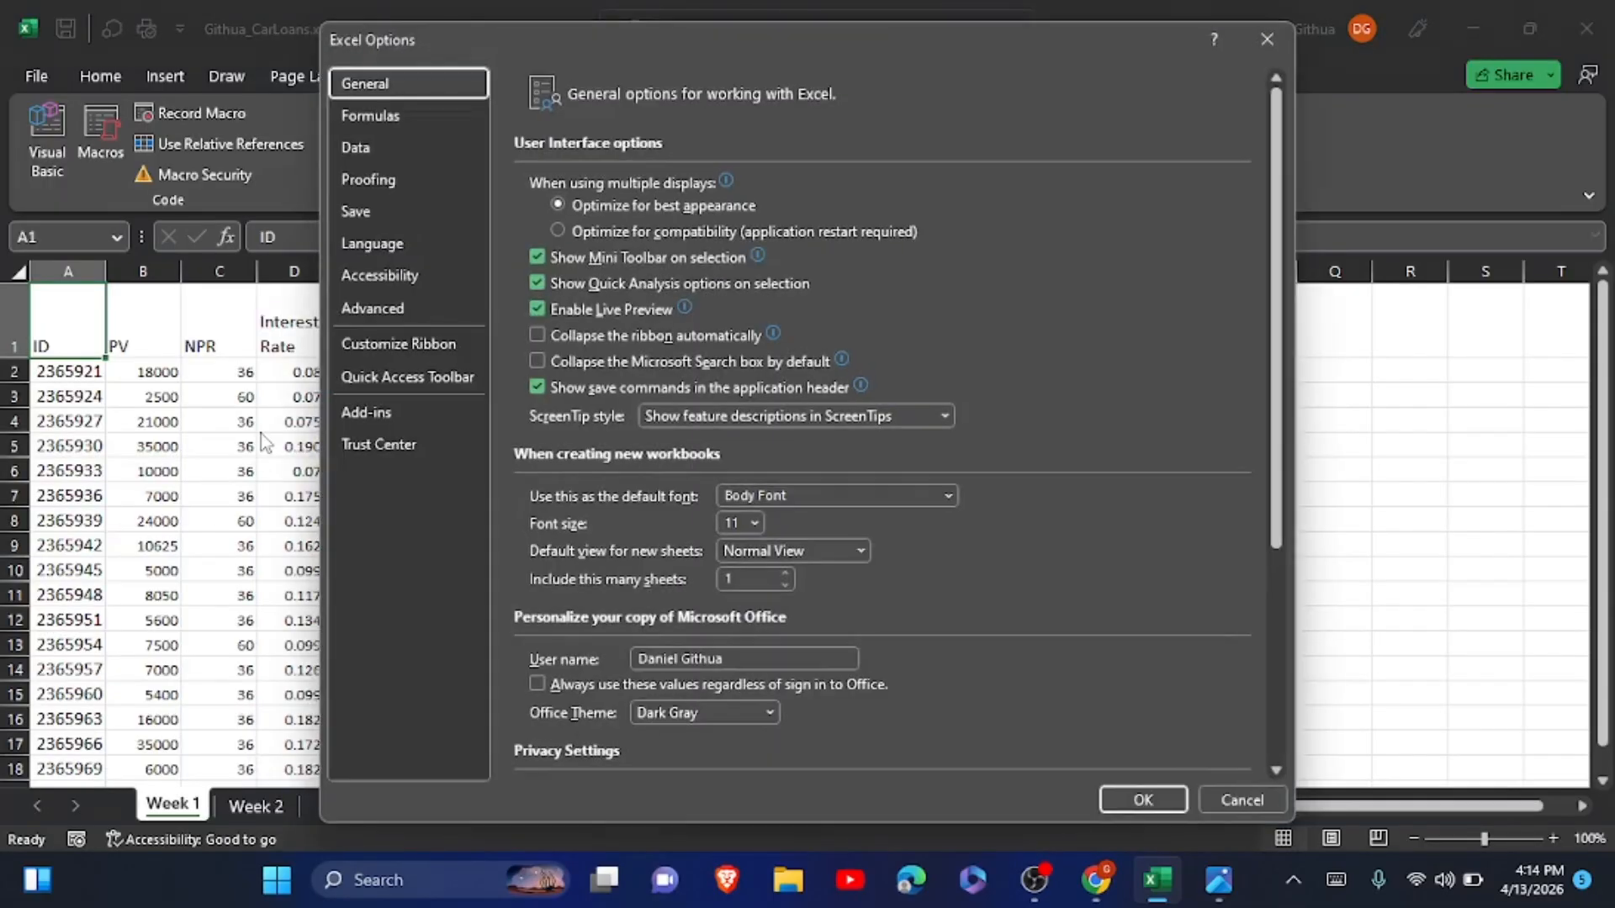
{"action": "left_click", "coordinate": [400, 338]}
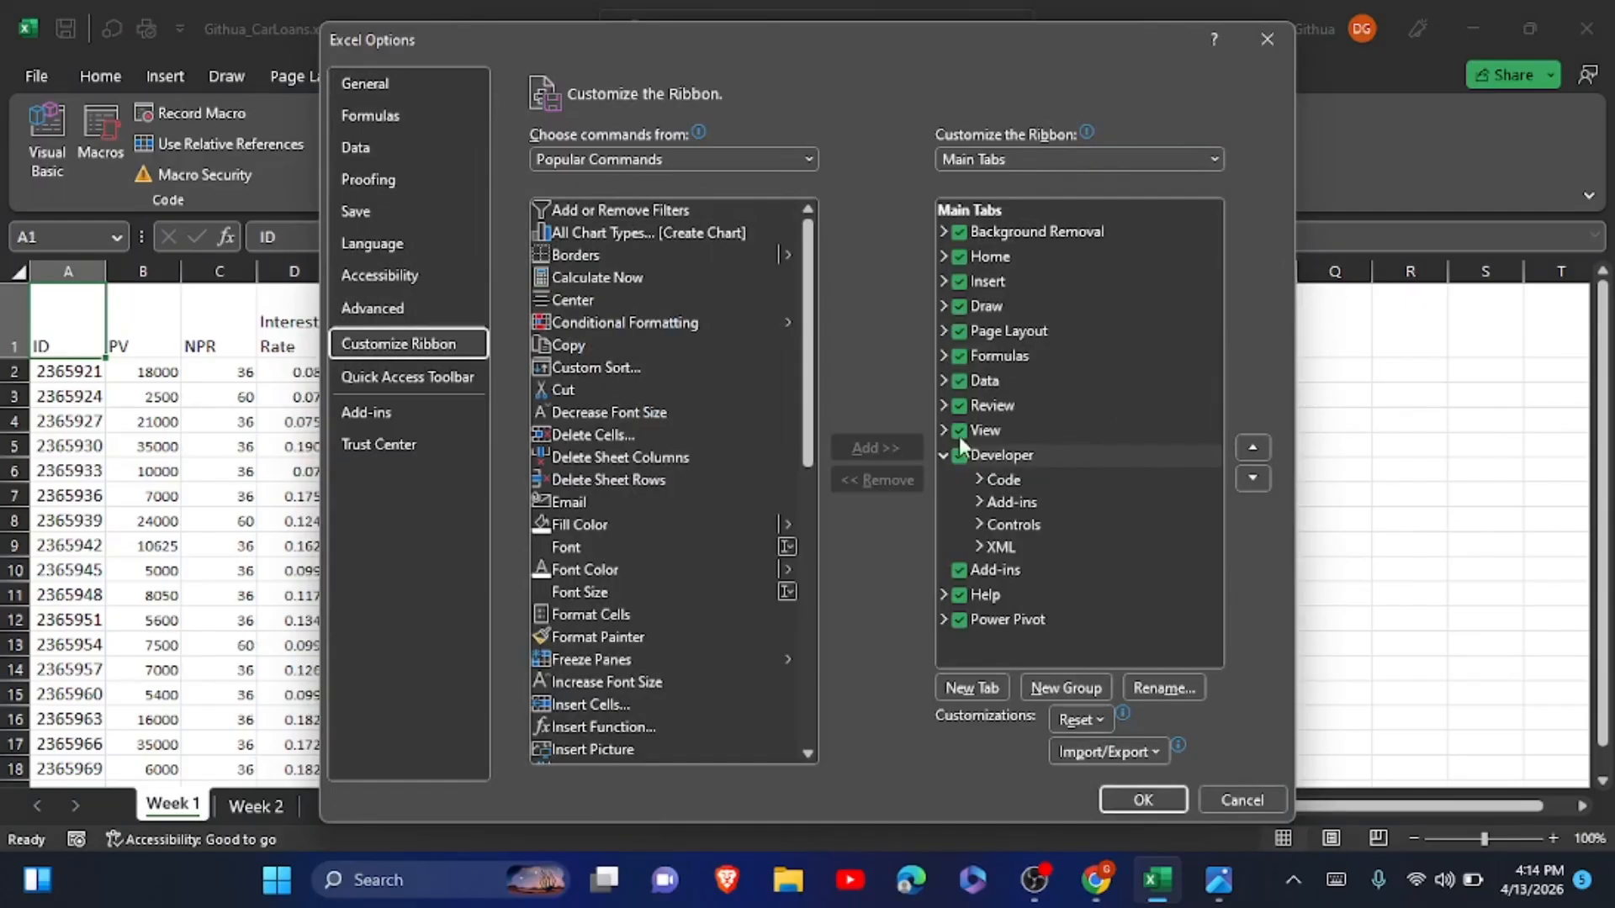
{"action": "left_click", "coordinate": [955, 461]}
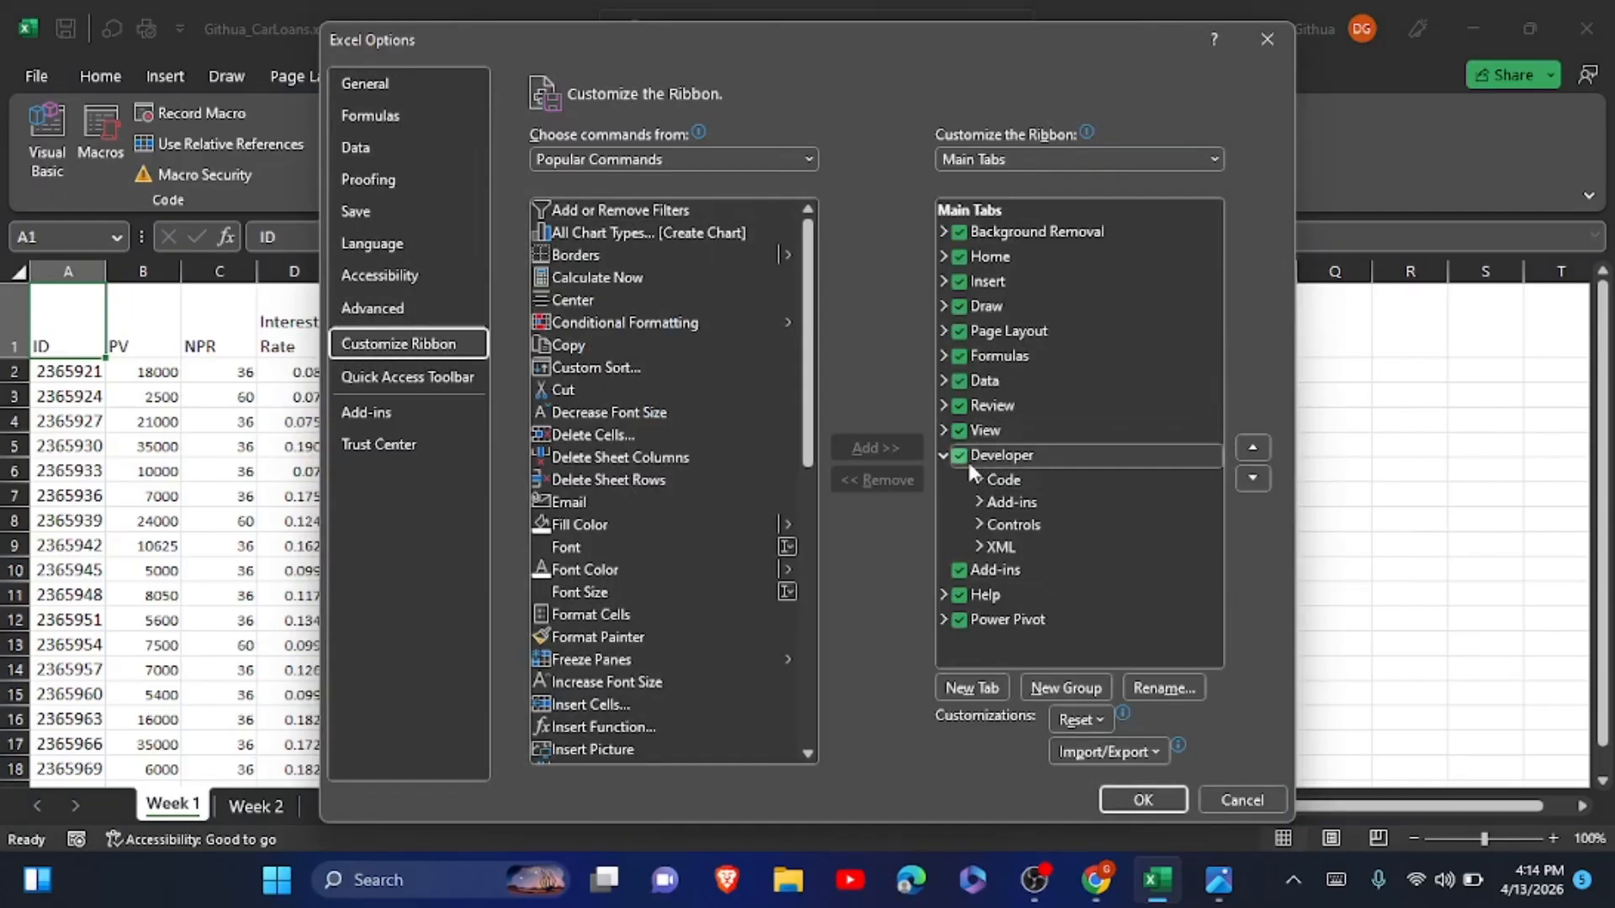
{"action": "left_click", "coordinate": [1140, 796]}
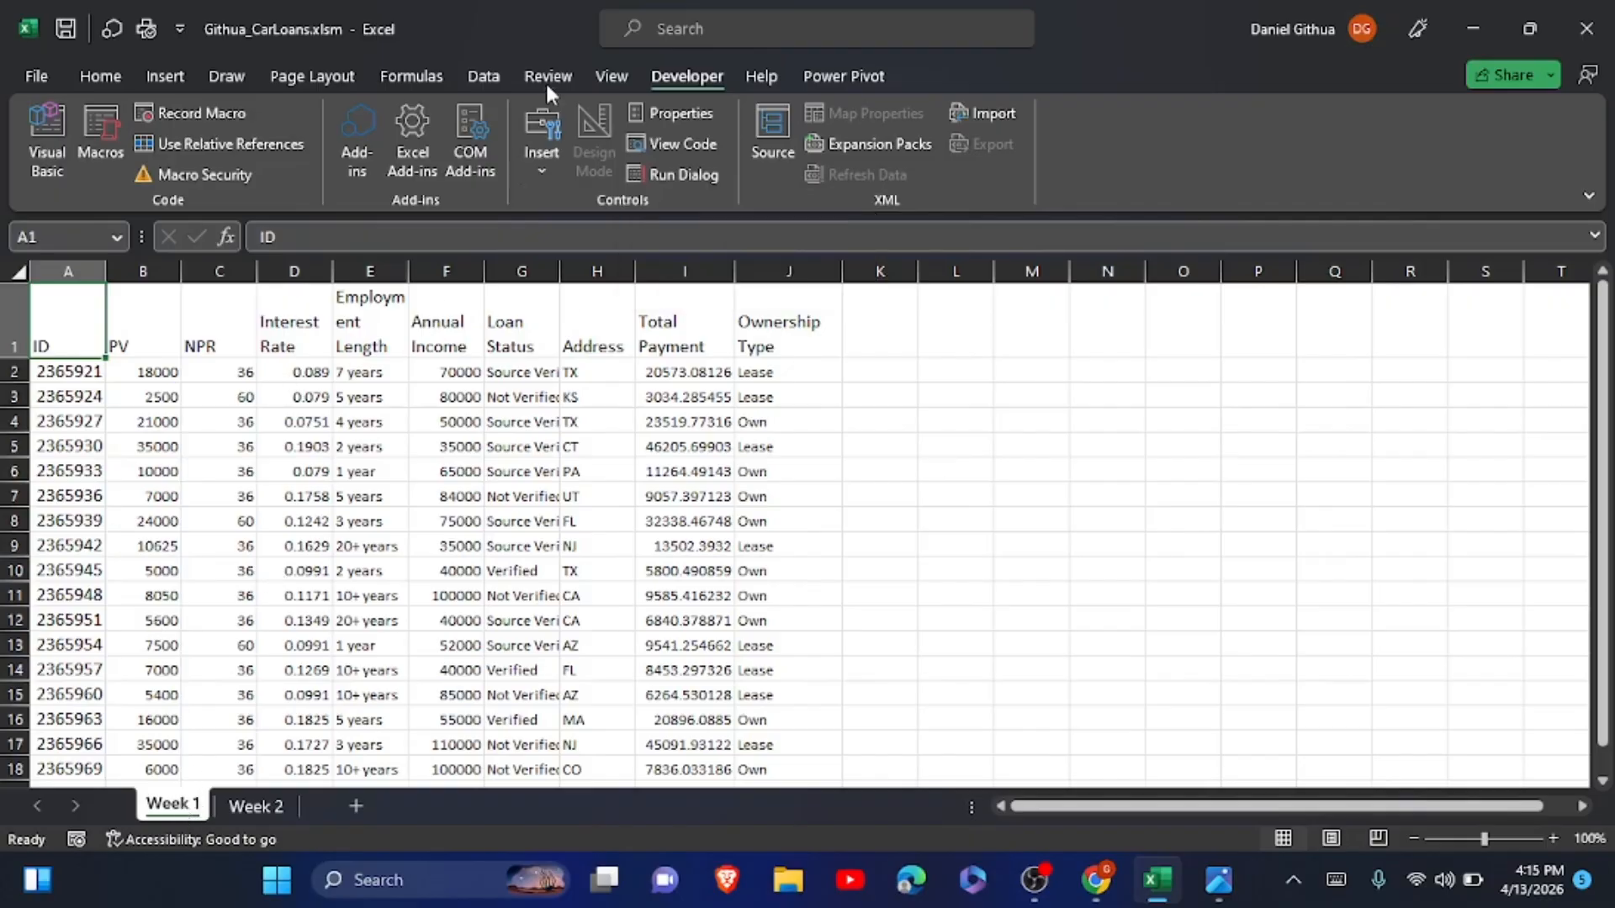
Set up a new macro recording named CarLoans with the shortcut Ctrl+Shift+W.
{"action": "left_click", "coordinate": [198, 111]}
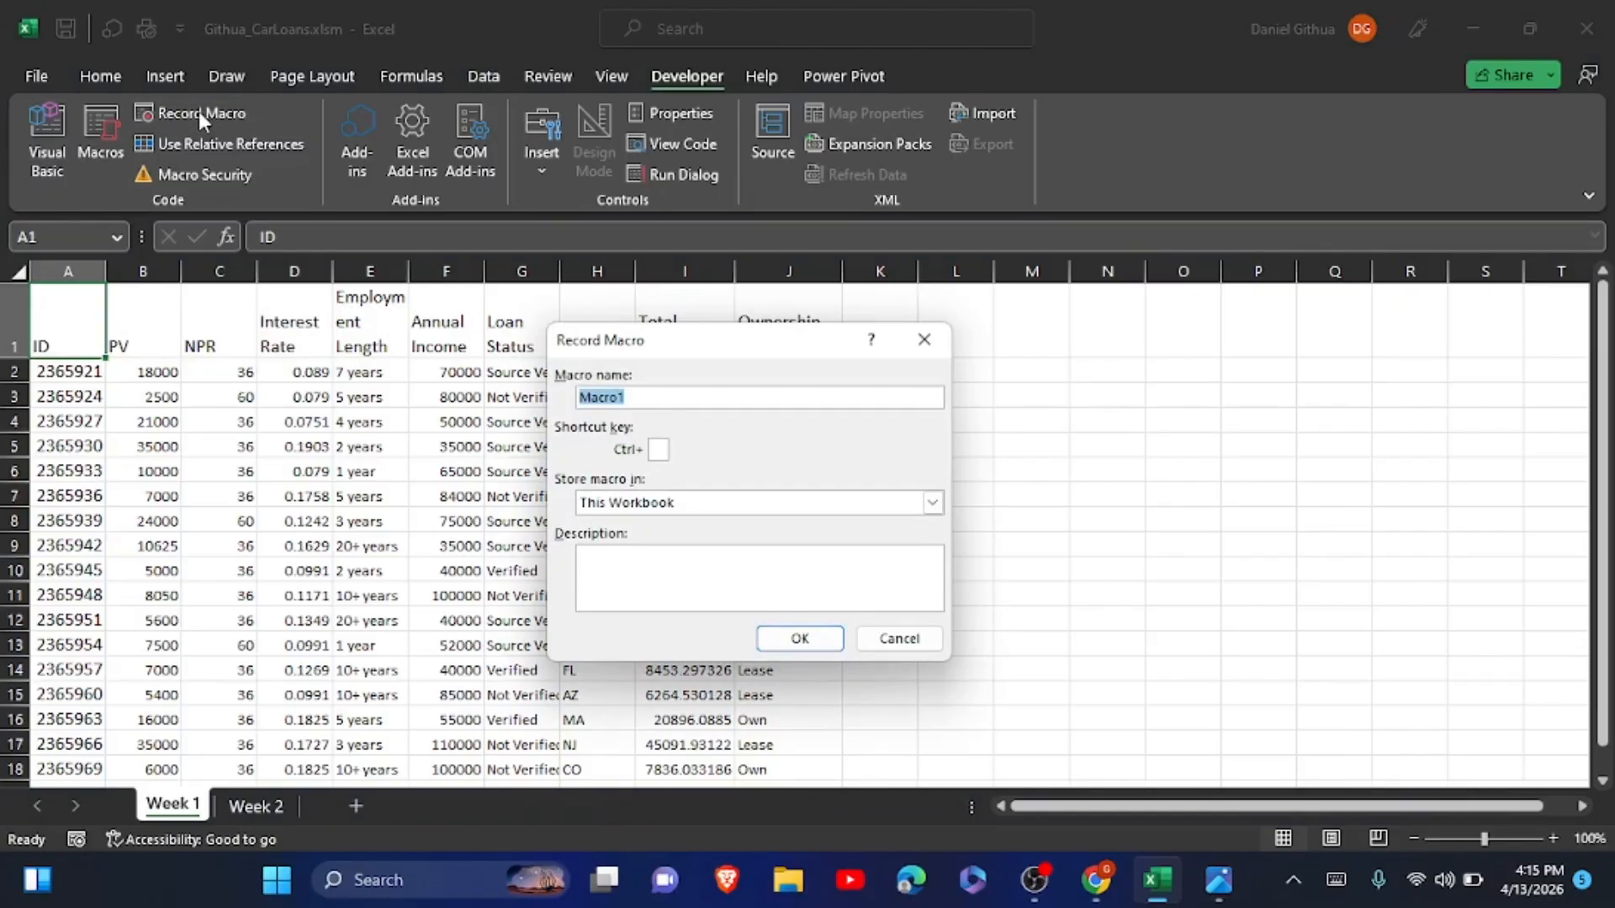
{"action": "type", "text": "CarLoans"}
{"action": "left_click", "coordinate": [657, 451]}
{"action": "key", "text": "shift+w"}
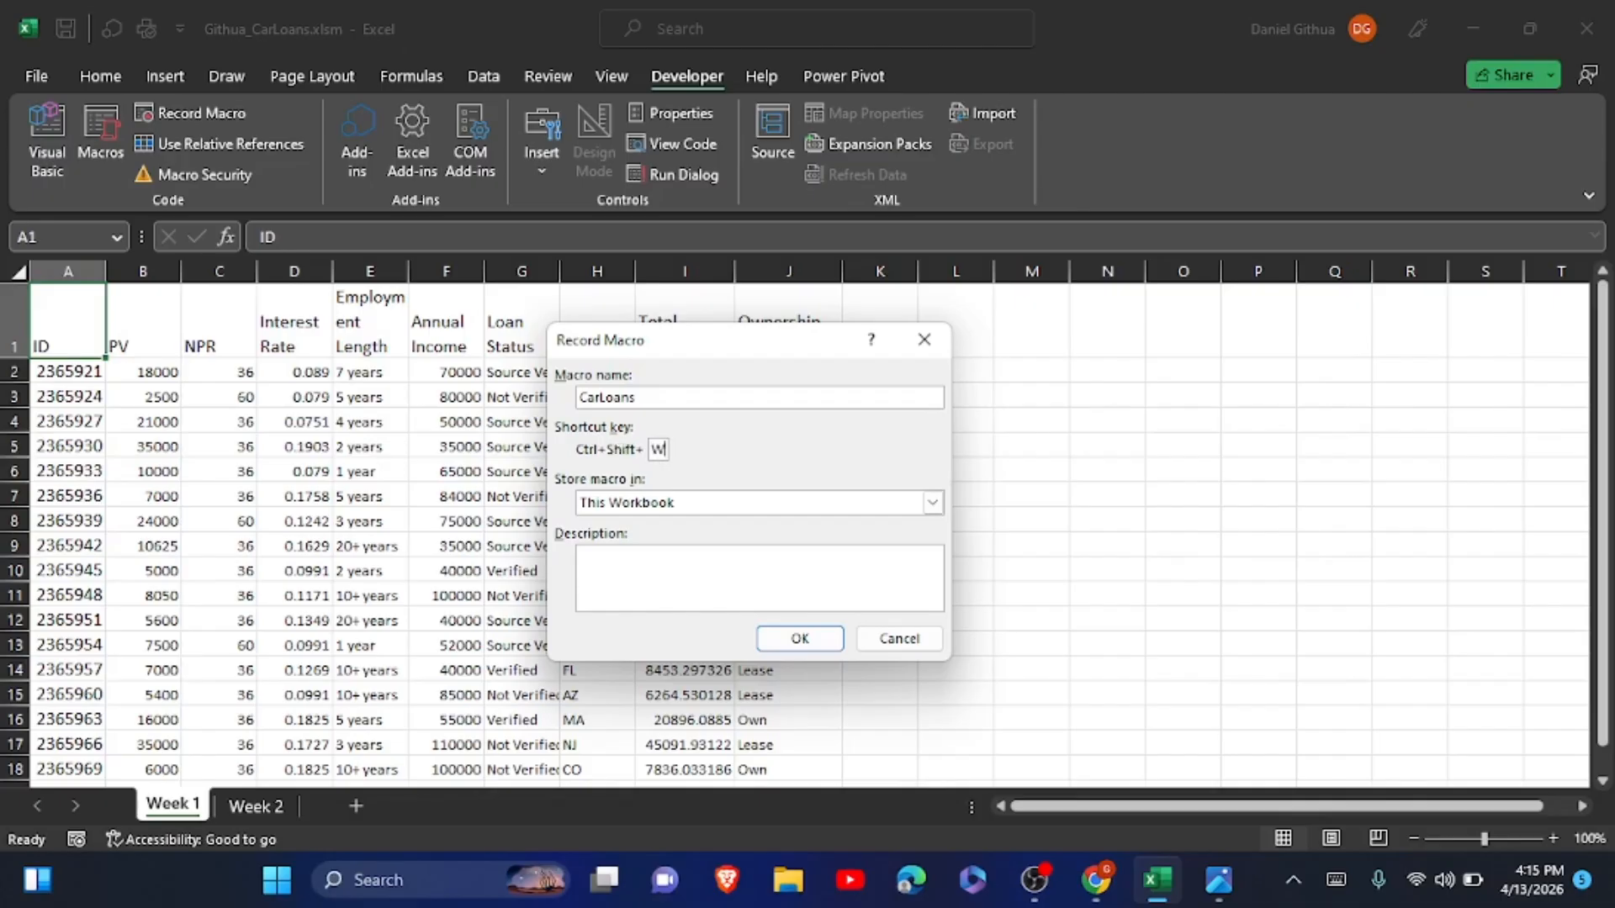
Add the macro description "Weekly report of car loans to format and calculate monthly payment amount." and start recording.
{"action": "left_click", "coordinate": [635, 569]}
{"action": "type", "text": "Weekly re"}
{"action": "left_click", "coordinate": [1336, 880]}
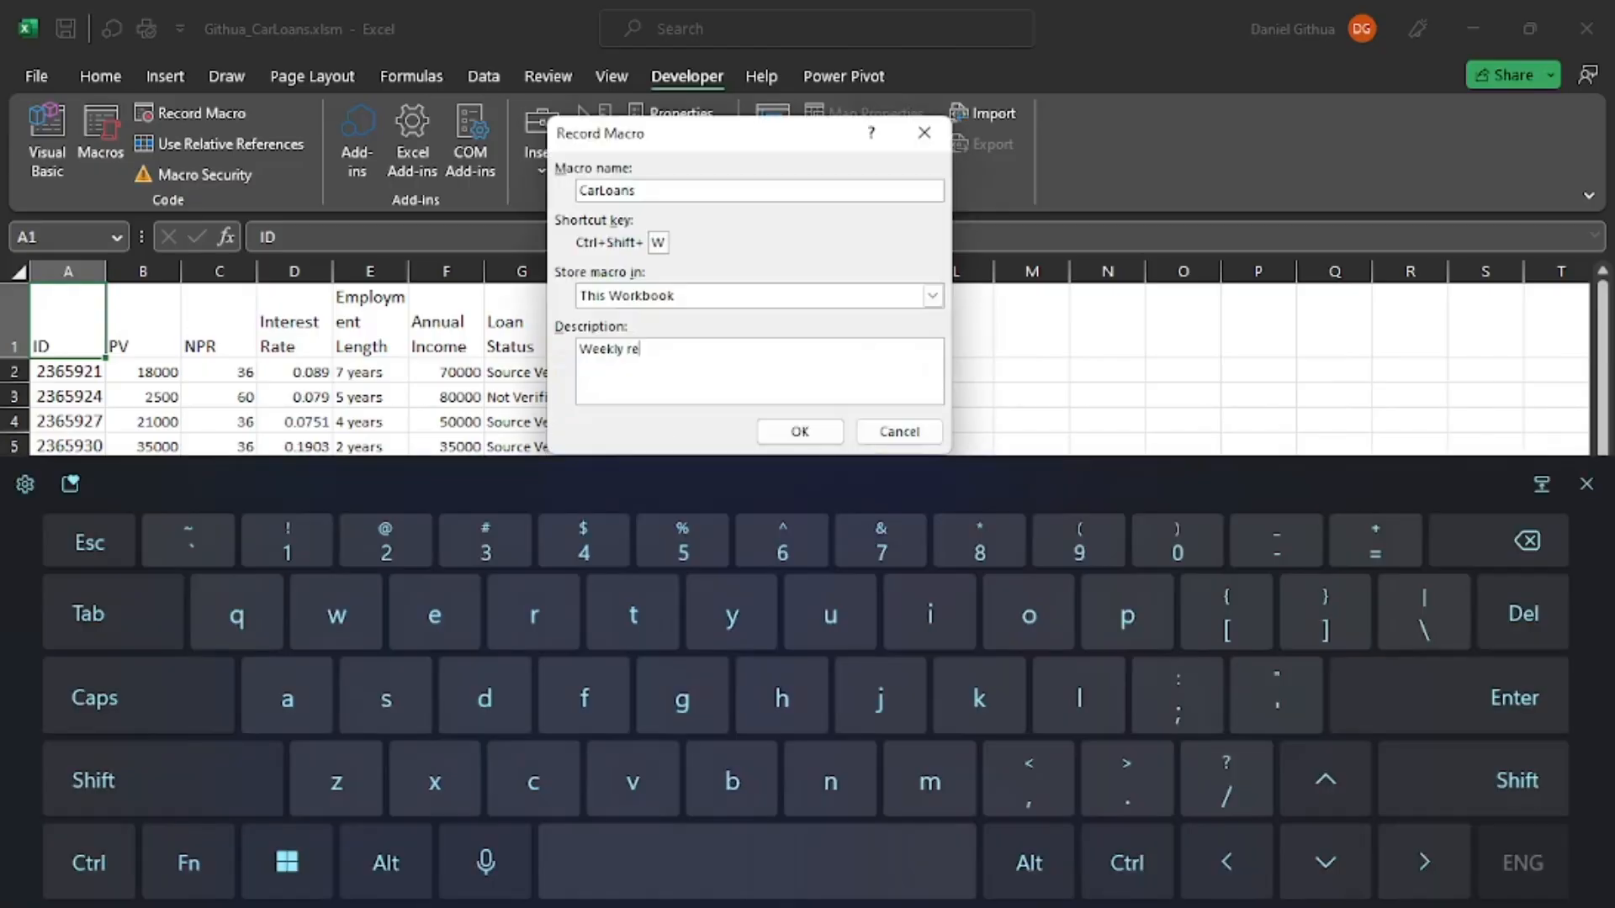
{"action": "type", "text": "port "}
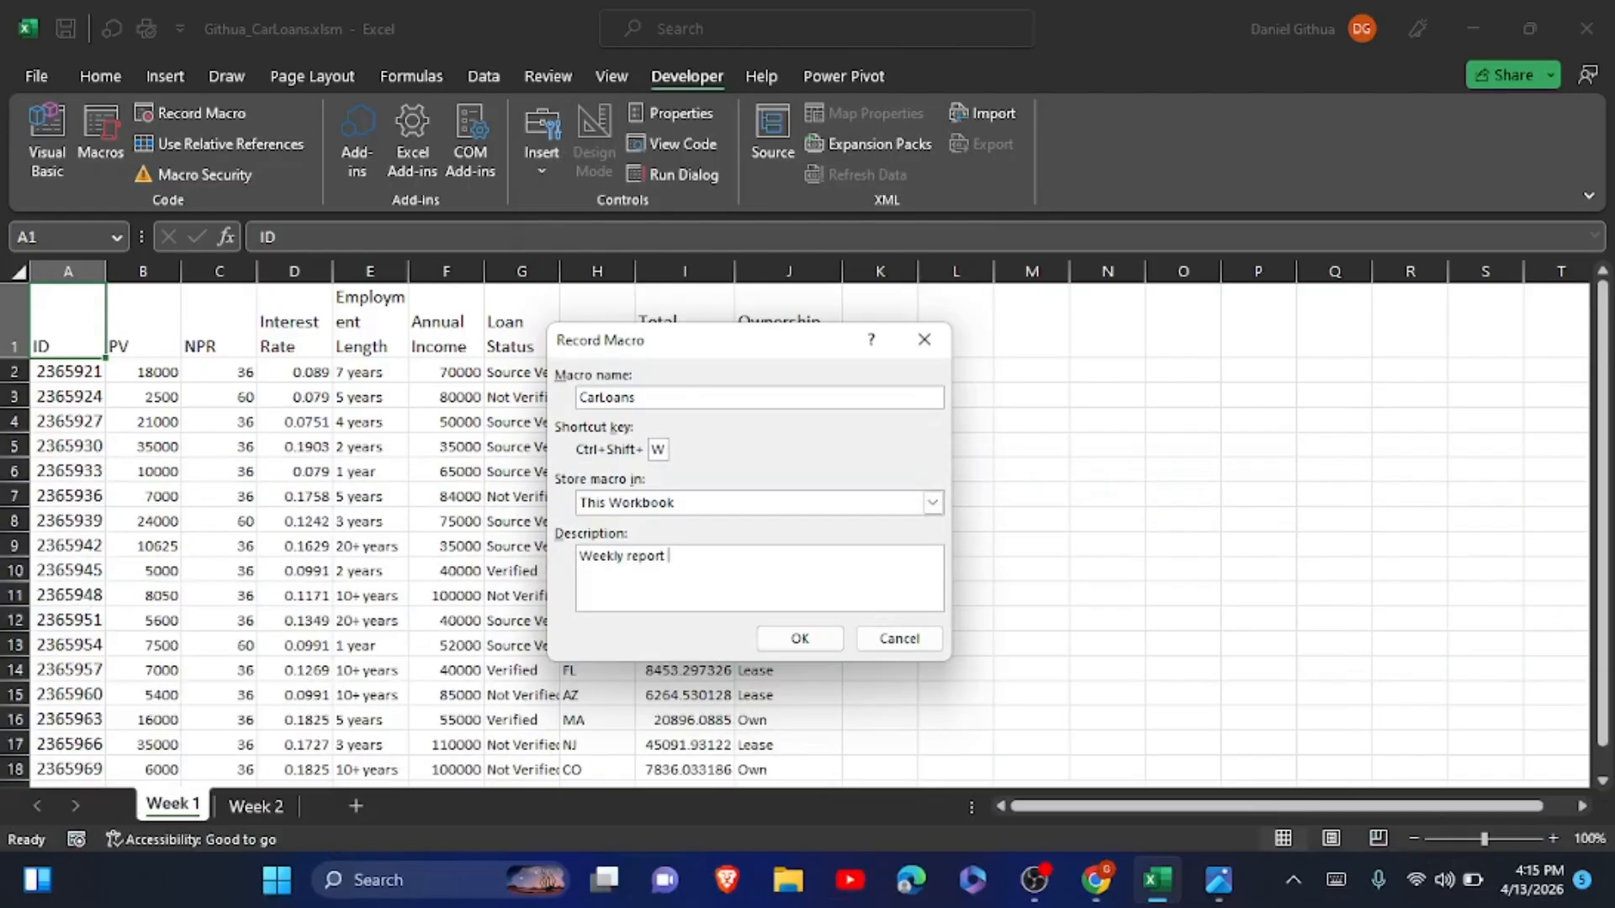
{"action": "type", "text": "of car loans to format and cal"}
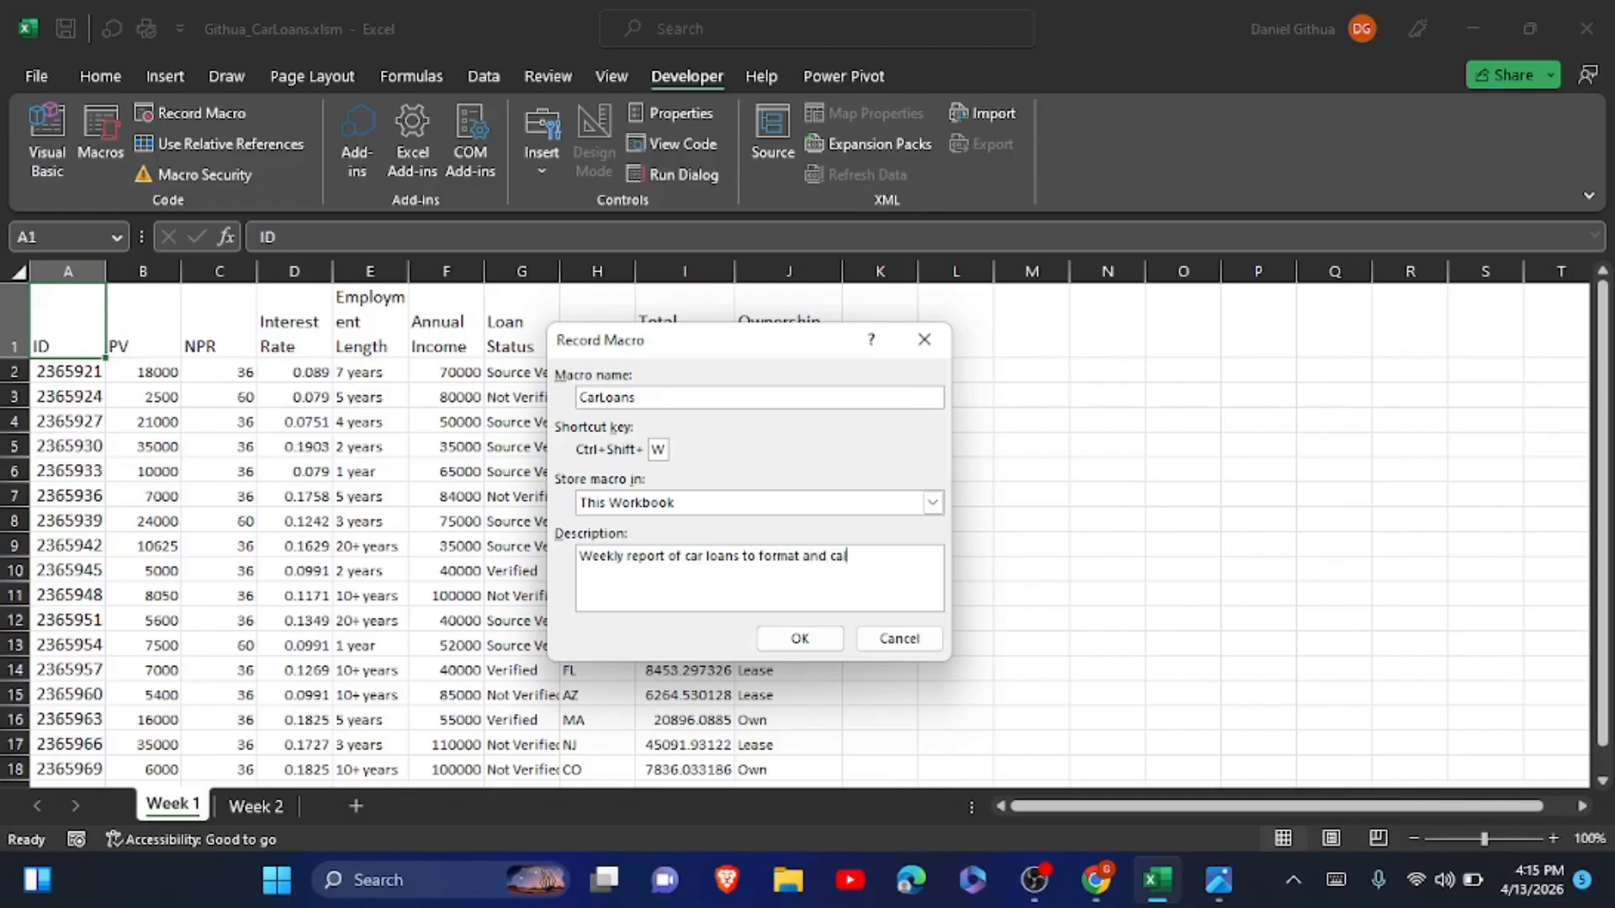
{"action": "type", "text": "culate monthly"}
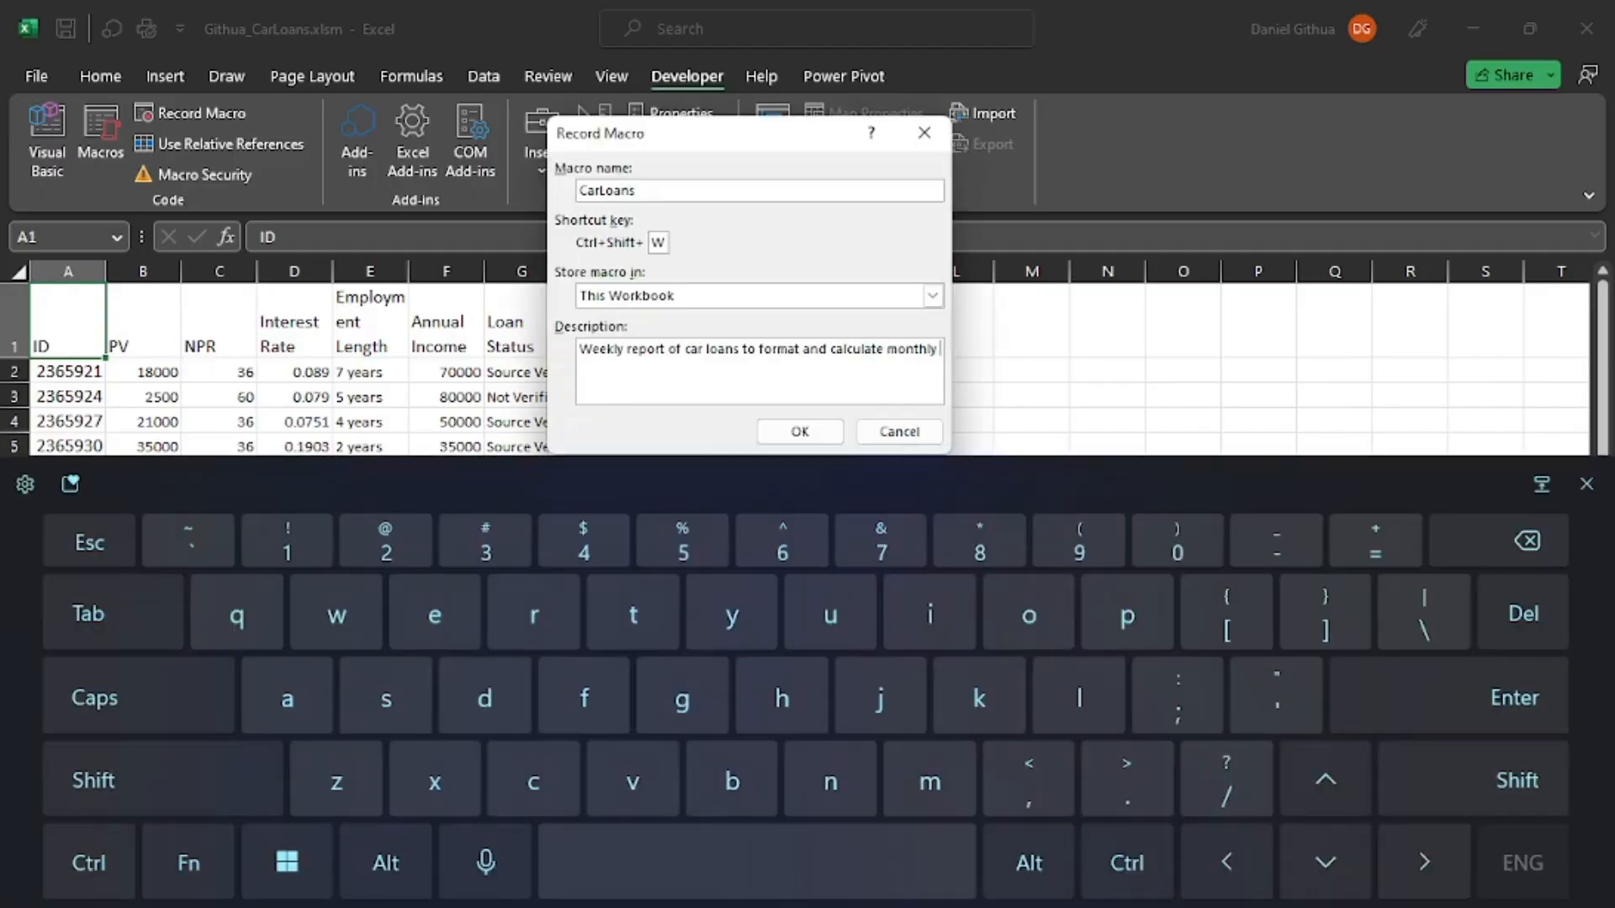
{"action": "type", "text": "payment"}
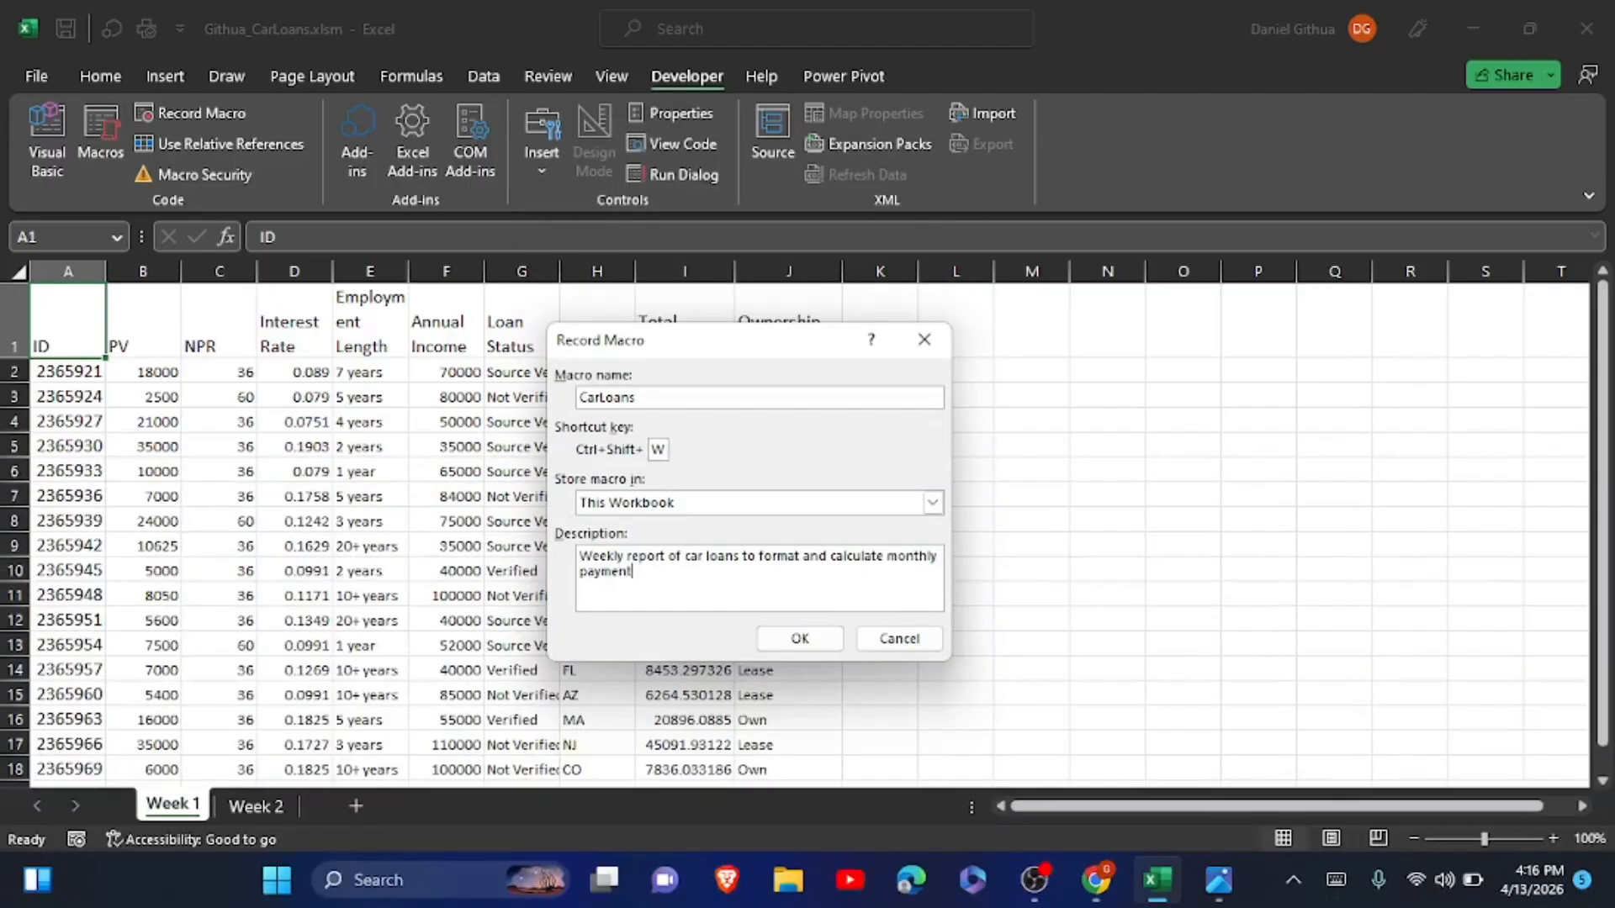
{"action": "type", "text": " amount."}
{"action": "left_click", "coordinate": [822, 636]}
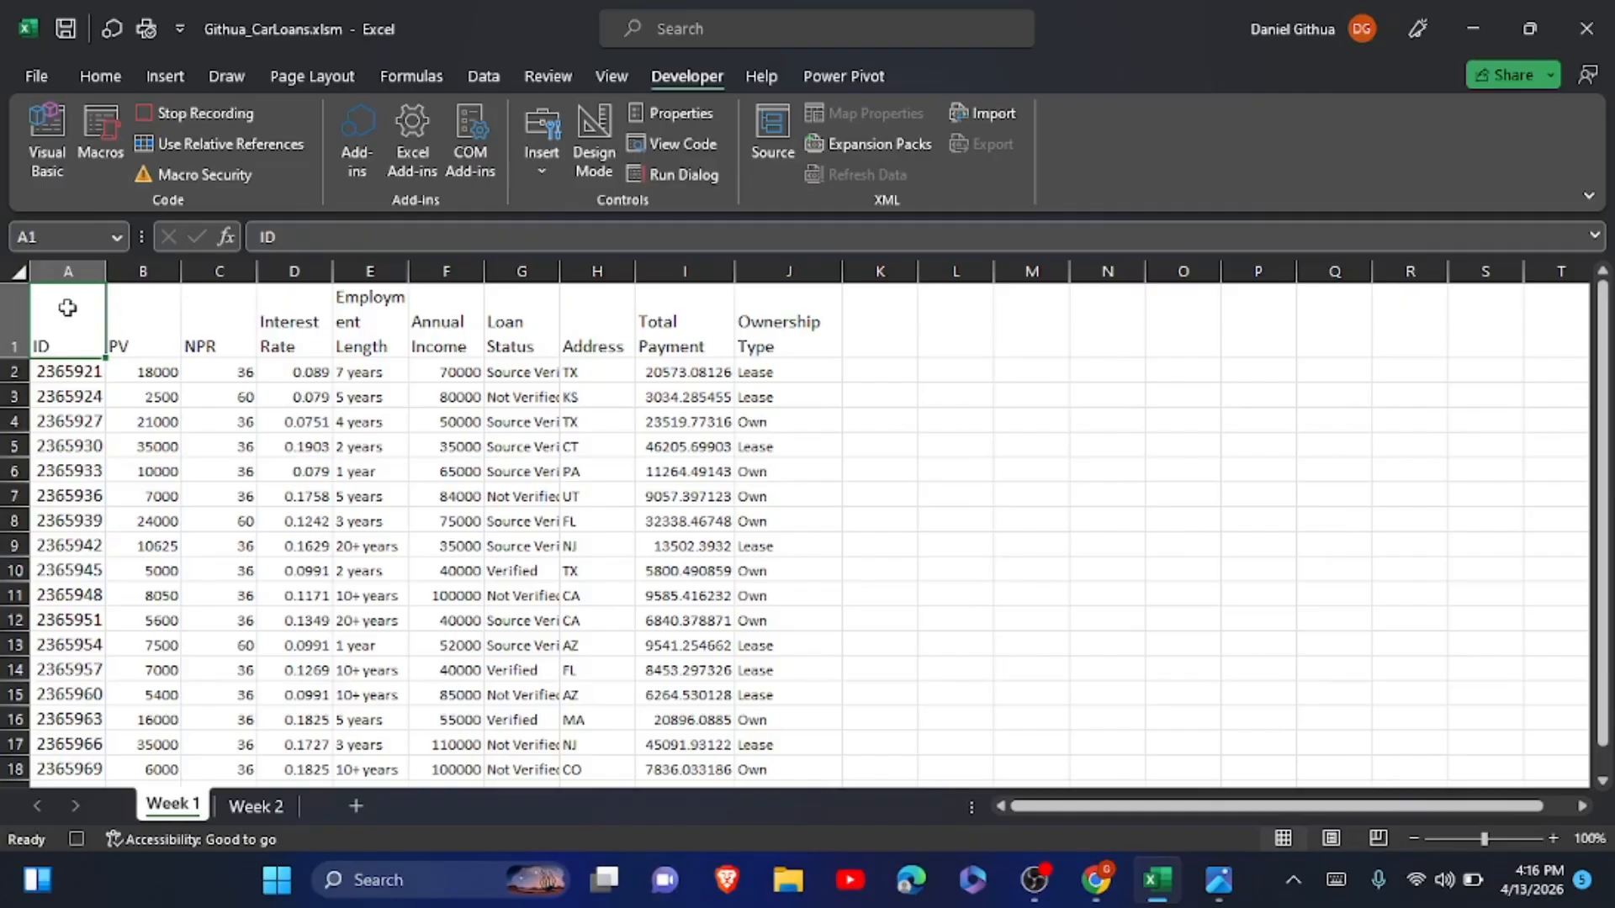
Format the header cells A1:J1 on the Week 1 sheet with a light green theme fill and bold text.
{"action": "left_click_drag", "start_coordinate": [68, 308], "coordinate": [773, 346]}
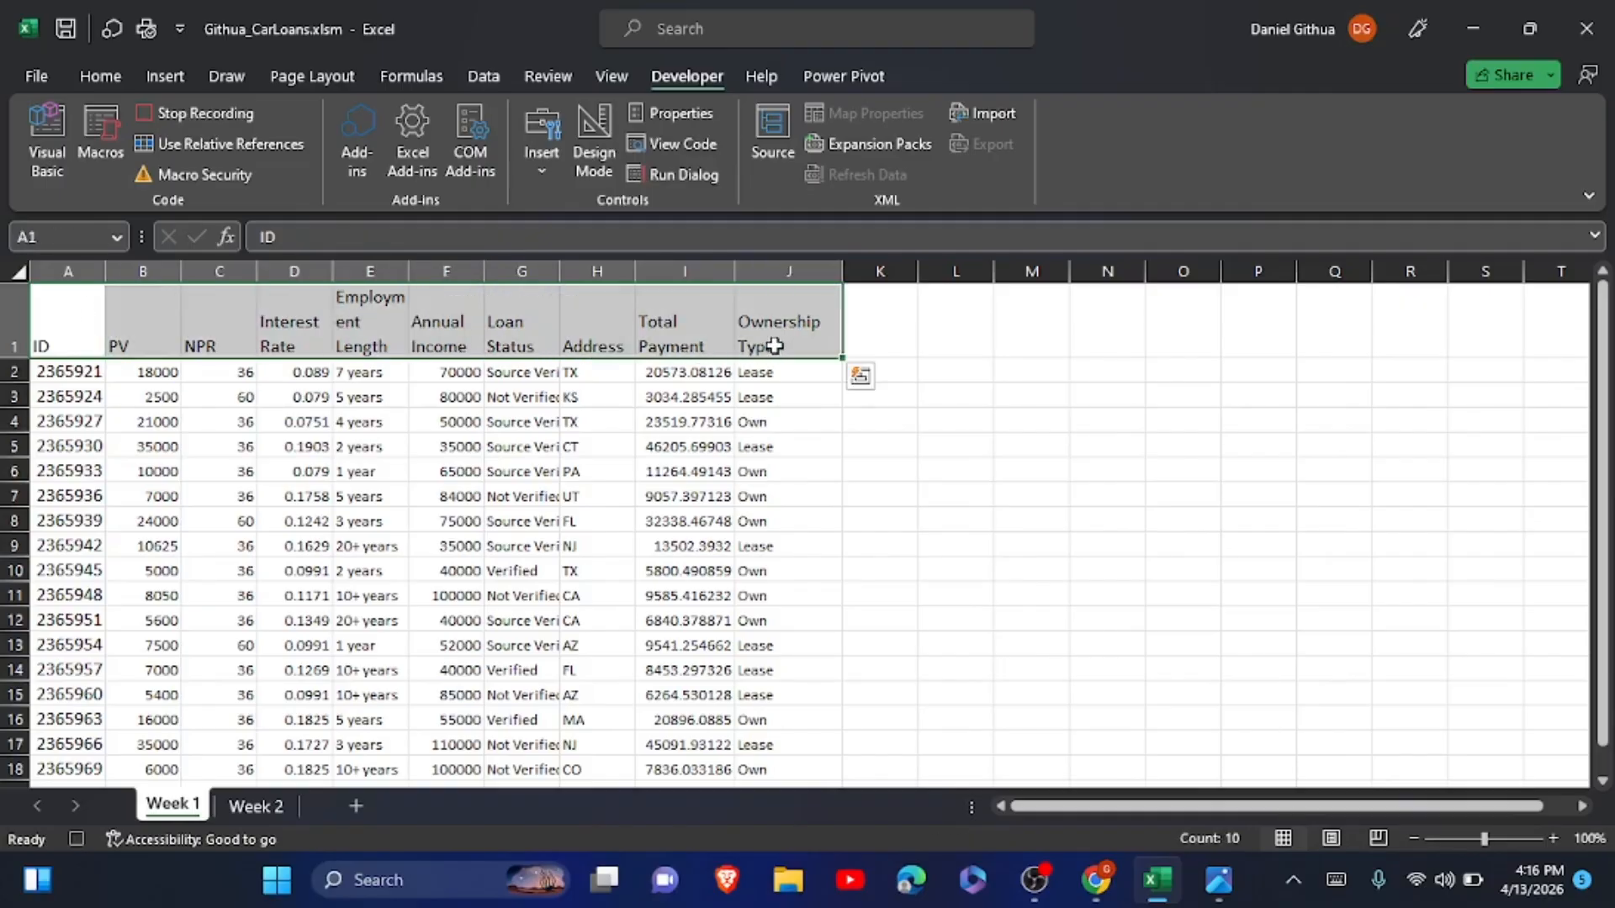
{"action": "left_click", "coordinate": [100, 75]}
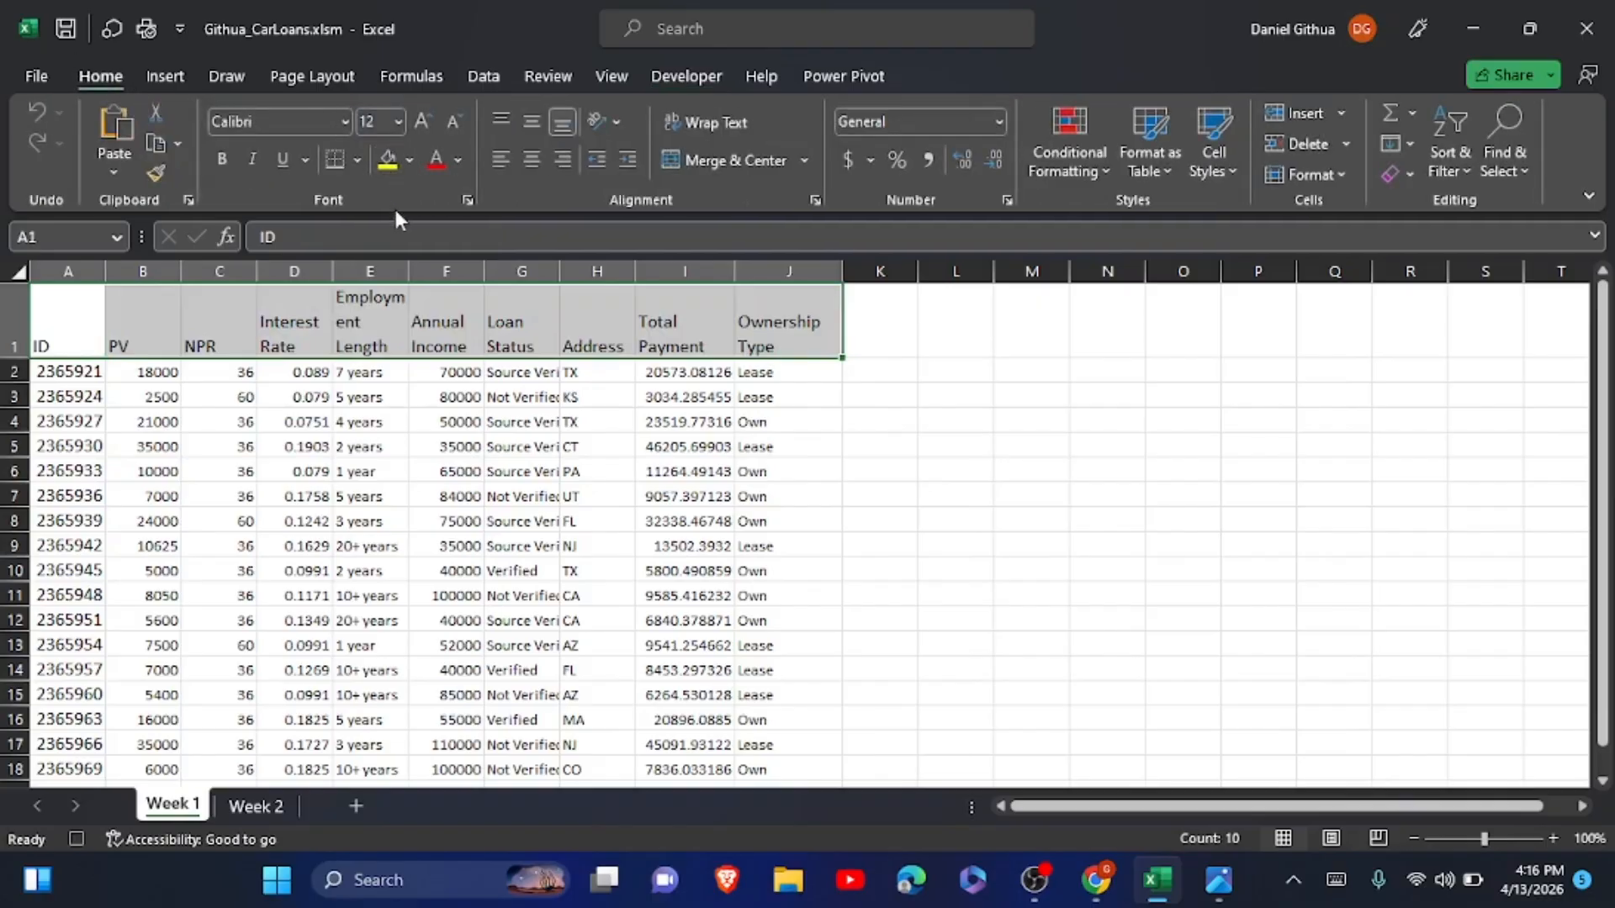
{"action": "left_click", "coordinate": [409, 160]}
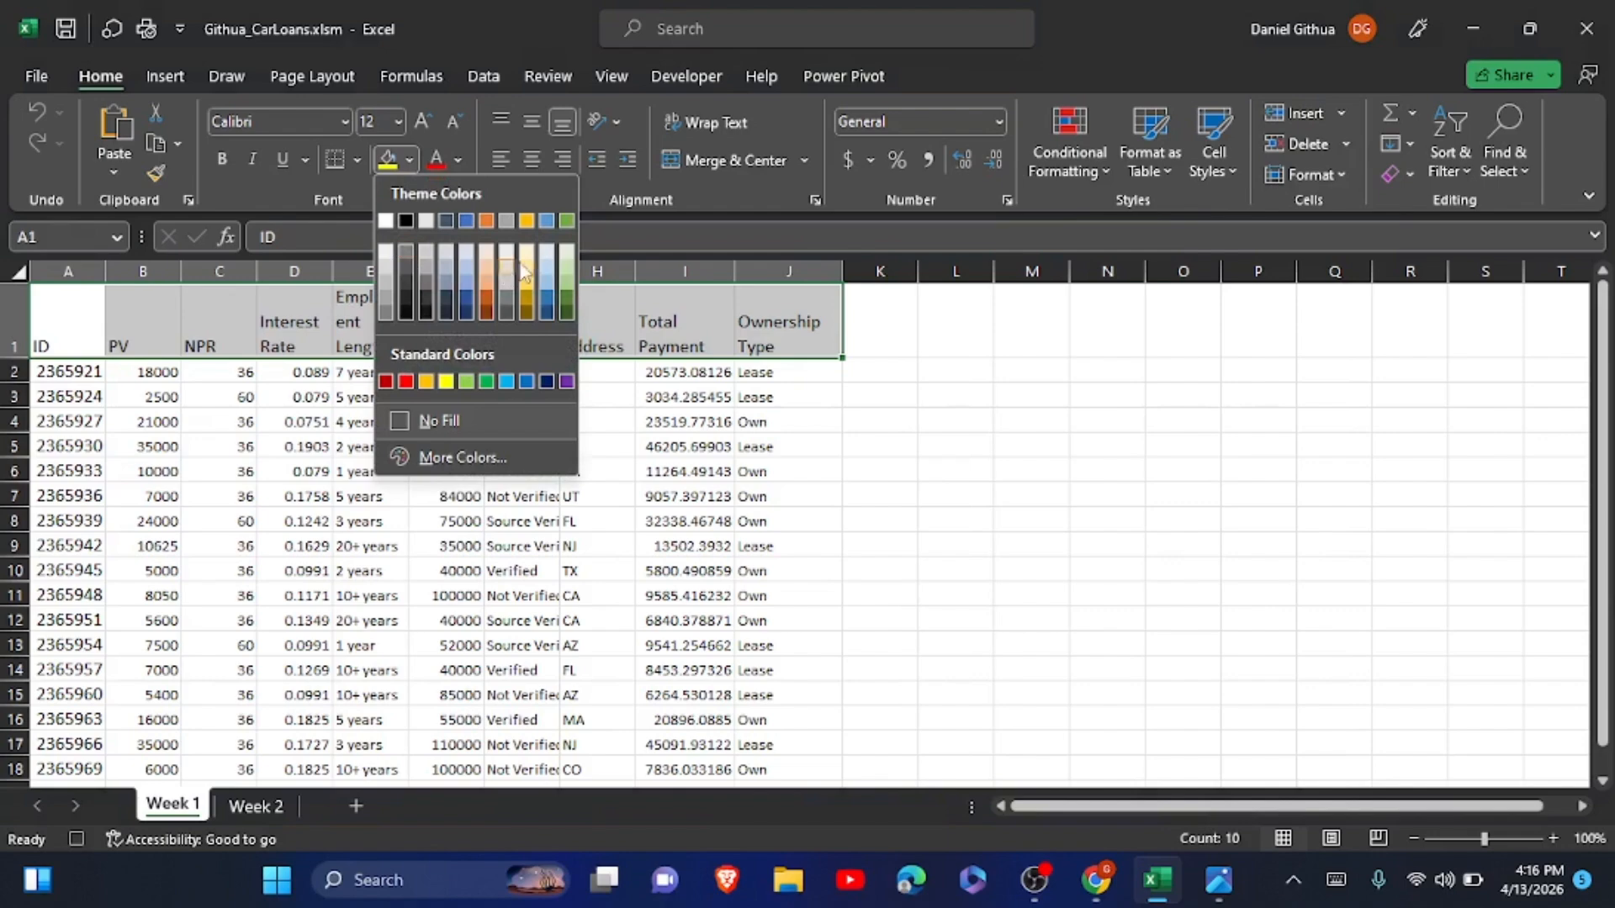
{"action": "left_click", "coordinate": [567, 282]}
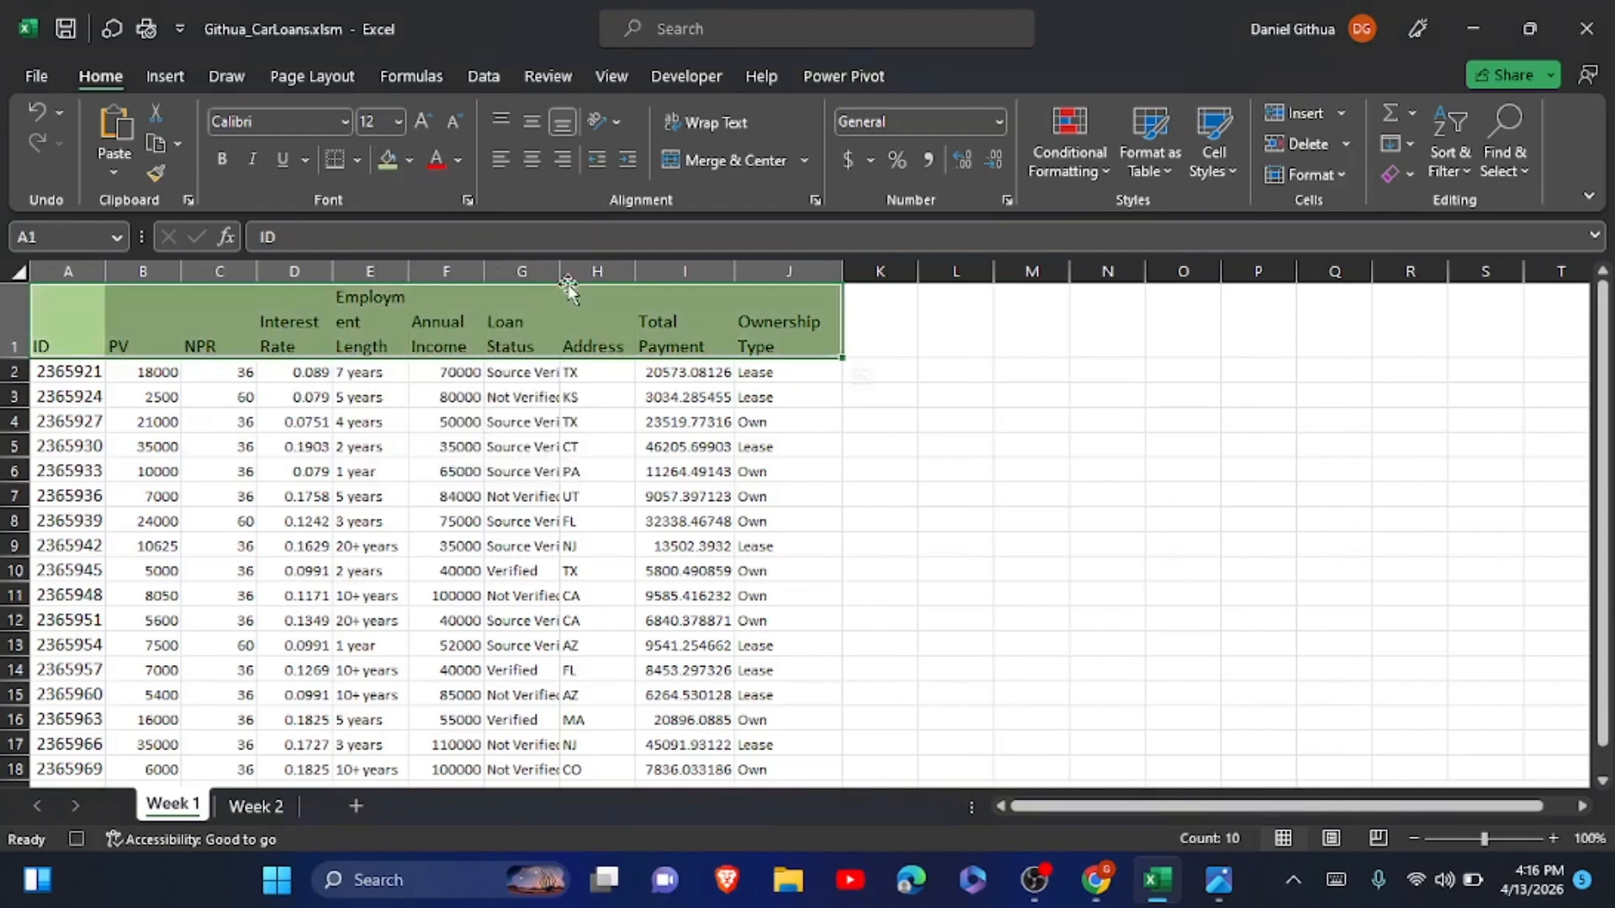
{"action": "left_click", "coordinate": [228, 162]}
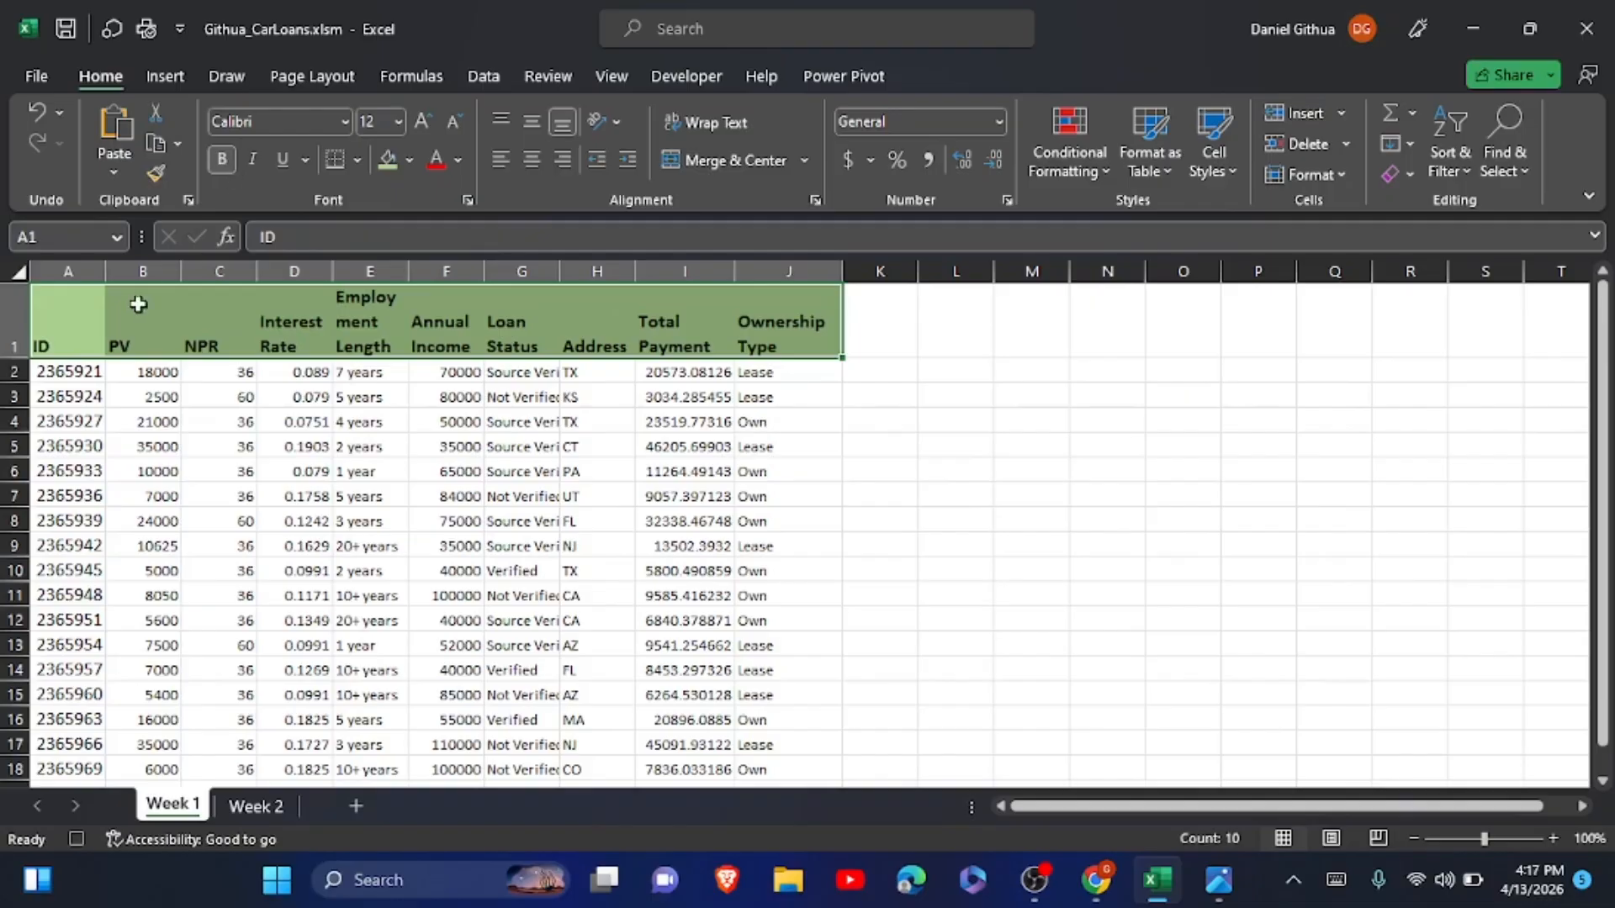
Apply the Currency format to the PV, Annual Income and Total Payment values in B2:B18, F2:F18 and I2:I18.
{"action": "left_click_drag", "start_coordinate": [127, 369], "coordinate": [158, 694]}
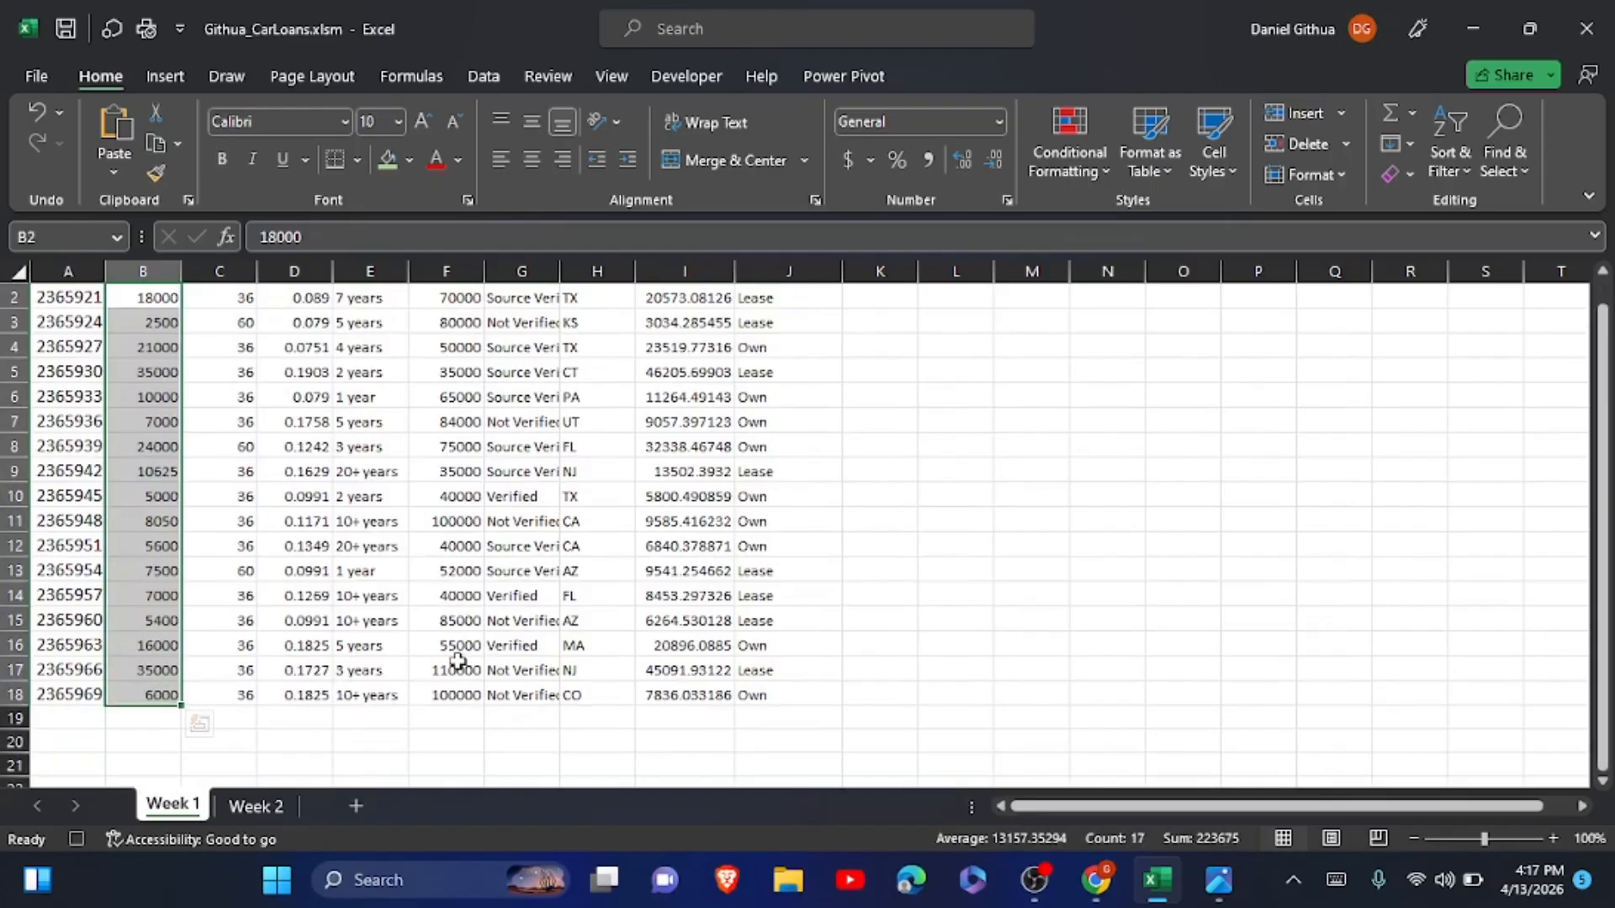
{"action": "left_click_drag", "start_coordinate": [454, 691], "coordinate": [457, 376]}
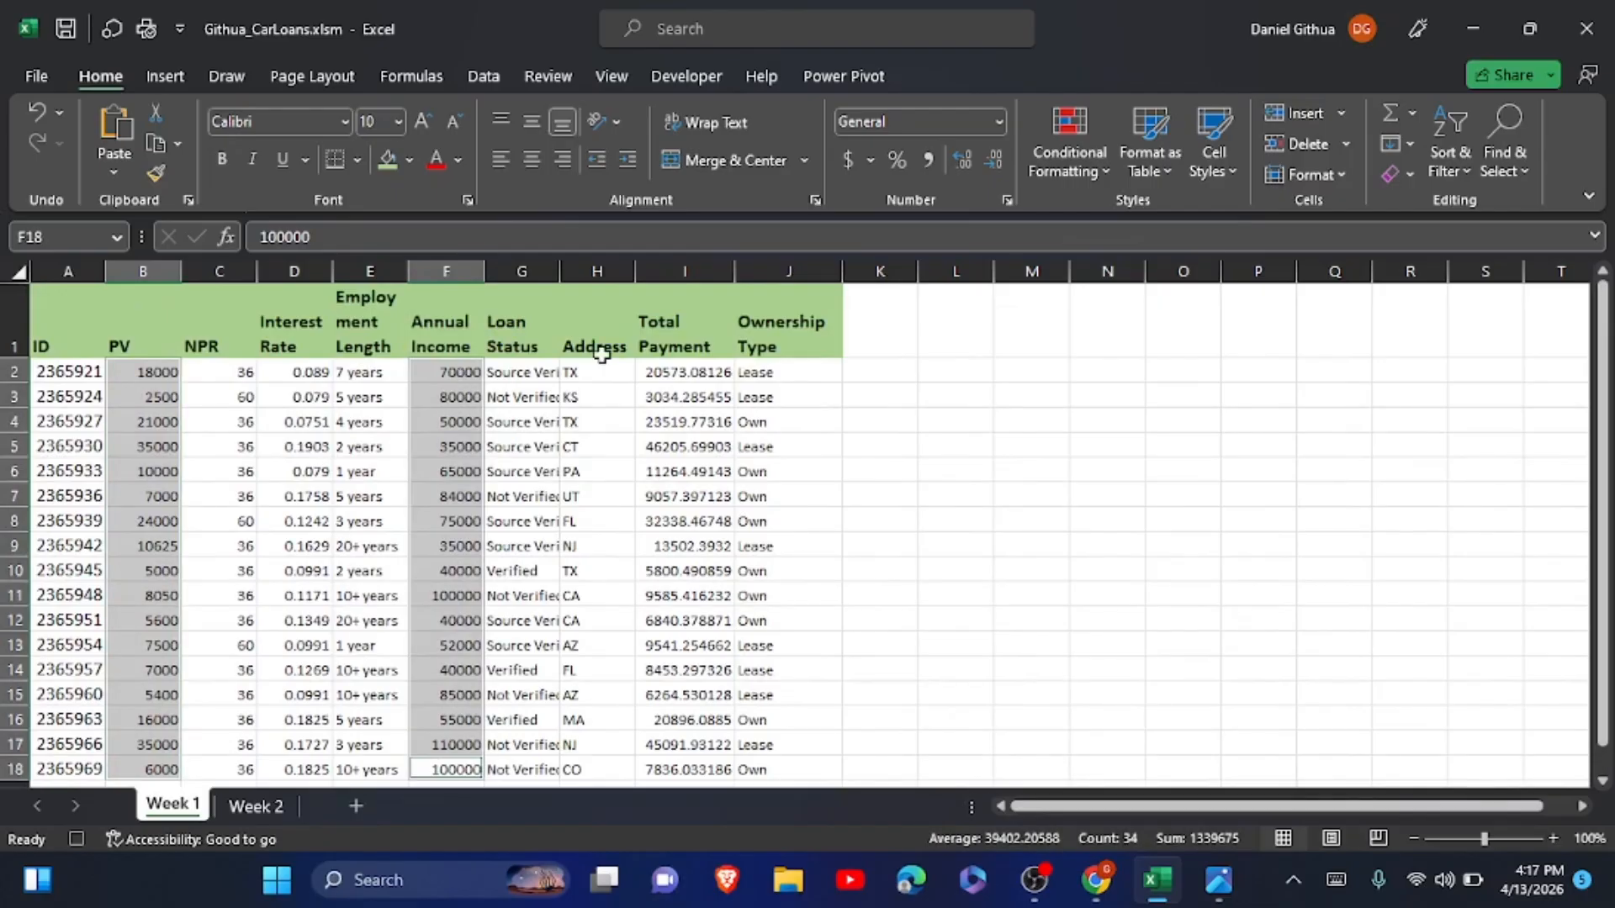
{"action": "left_click_drag", "start_coordinate": [650, 371], "coordinate": [676, 681]}
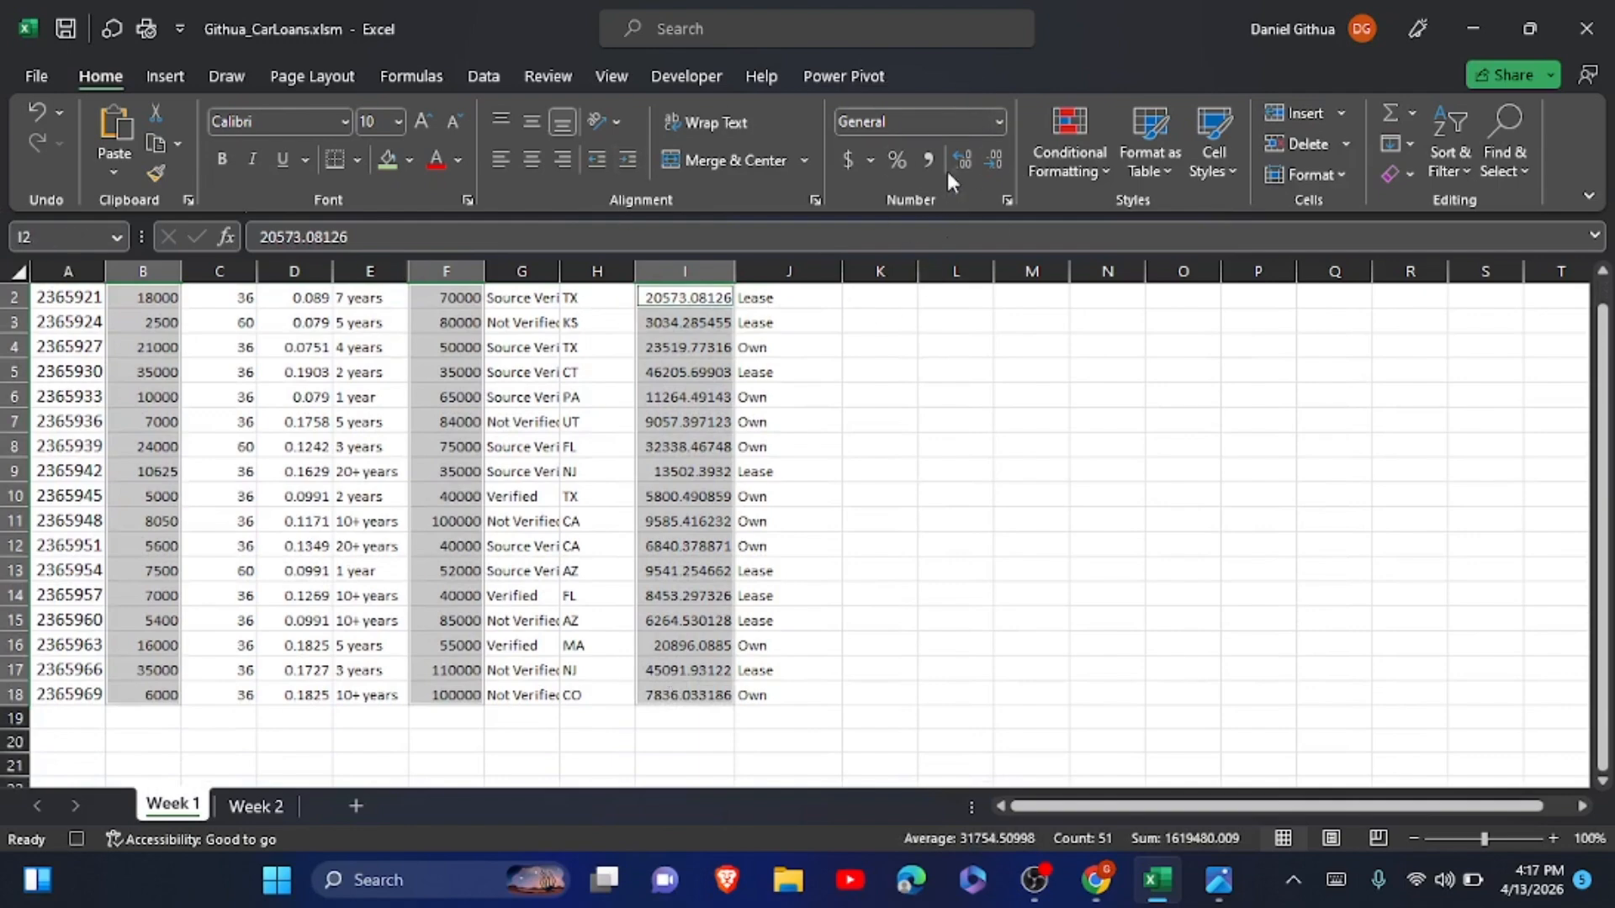
{"action": "left_click", "coordinate": [1000, 122]}
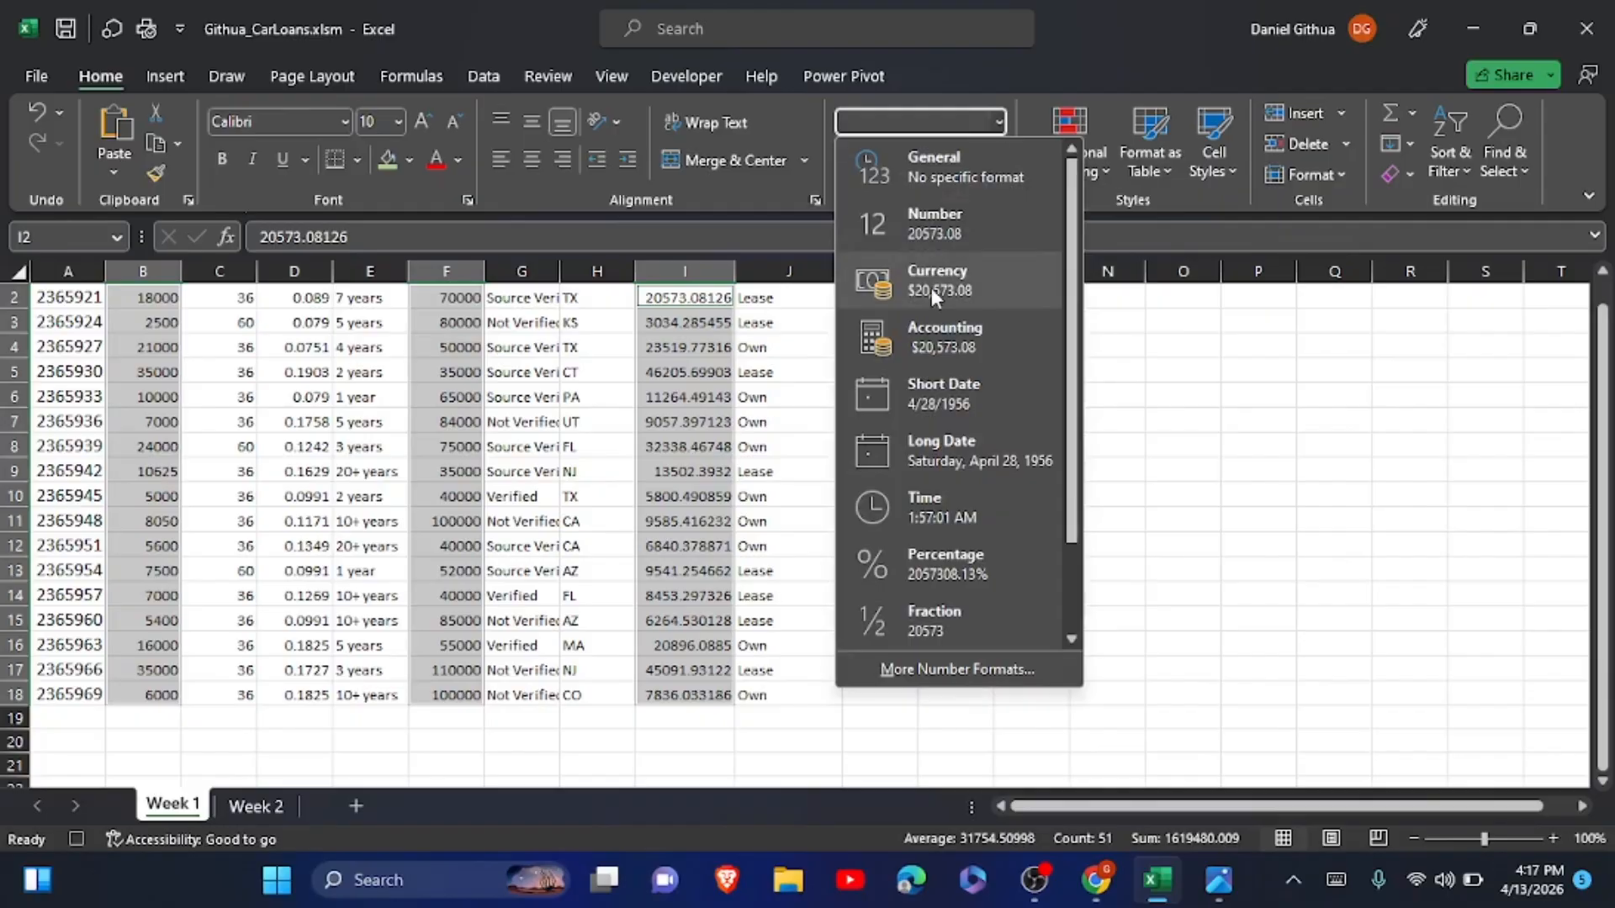
{"action": "left_click", "coordinate": [931, 287]}
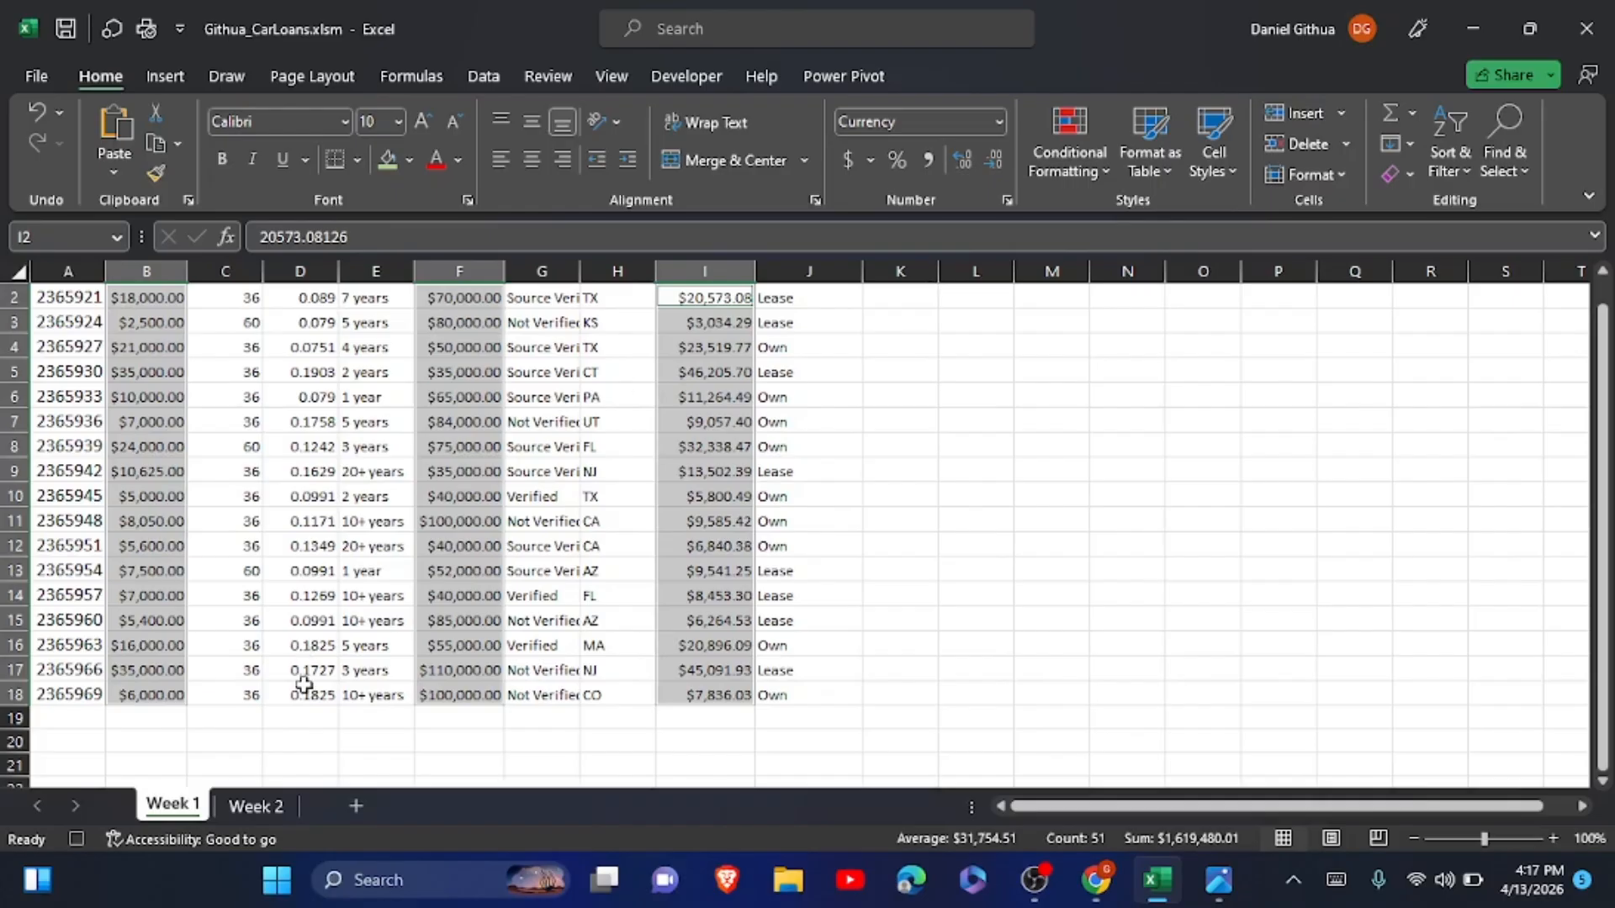
Apply the percent format to the Interest Rate values in D2:D18 on the Week 1 sheet.
{"action": "left_click_drag", "start_coordinate": [303, 695], "coordinate": [290, 370]}
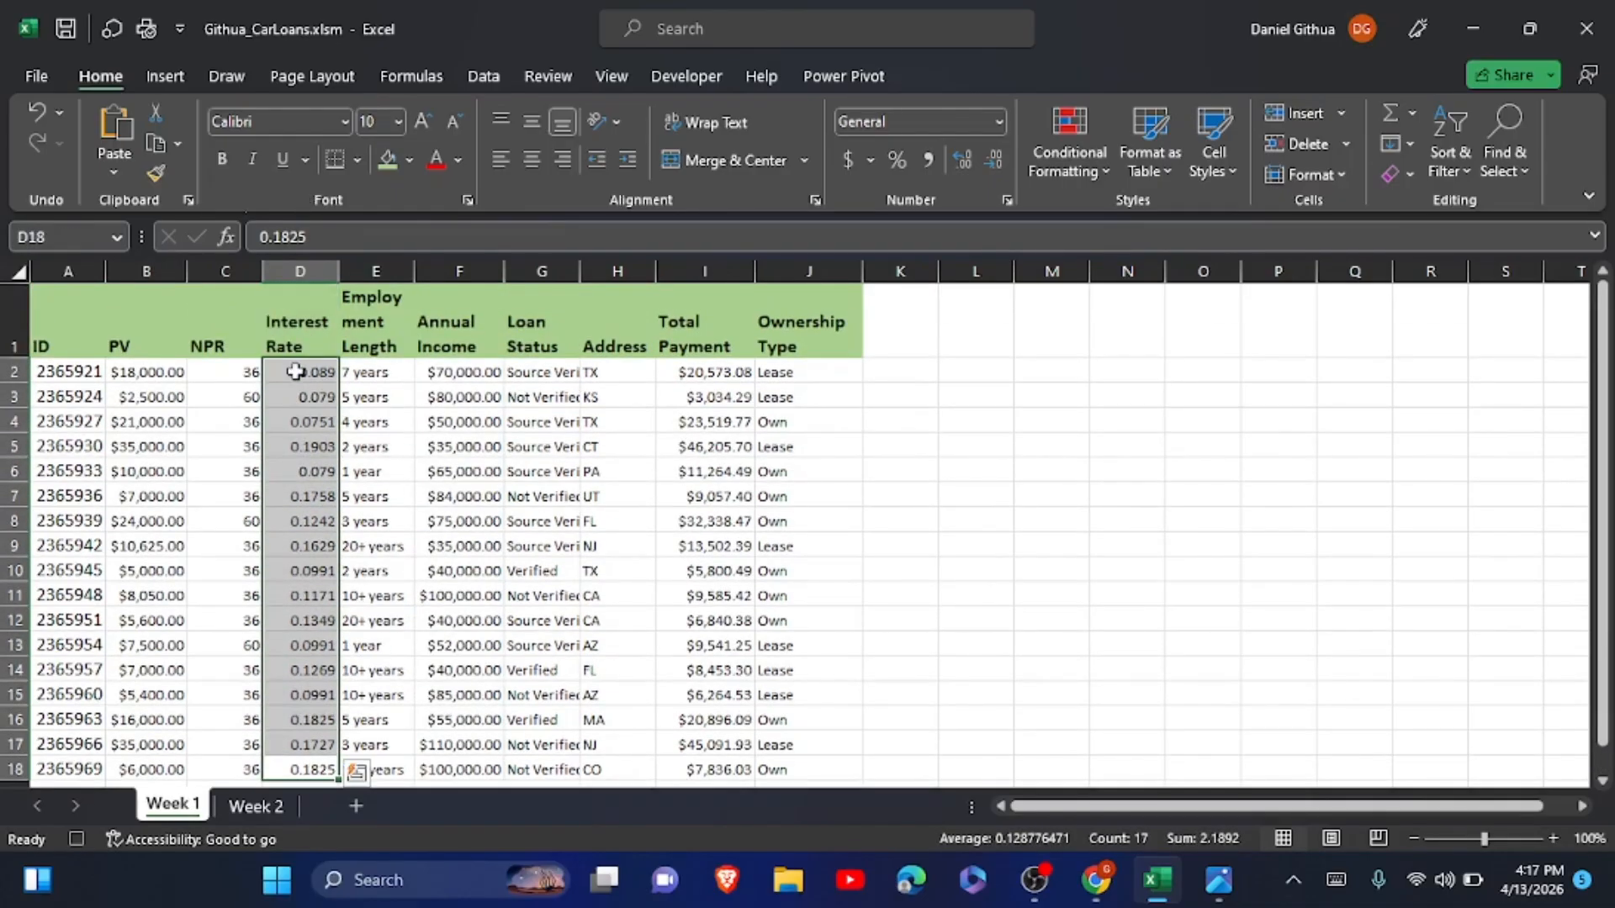
{"action": "left_click", "coordinate": [897, 160]}
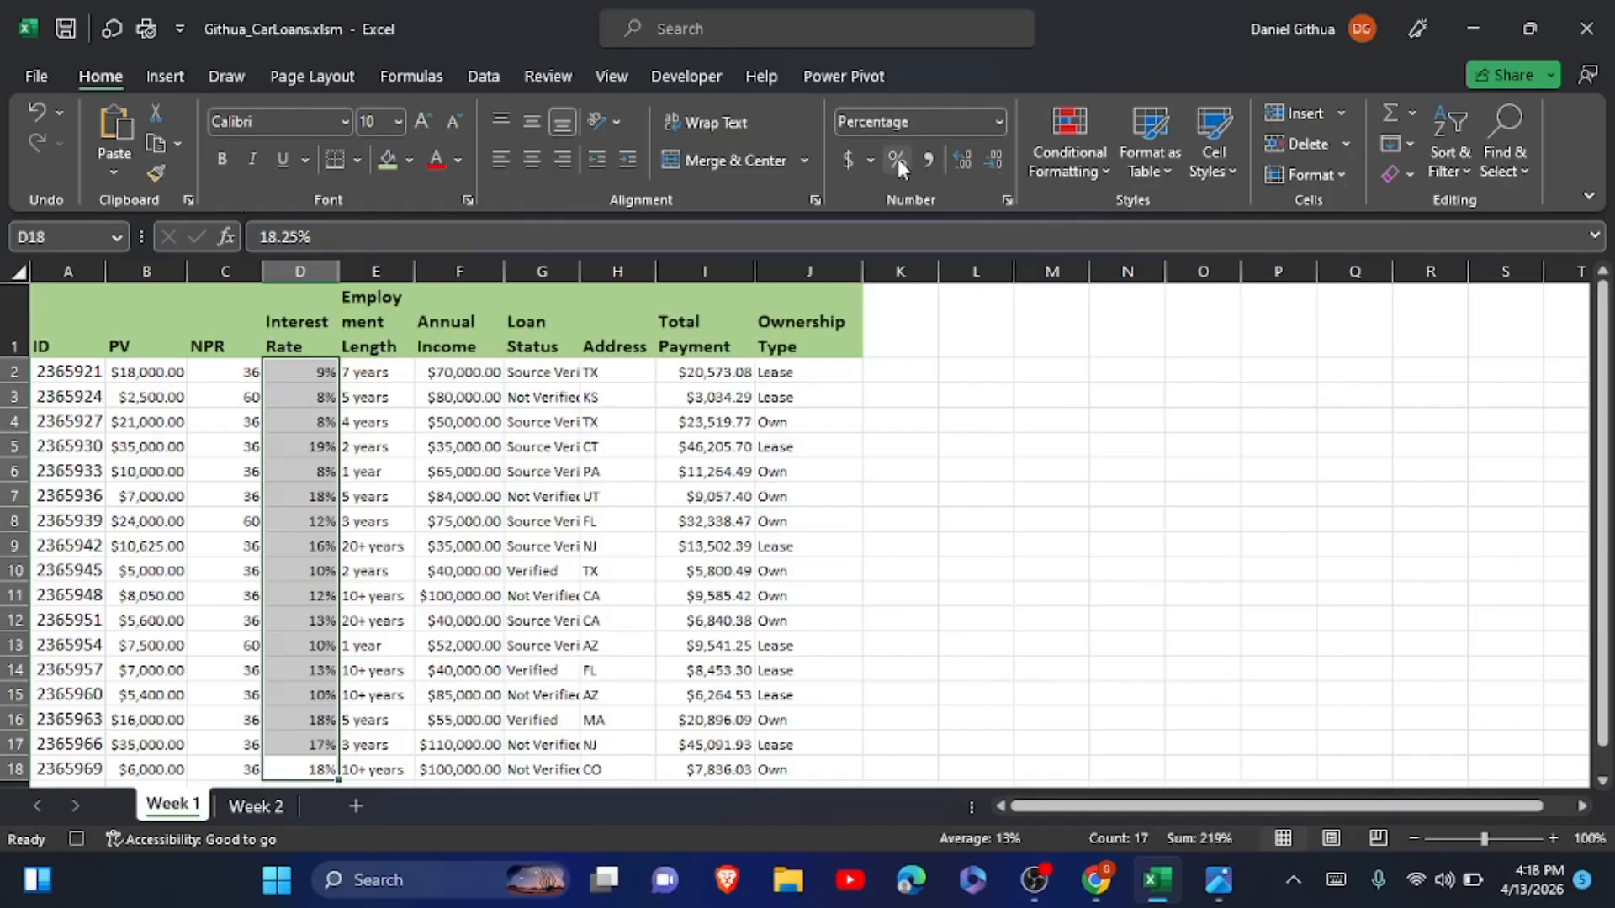
Insert a new column before Employment Length and enter the header PMT in E1.
{"action": "left_click", "coordinate": [376, 267]}
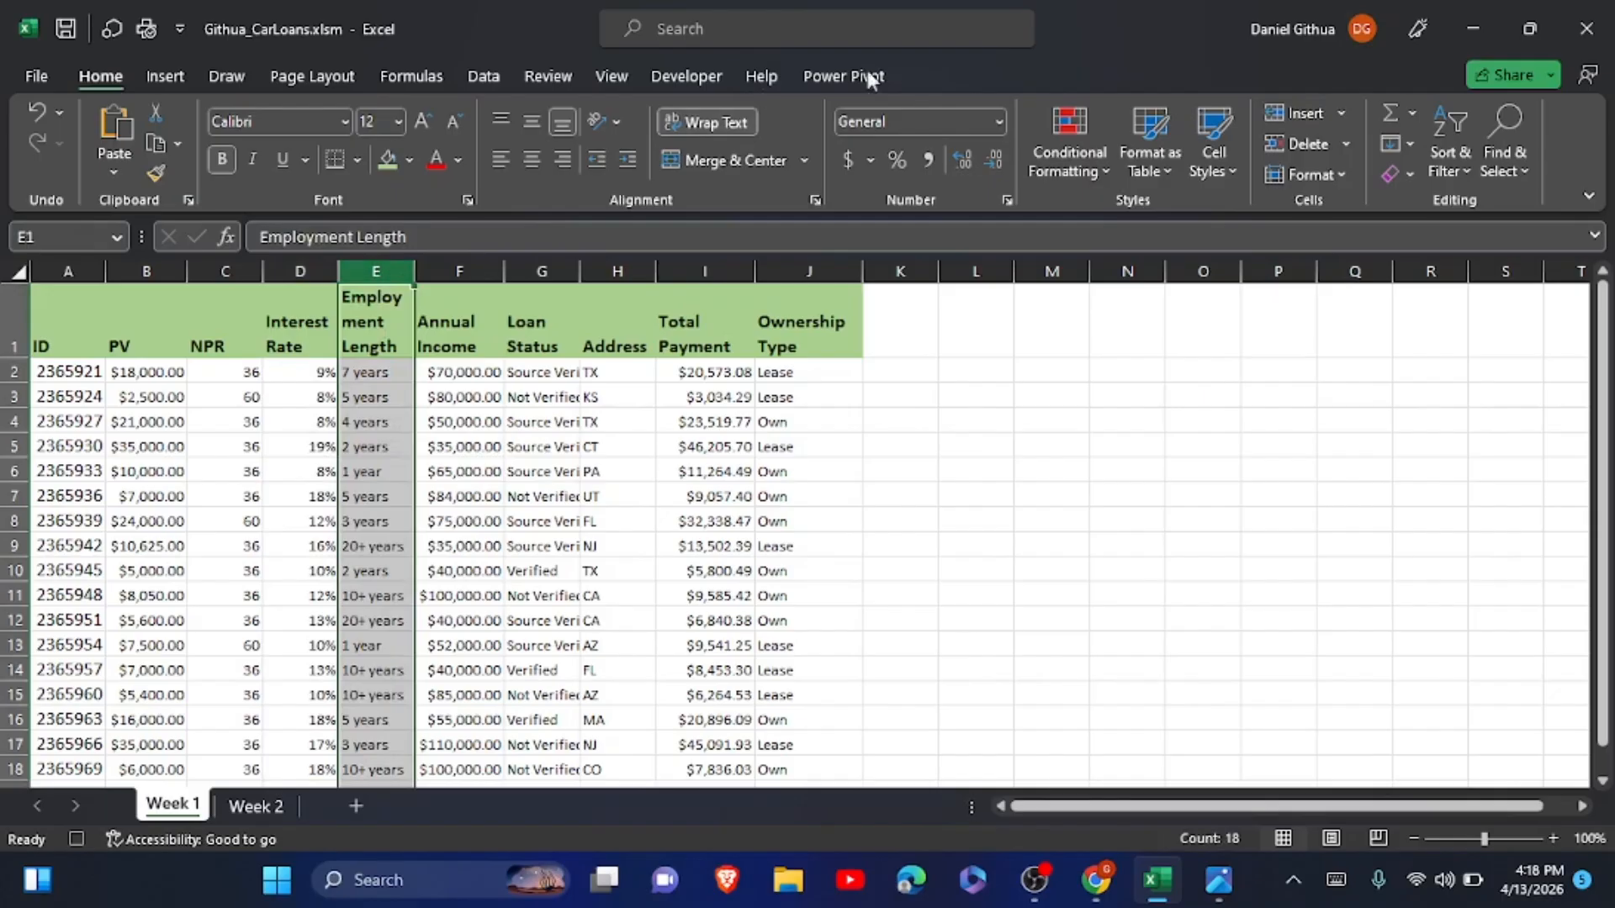
{"action": "left_click", "coordinate": [1294, 113]}
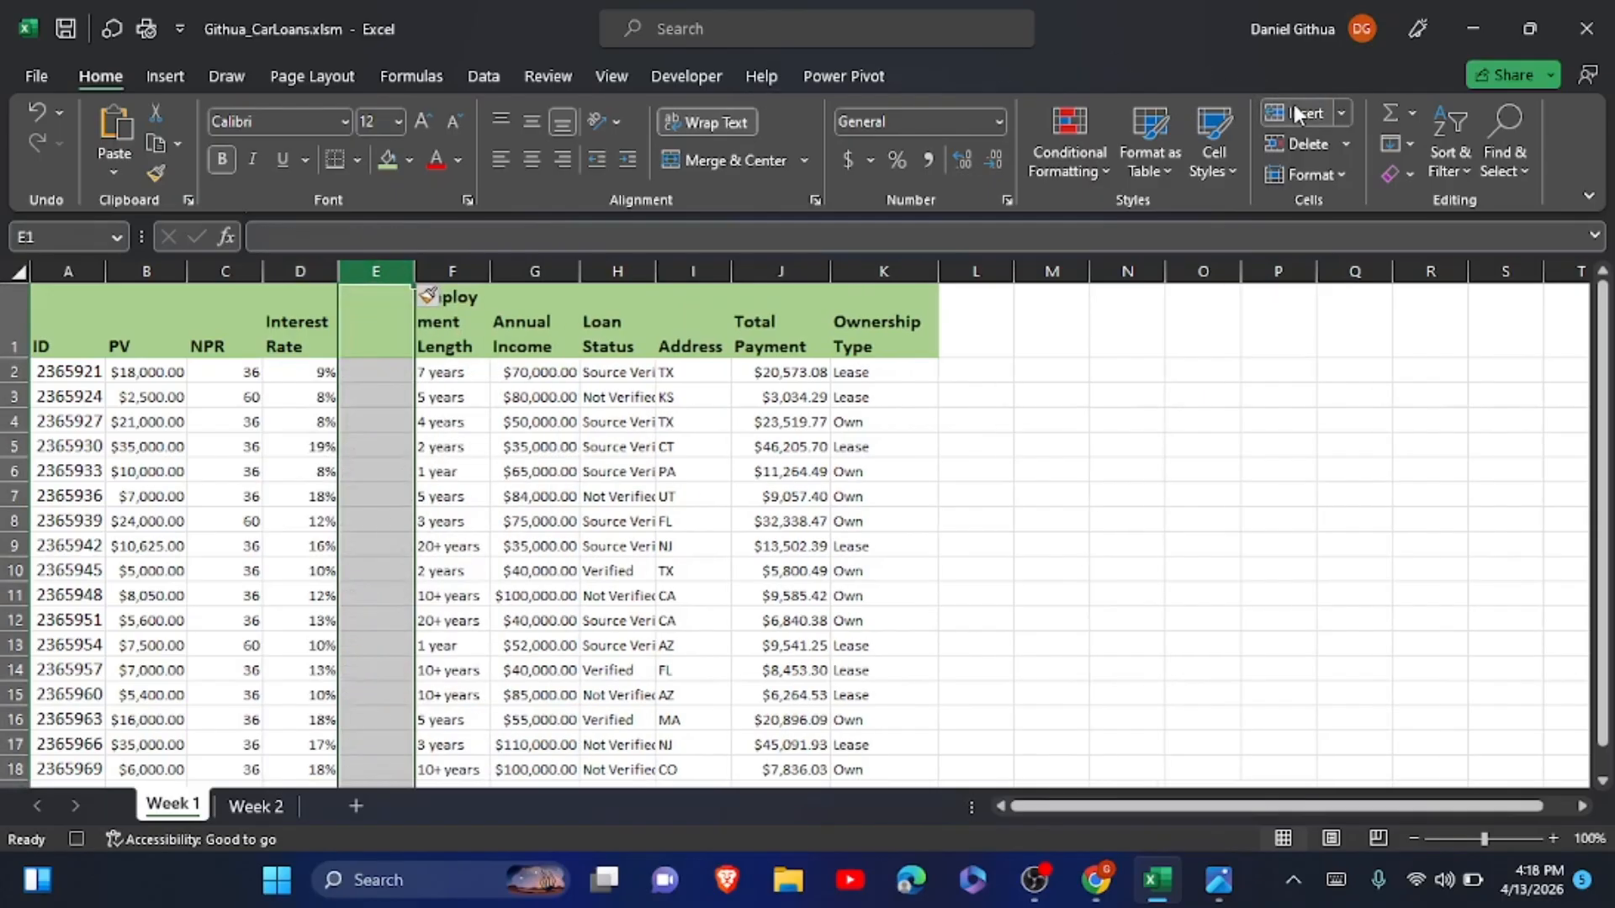
{"action": "left_click", "coordinate": [363, 312]}
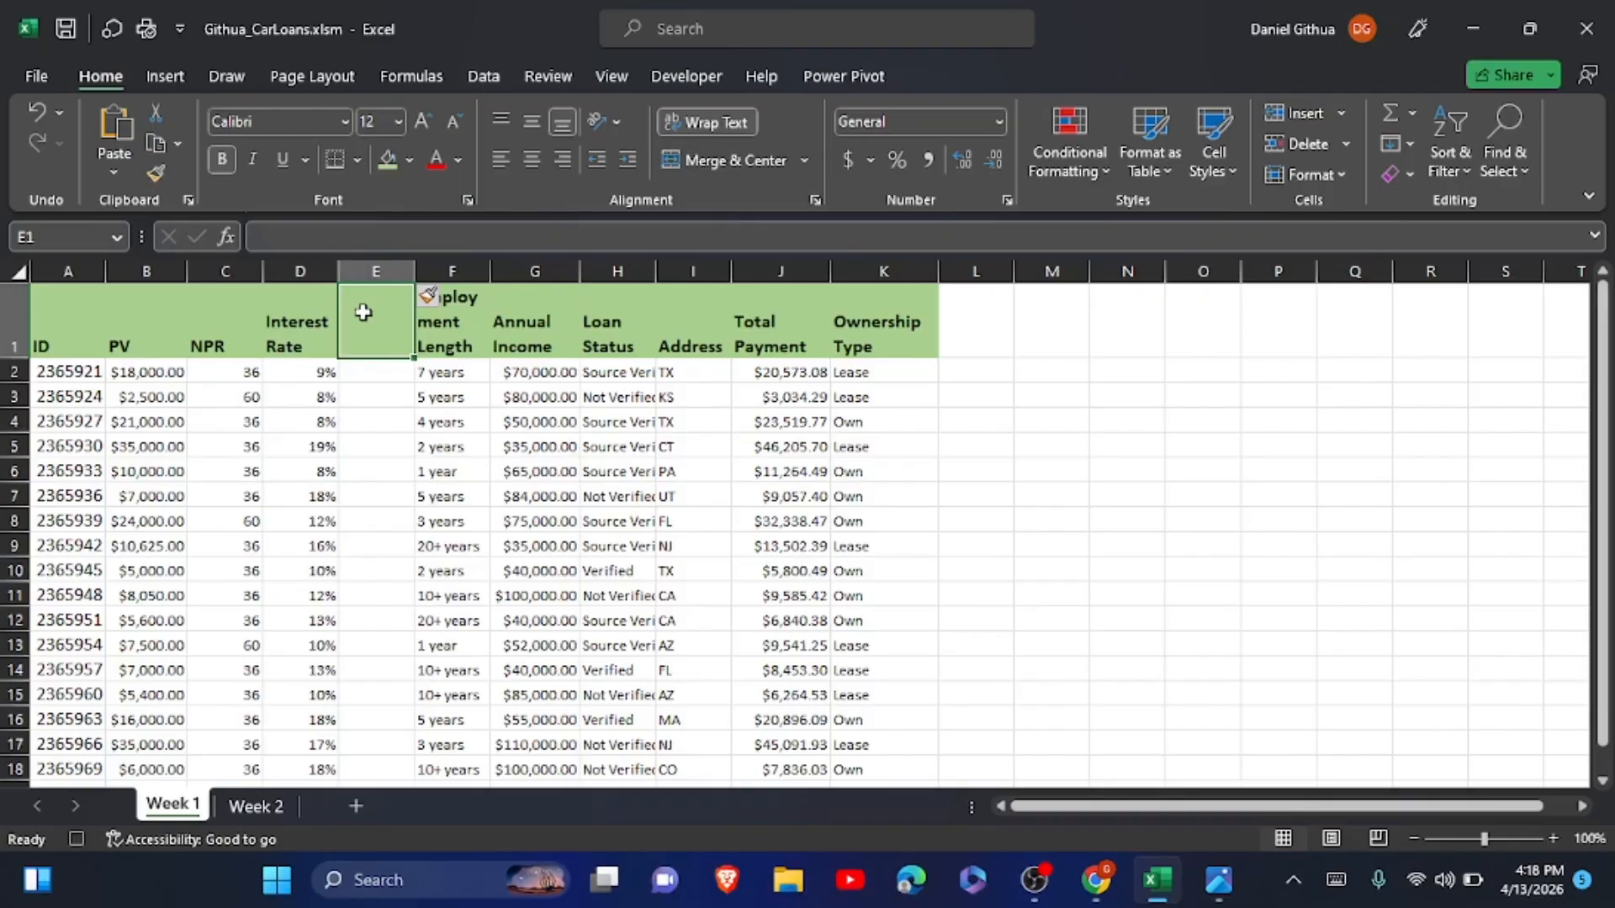
{"action": "left_click", "coordinate": [1336, 880]}
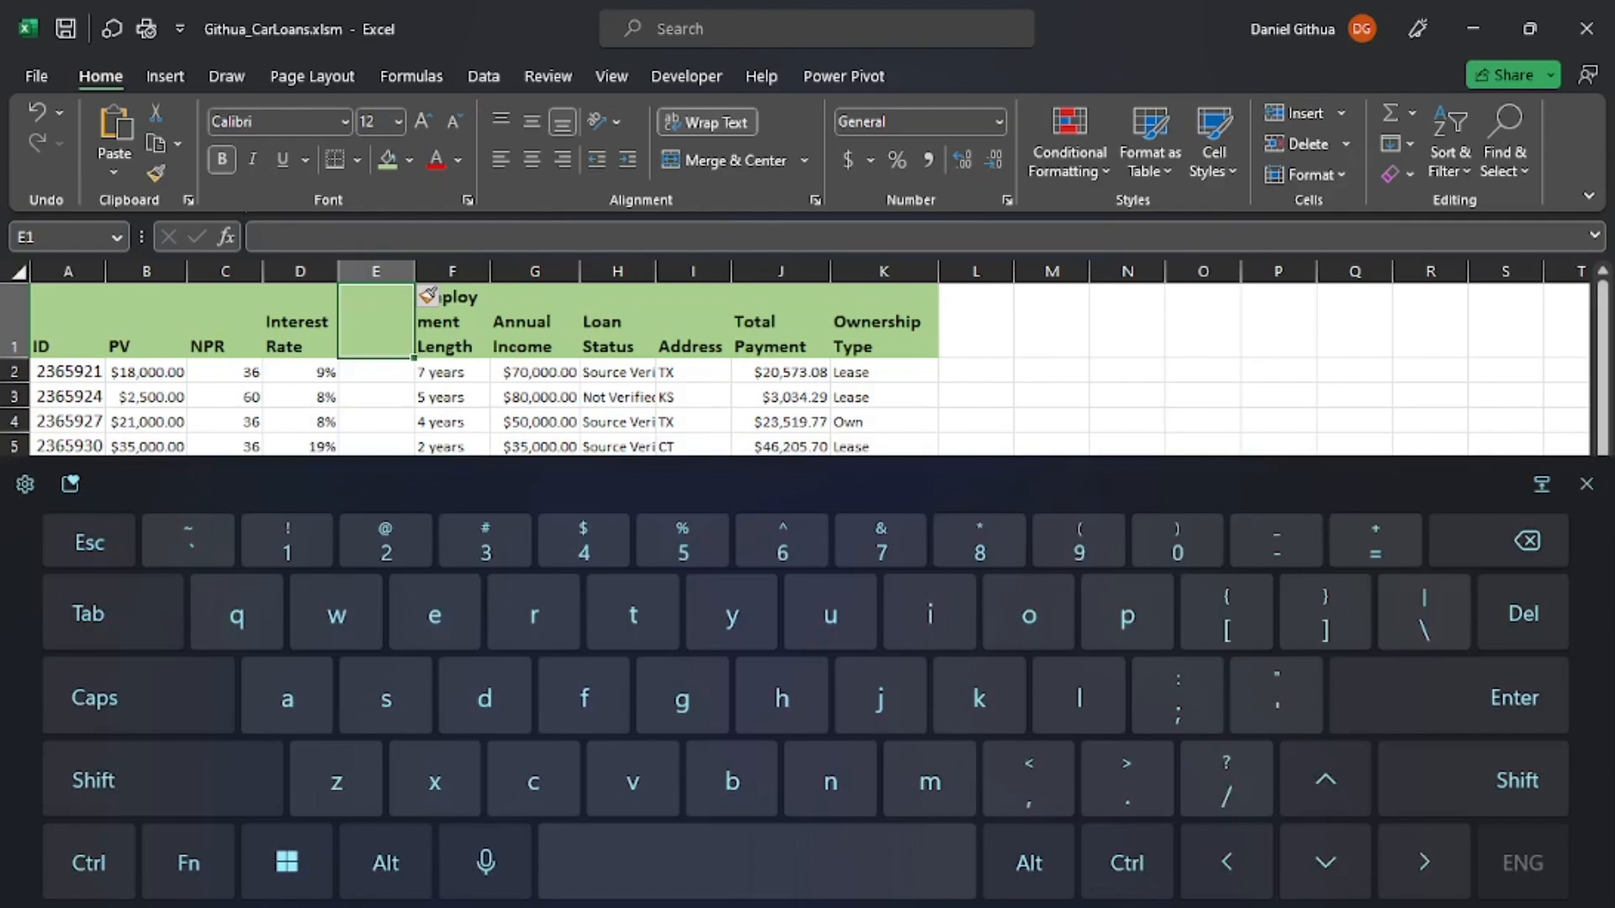
{"action": "key", "text": "Caps_Lock"}
{"action": "type", "text": "PM"}
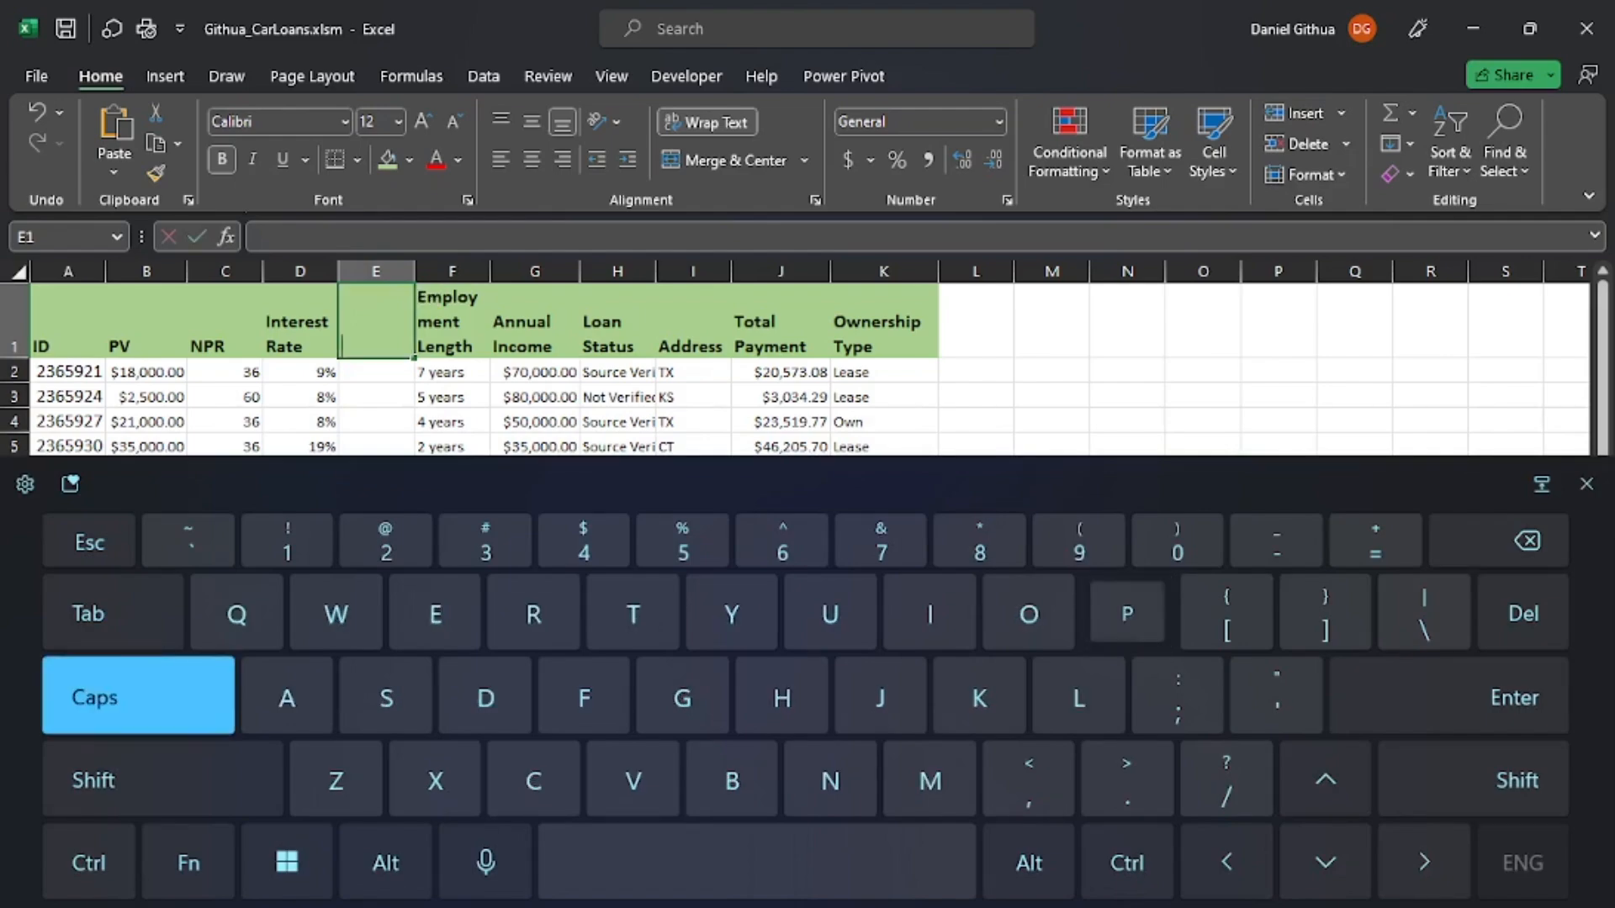
{"action": "type", "text": "T"}
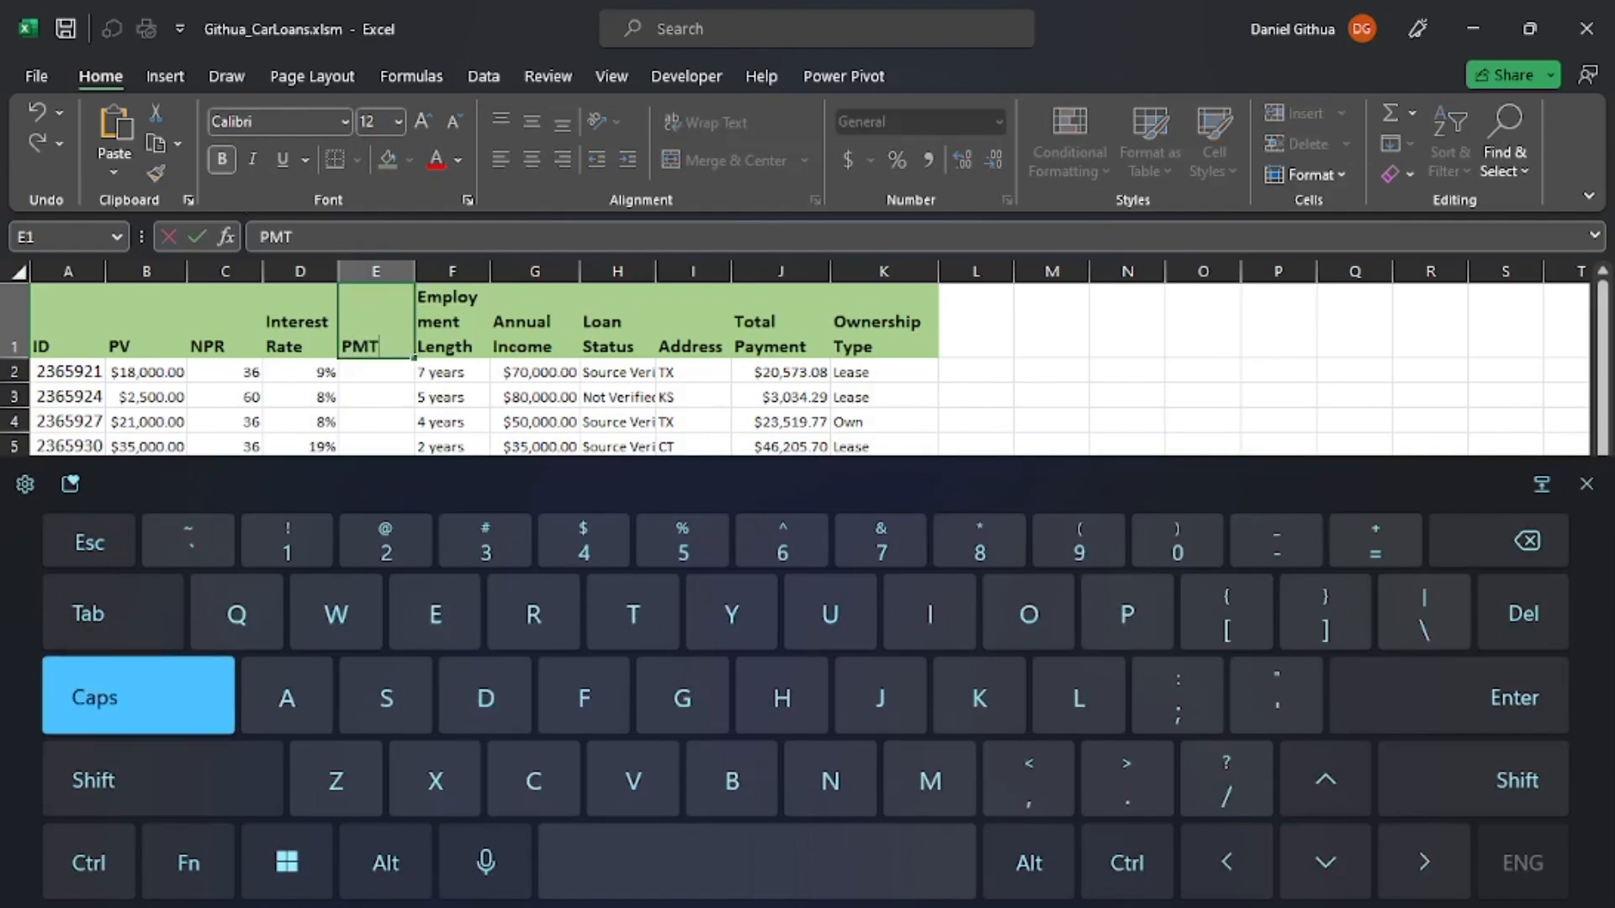
{"action": "key", "text": "Return"}
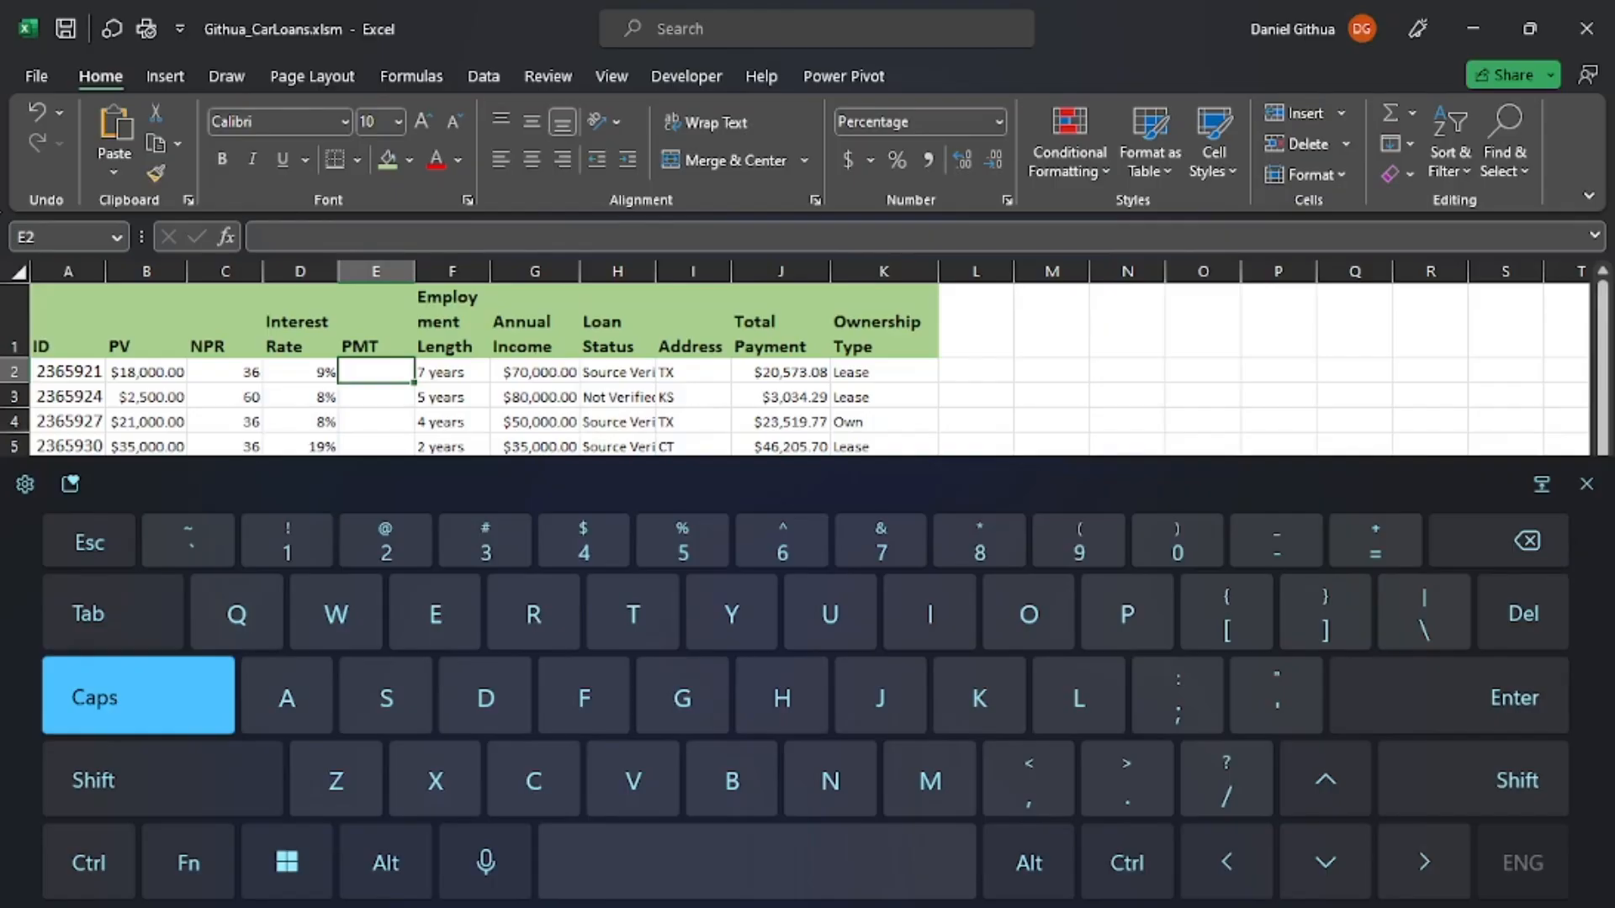
Enter the monthly payment formula =PMT(D2/12,C2,-B2) in cell E2.
{"action": "type", "text": "=PMT"}
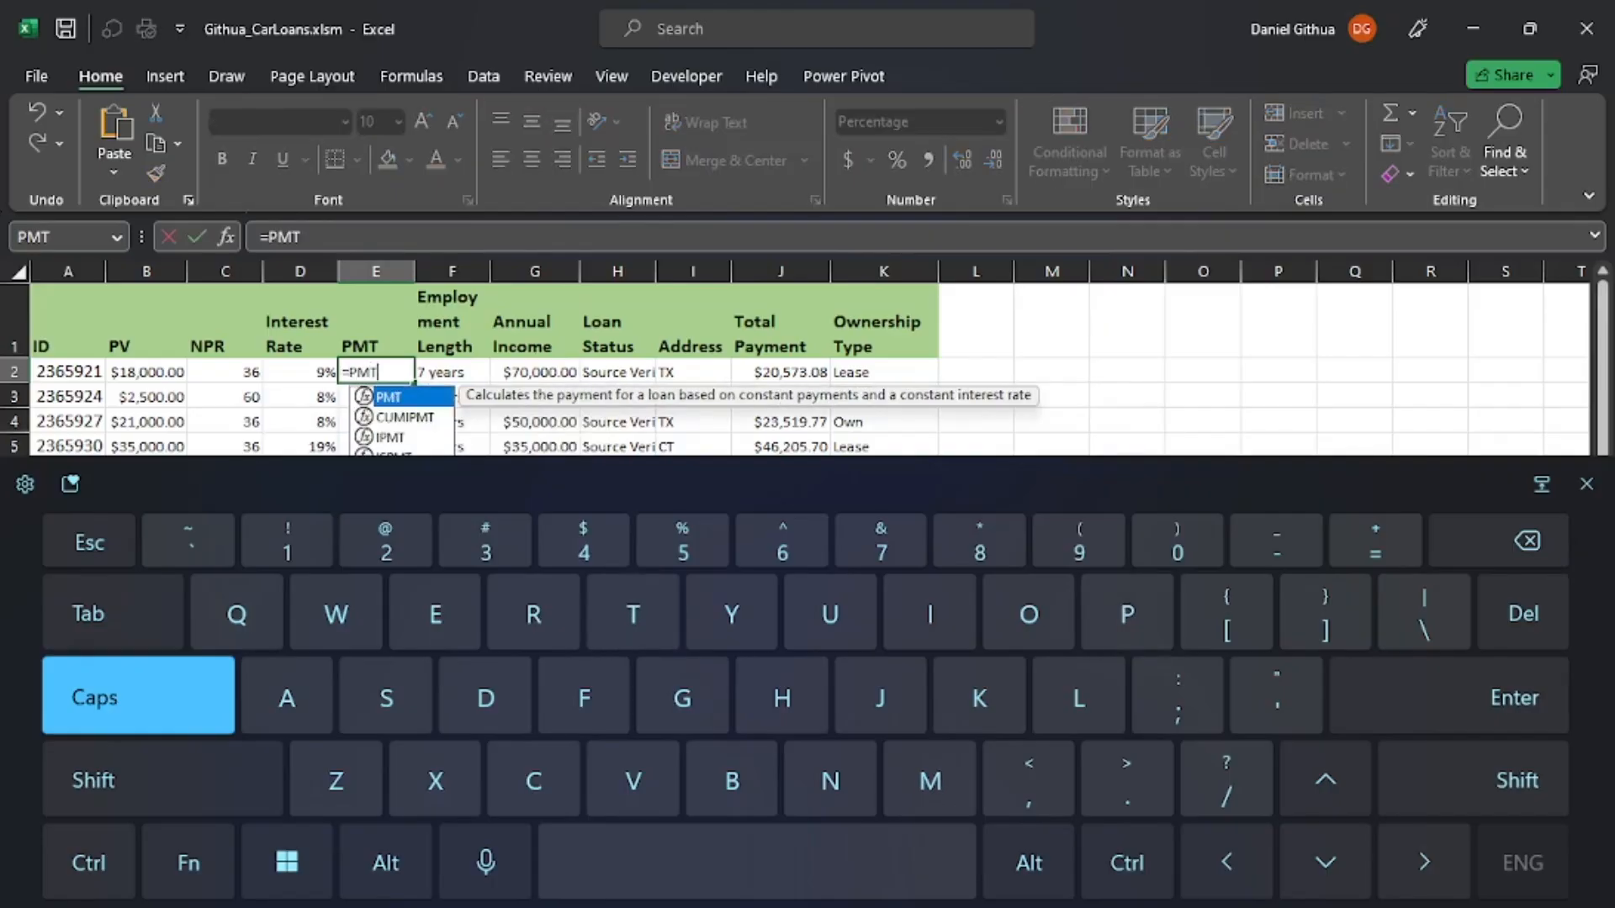
{"action": "key", "text": "shift"}
{"action": "type", "text": "("}
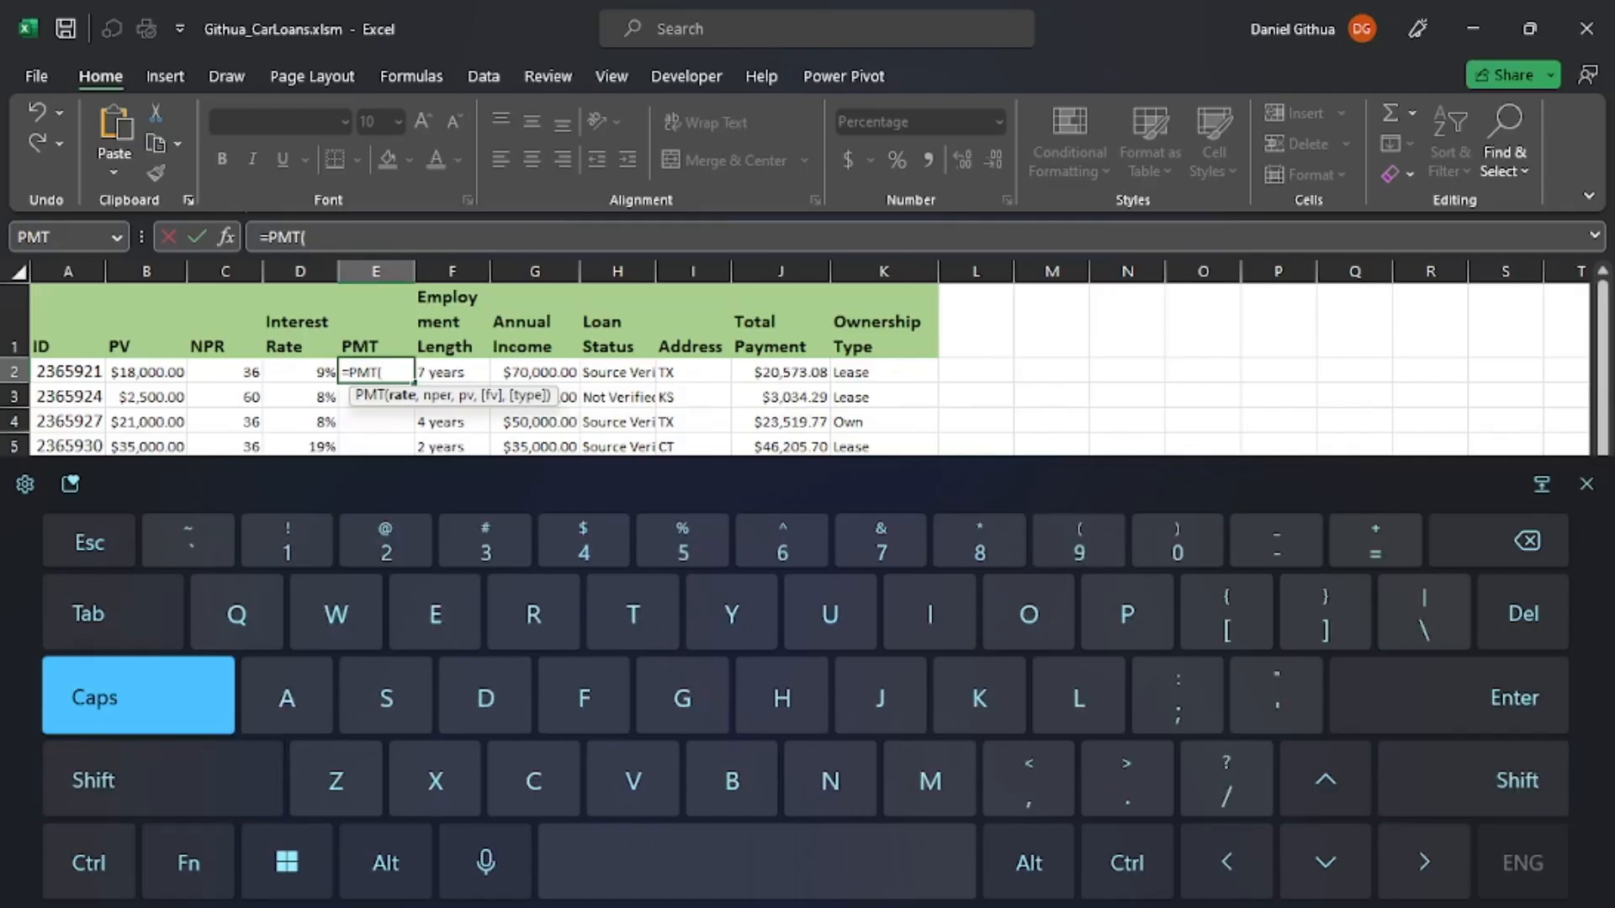
{"action": "left_click", "coordinate": [330, 361]}
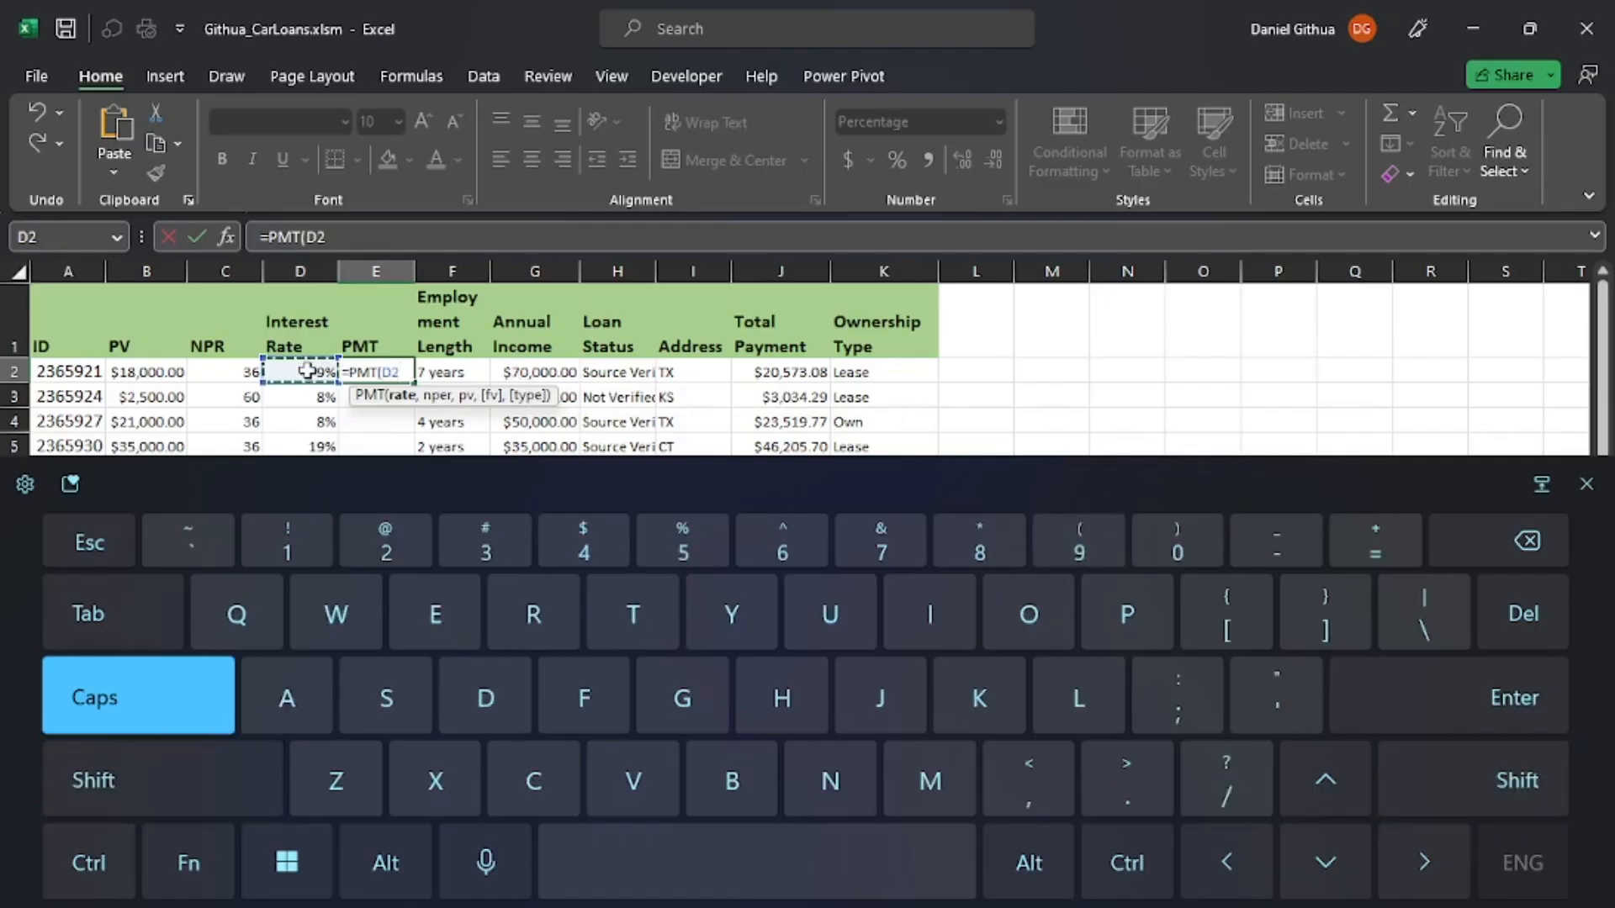
{"action": "type", "text": "/12"}
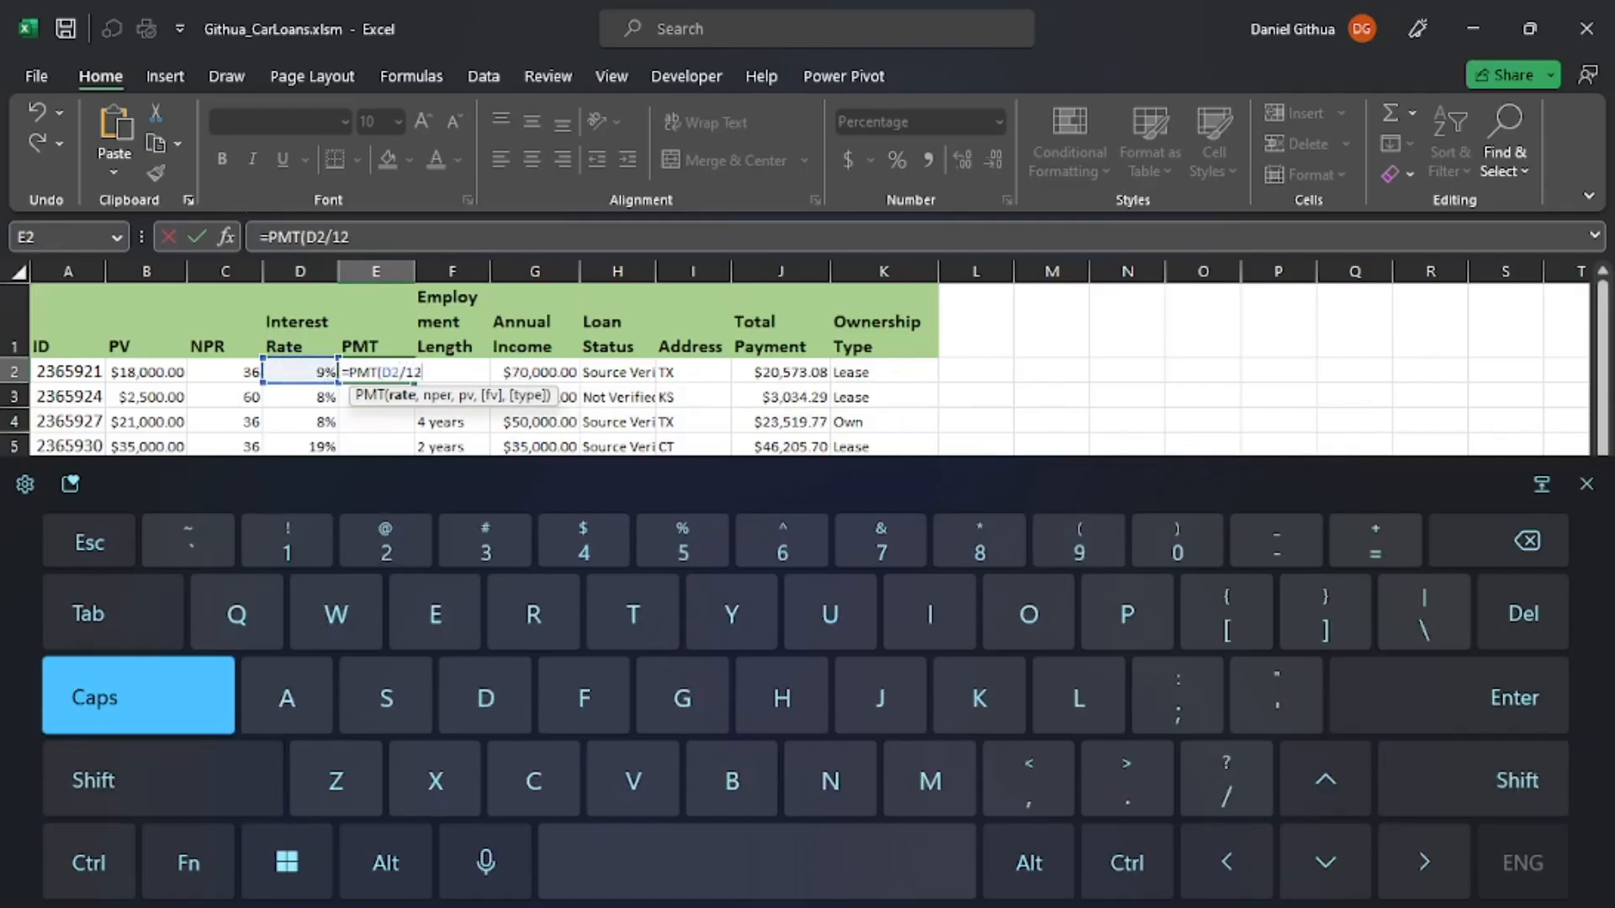
{"action": "type", "text": ","}
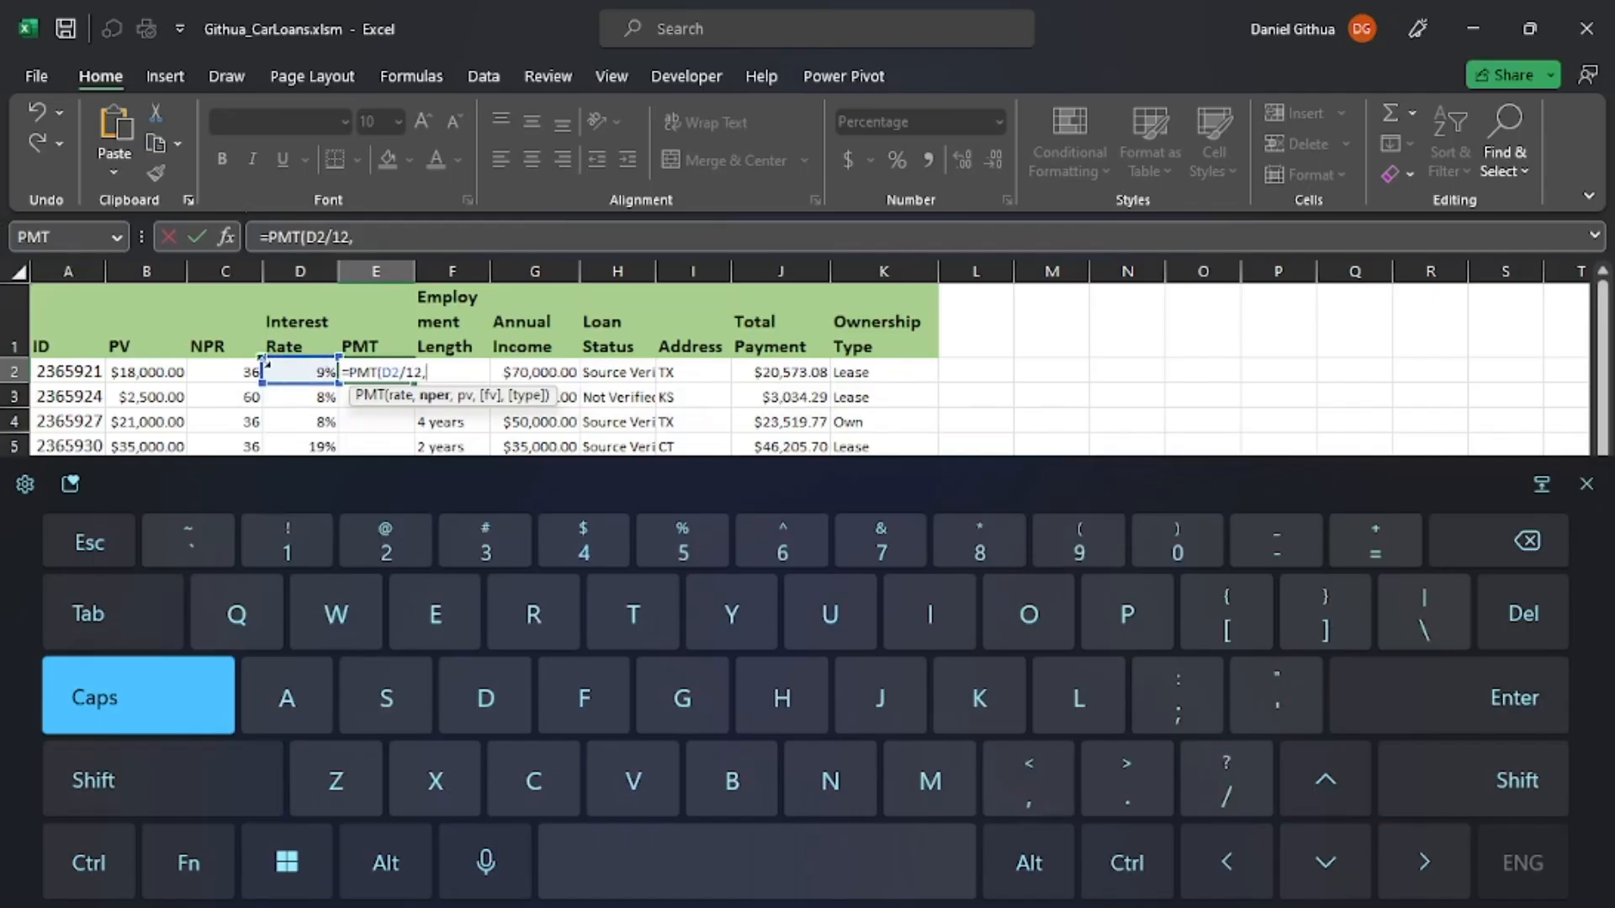
{"action": "left_click", "coordinate": [241, 368]}
{"action": "type", "text": ",-"}
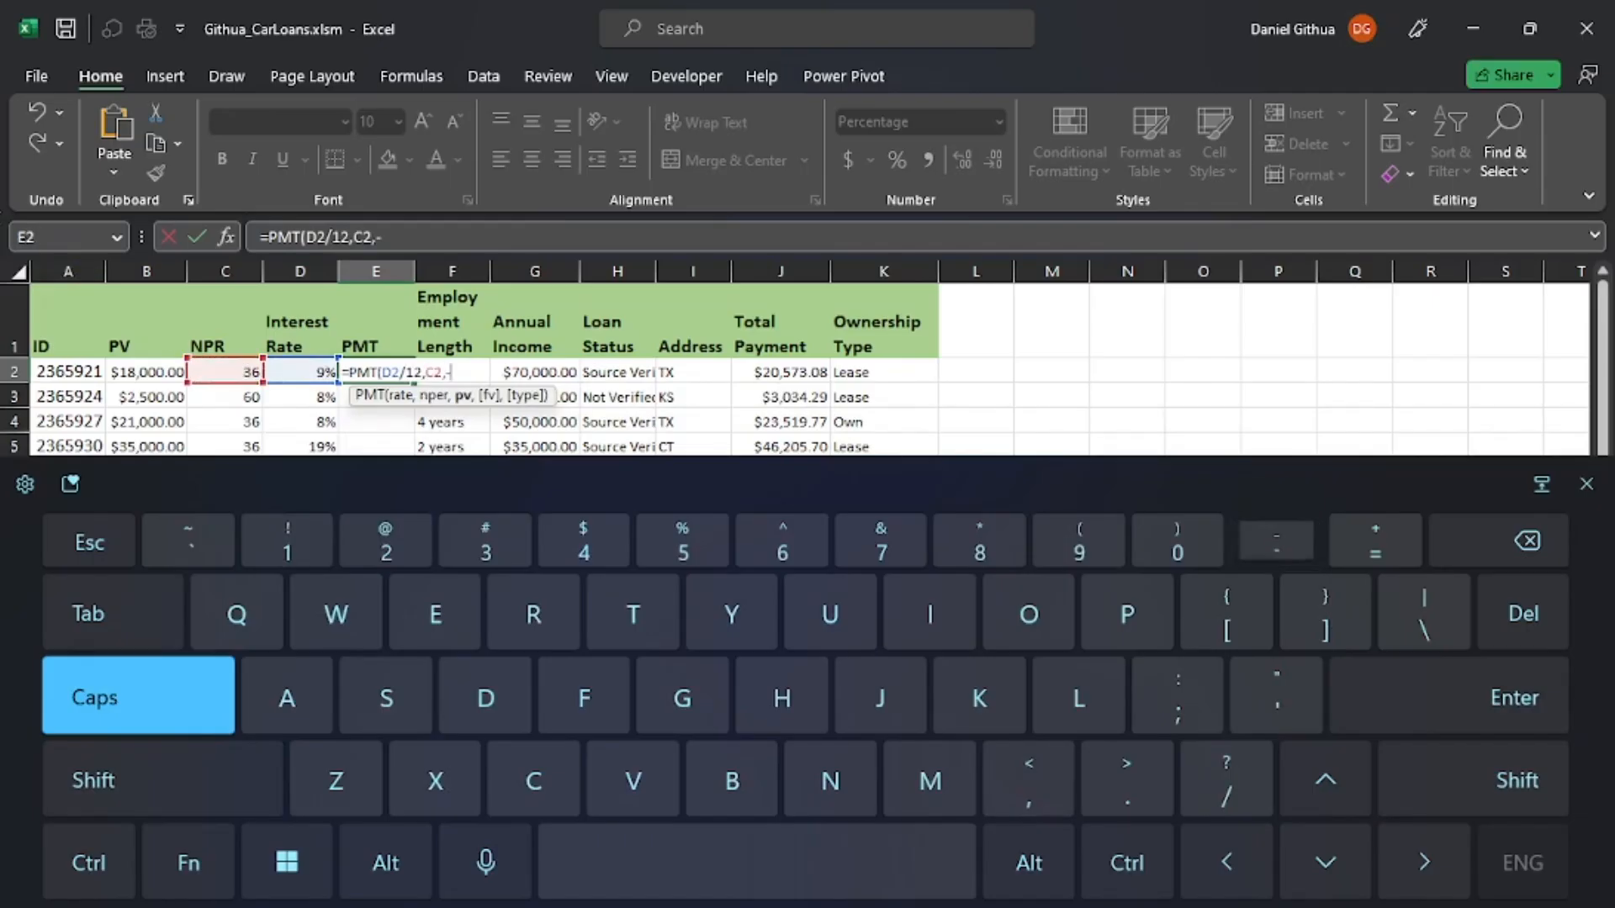
{"action": "left_click", "coordinate": [149, 371]}
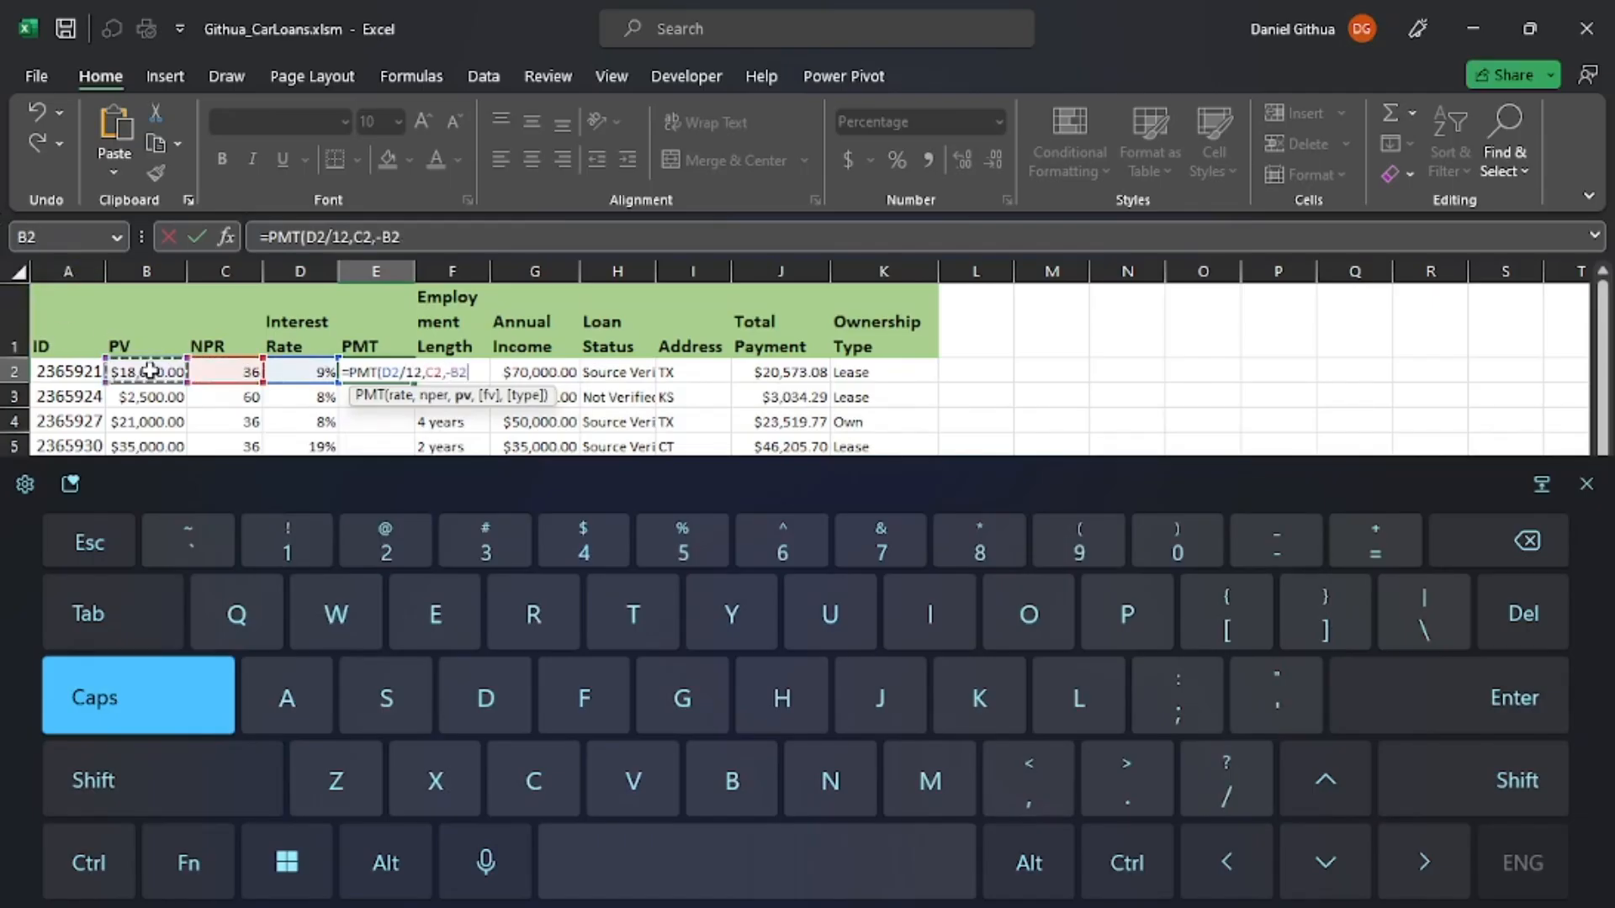
{"action": "type", "text": ")"}
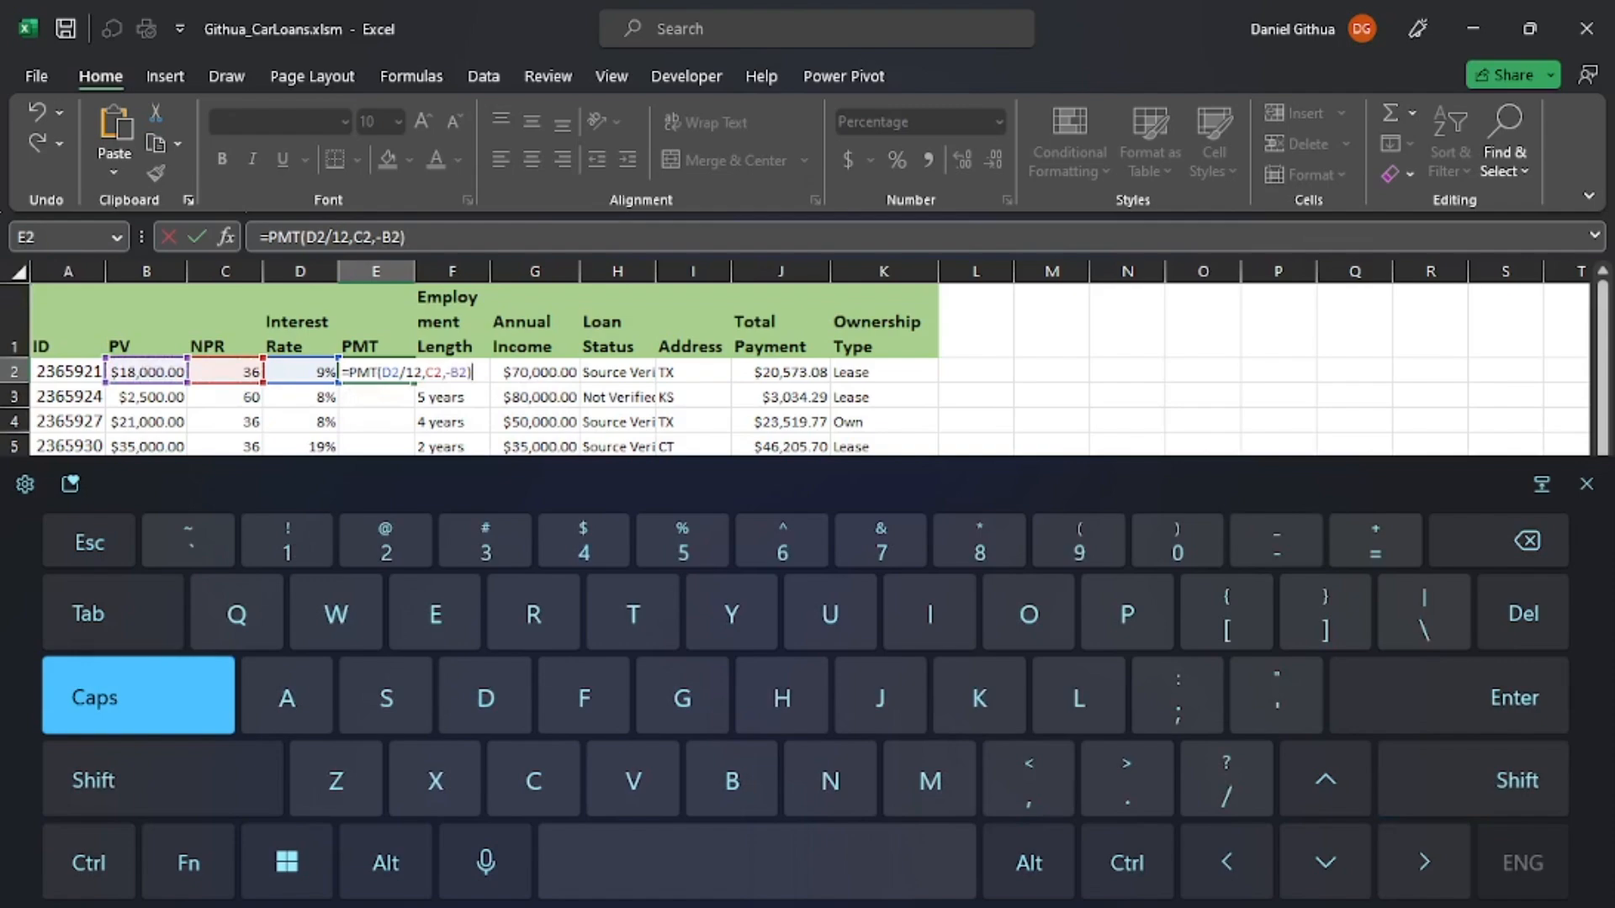
{"action": "key", "text": "Return"}
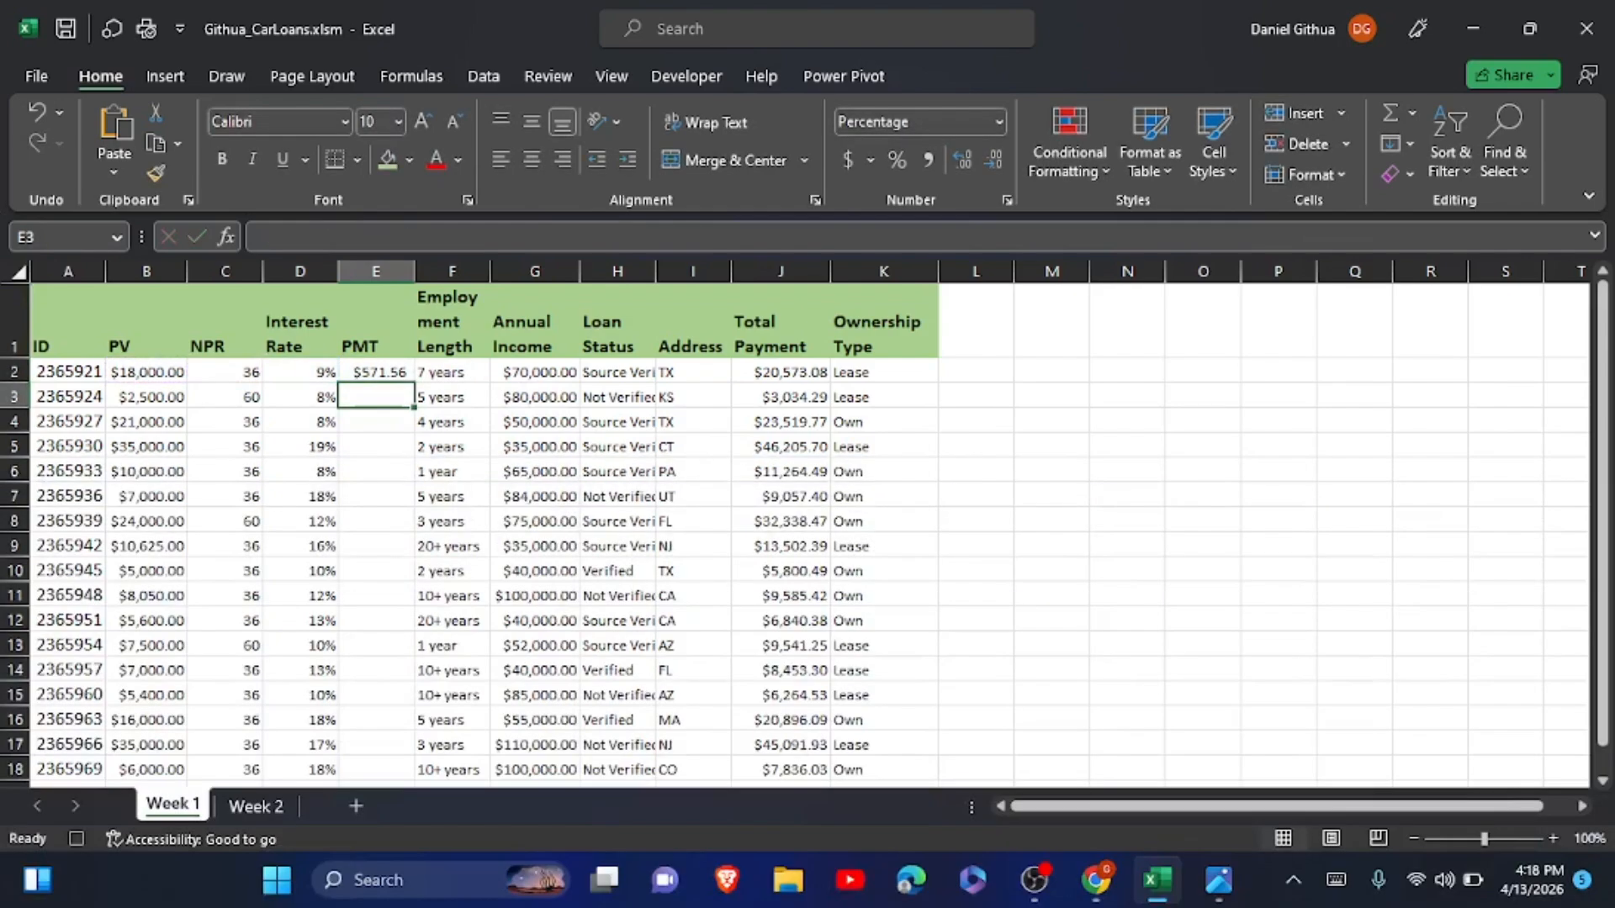
Copy the payment formula in E2 down the PMT column through E18.
{"action": "left_click", "coordinate": [380, 373]}
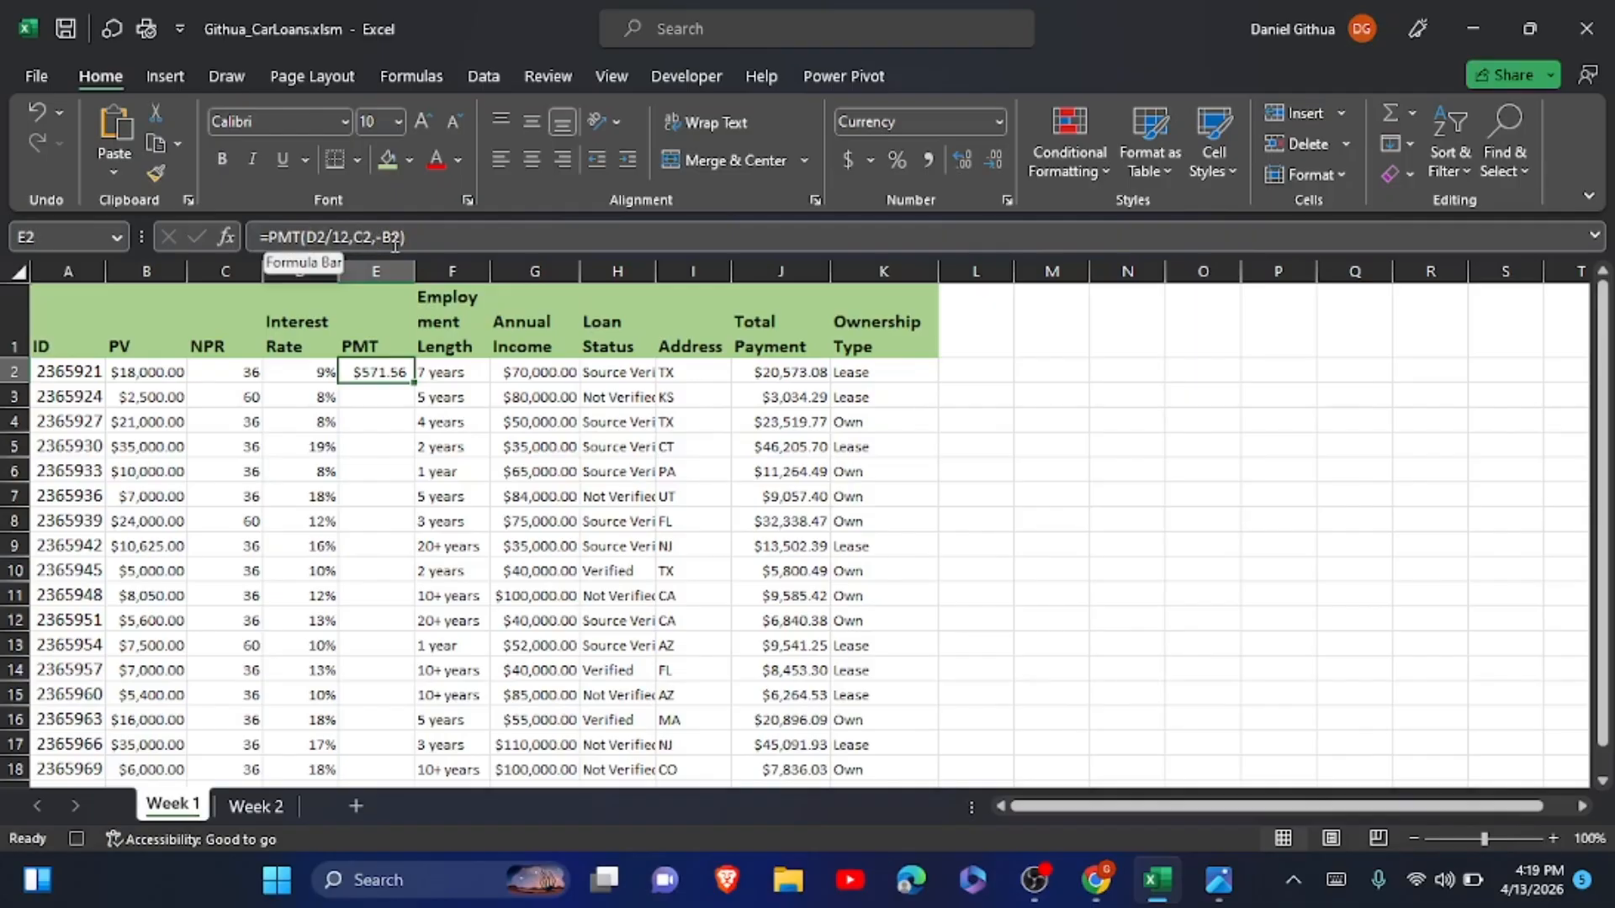
{"action": "double_click", "coordinate": [416, 383]}
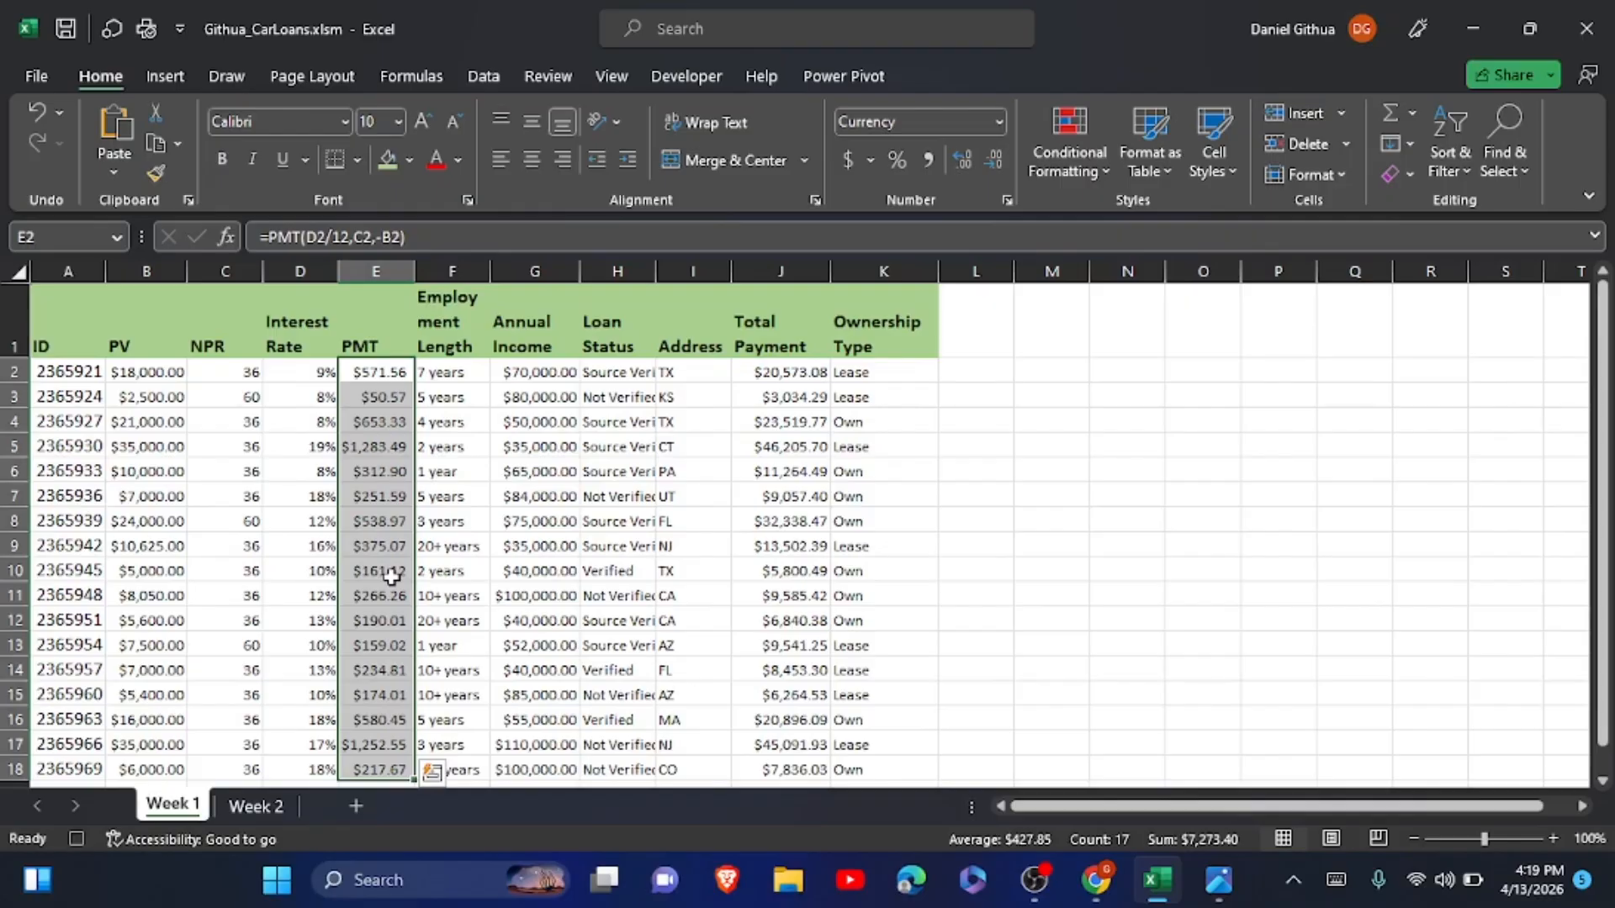
{"action": "left_click", "coordinate": [141, 371]}
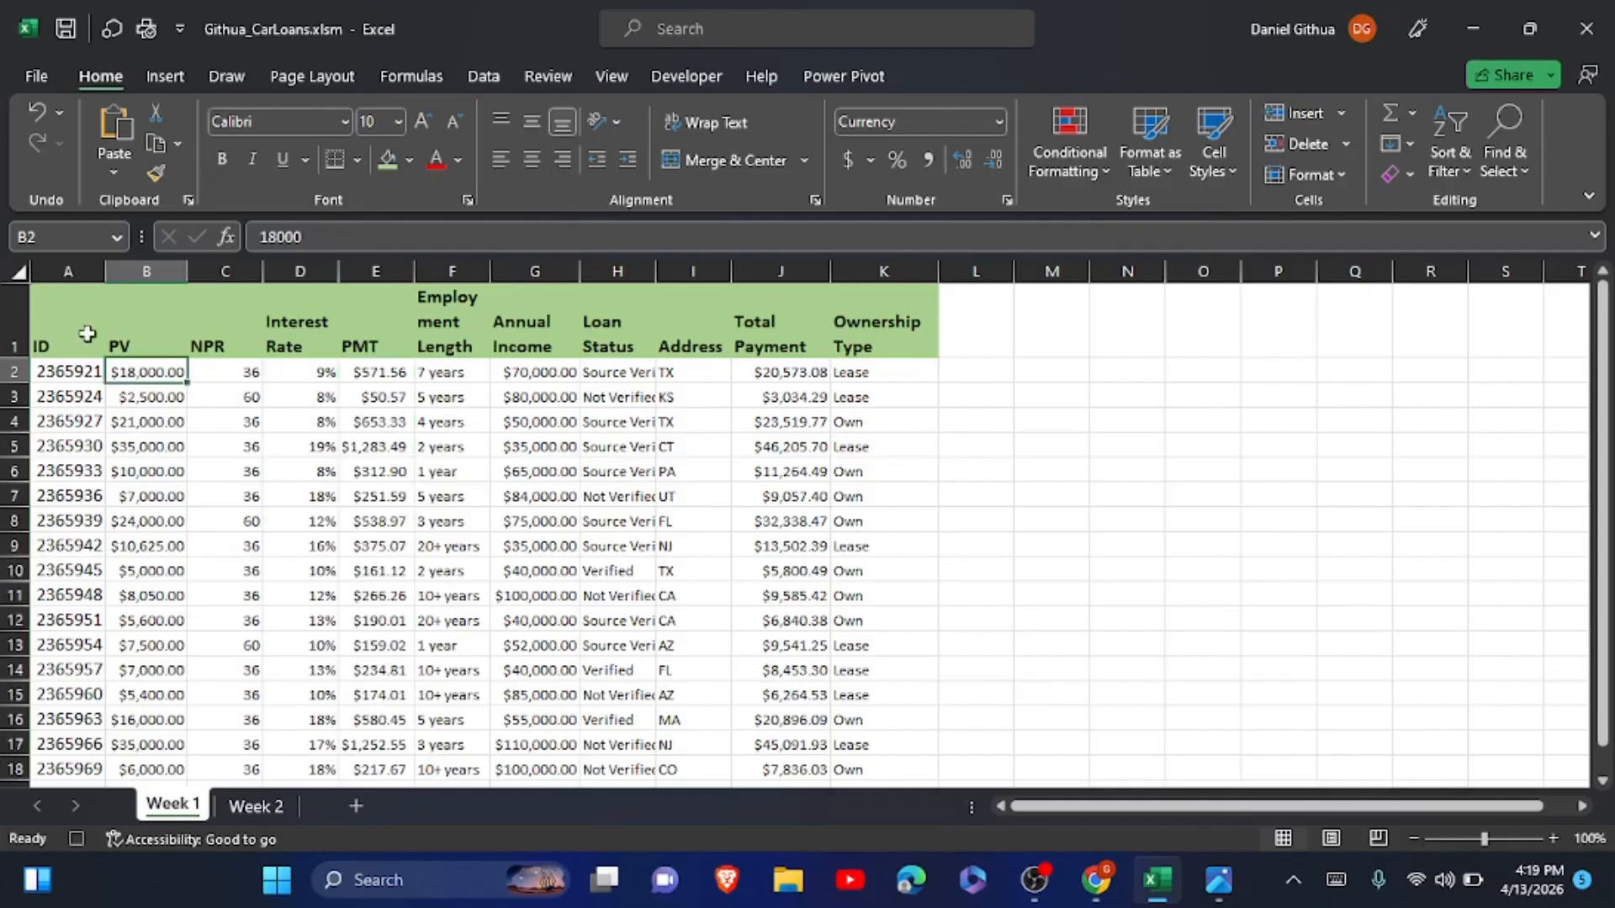
Add filters to the header row A1:K1.
{"action": "left_click_drag", "start_coordinate": [50, 314], "coordinate": [860, 322]}
{"action": "left_click", "coordinate": [484, 76]}
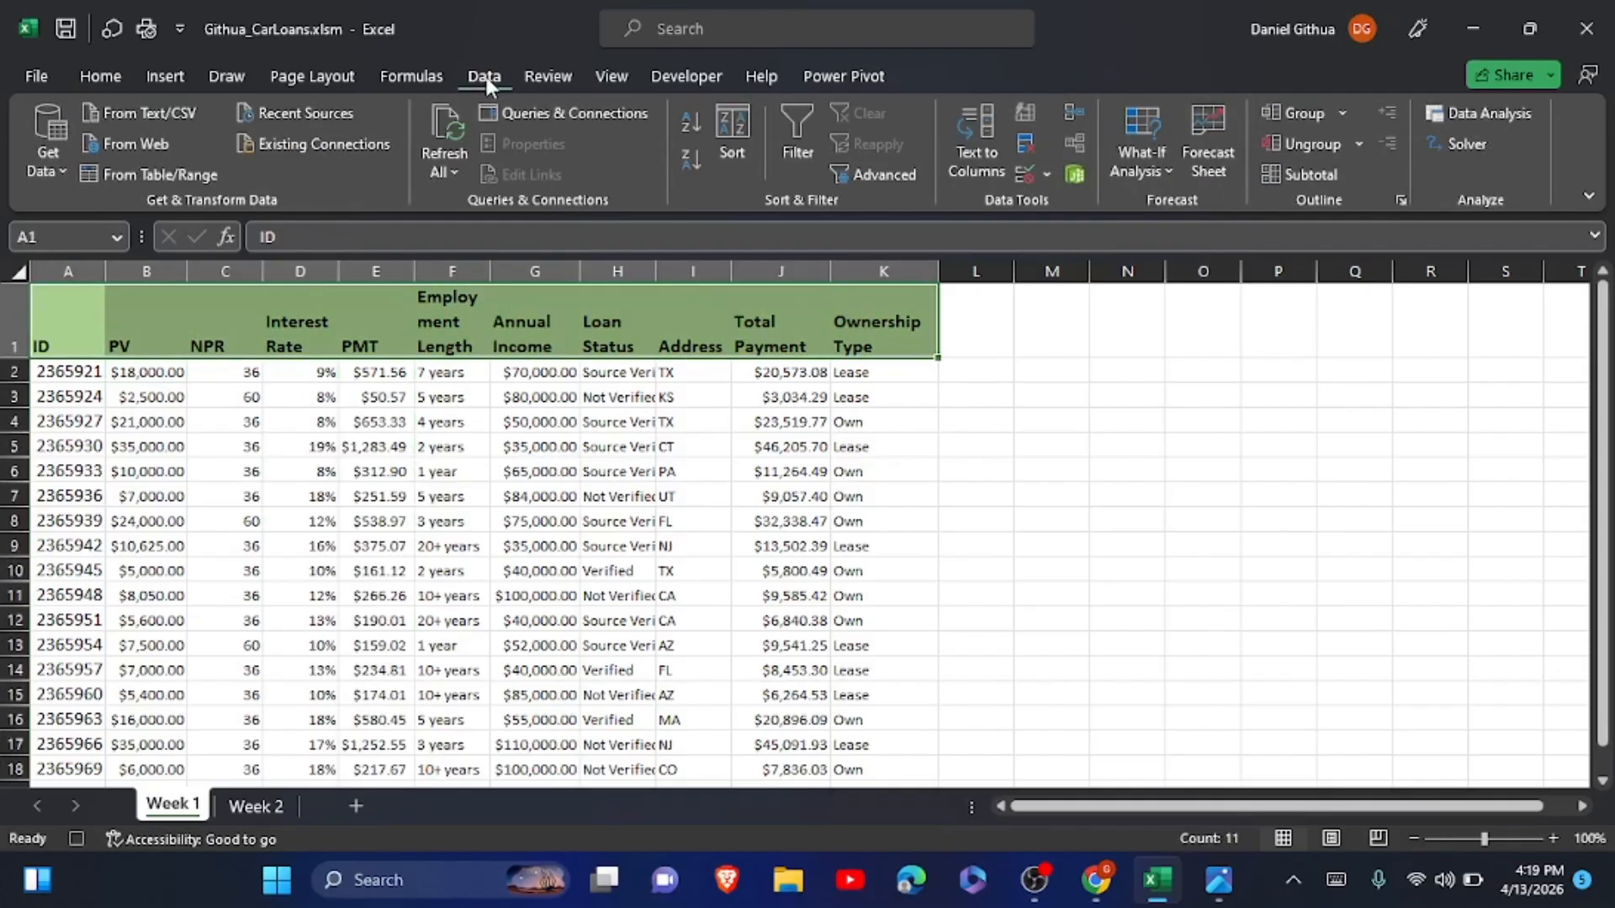
{"action": "left_click", "coordinate": [803, 145]}
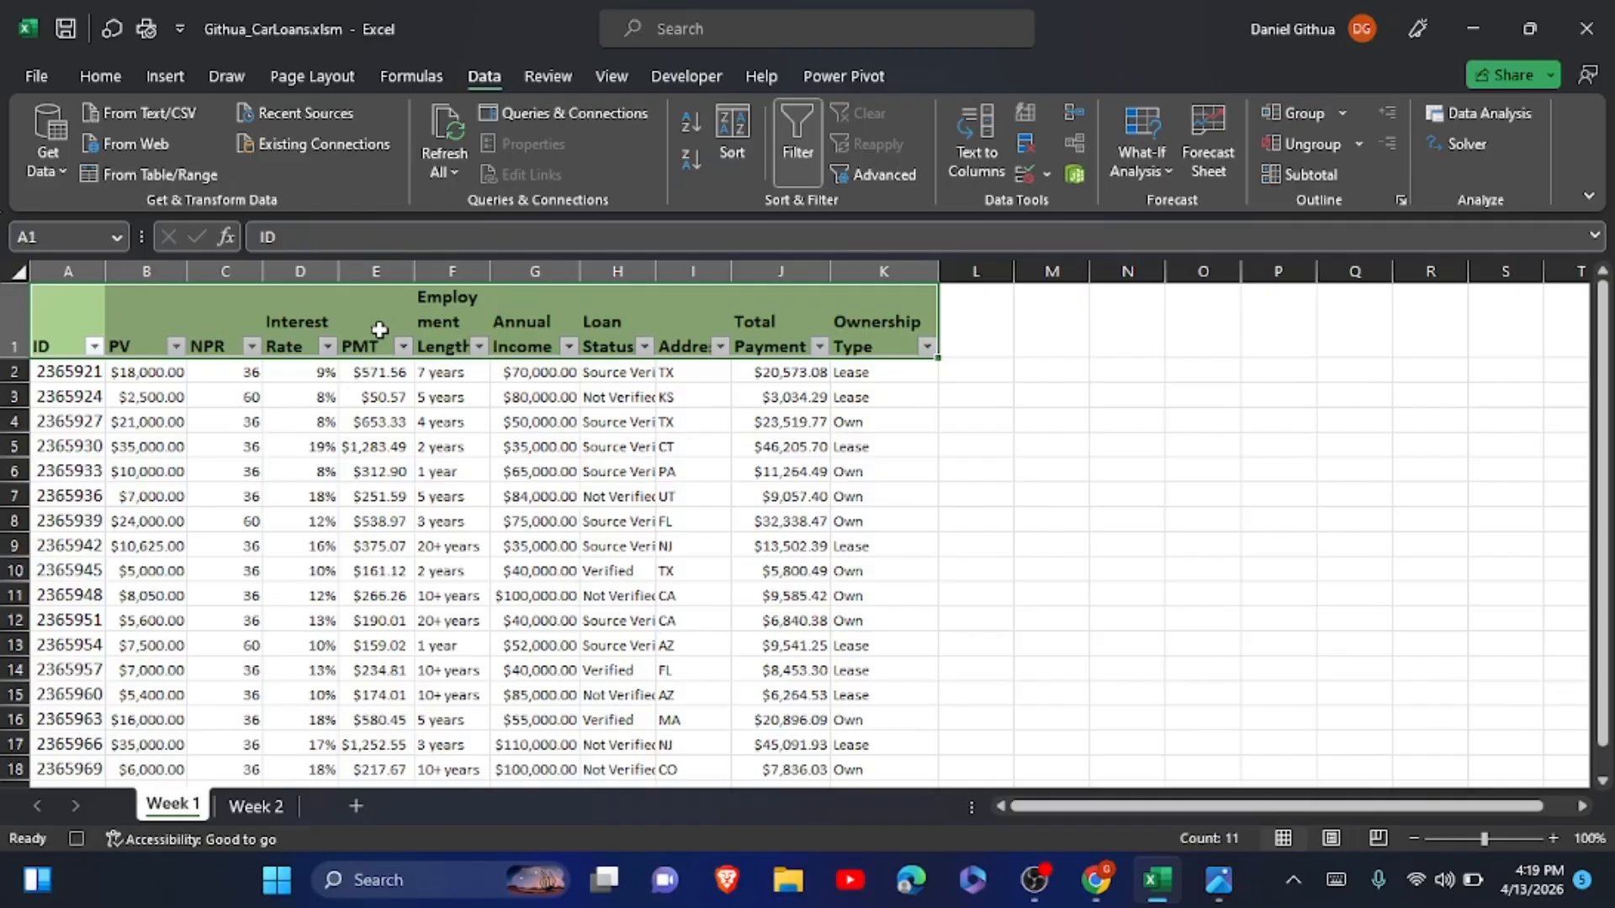
Sort the loan records by PMT from largest to smallest.
{"action": "left_click", "coordinate": [404, 347]}
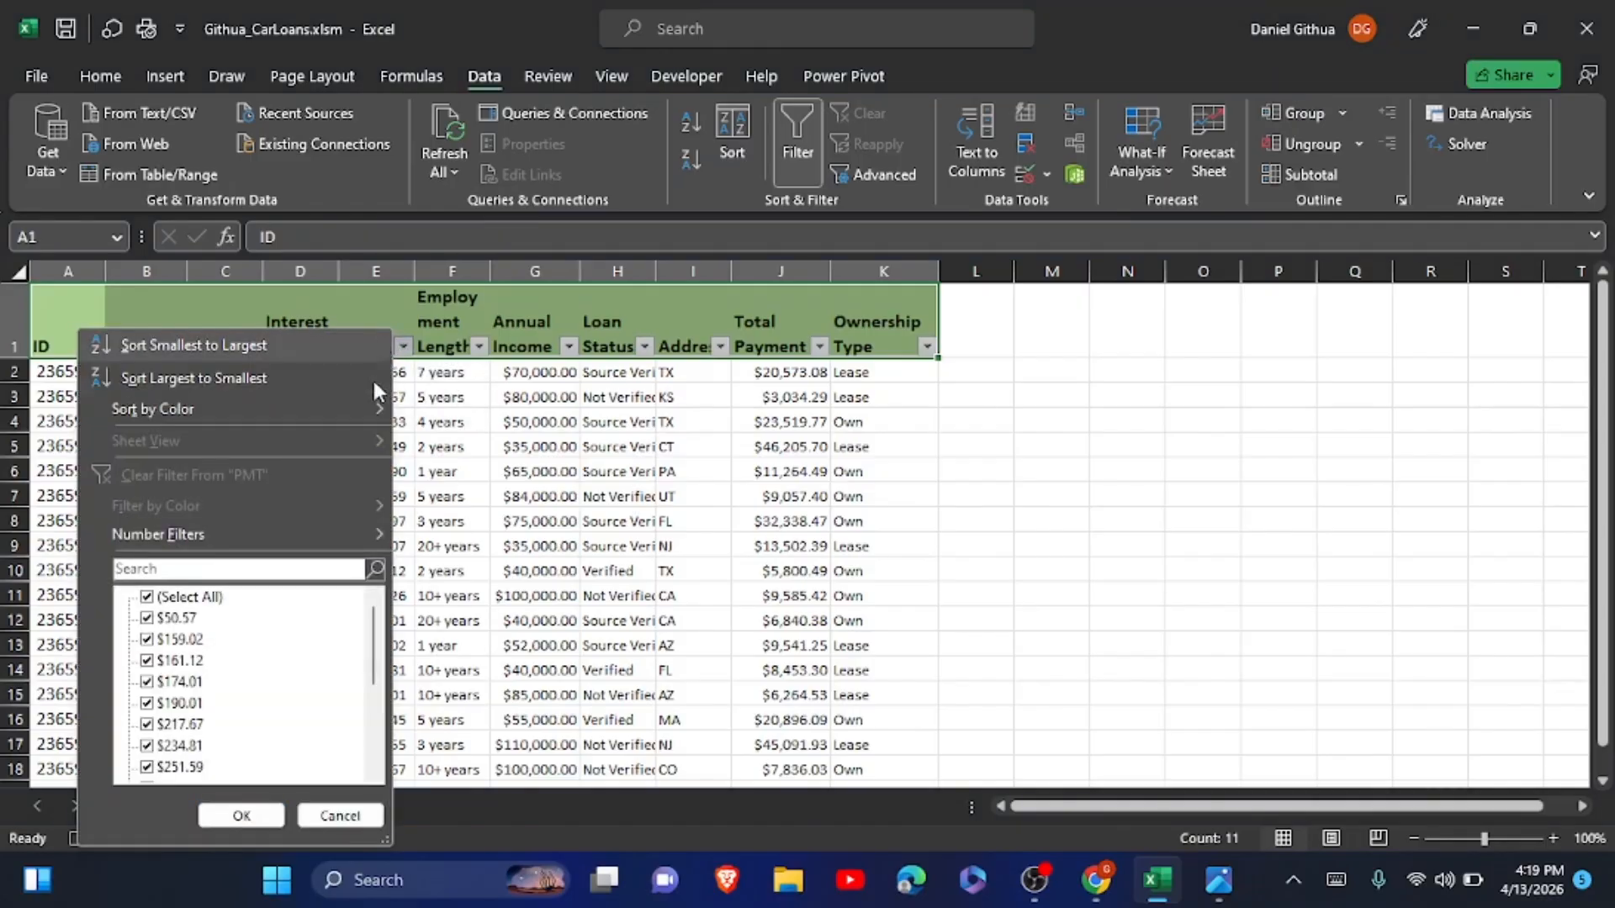
{"action": "left_click", "coordinate": [404, 348]}
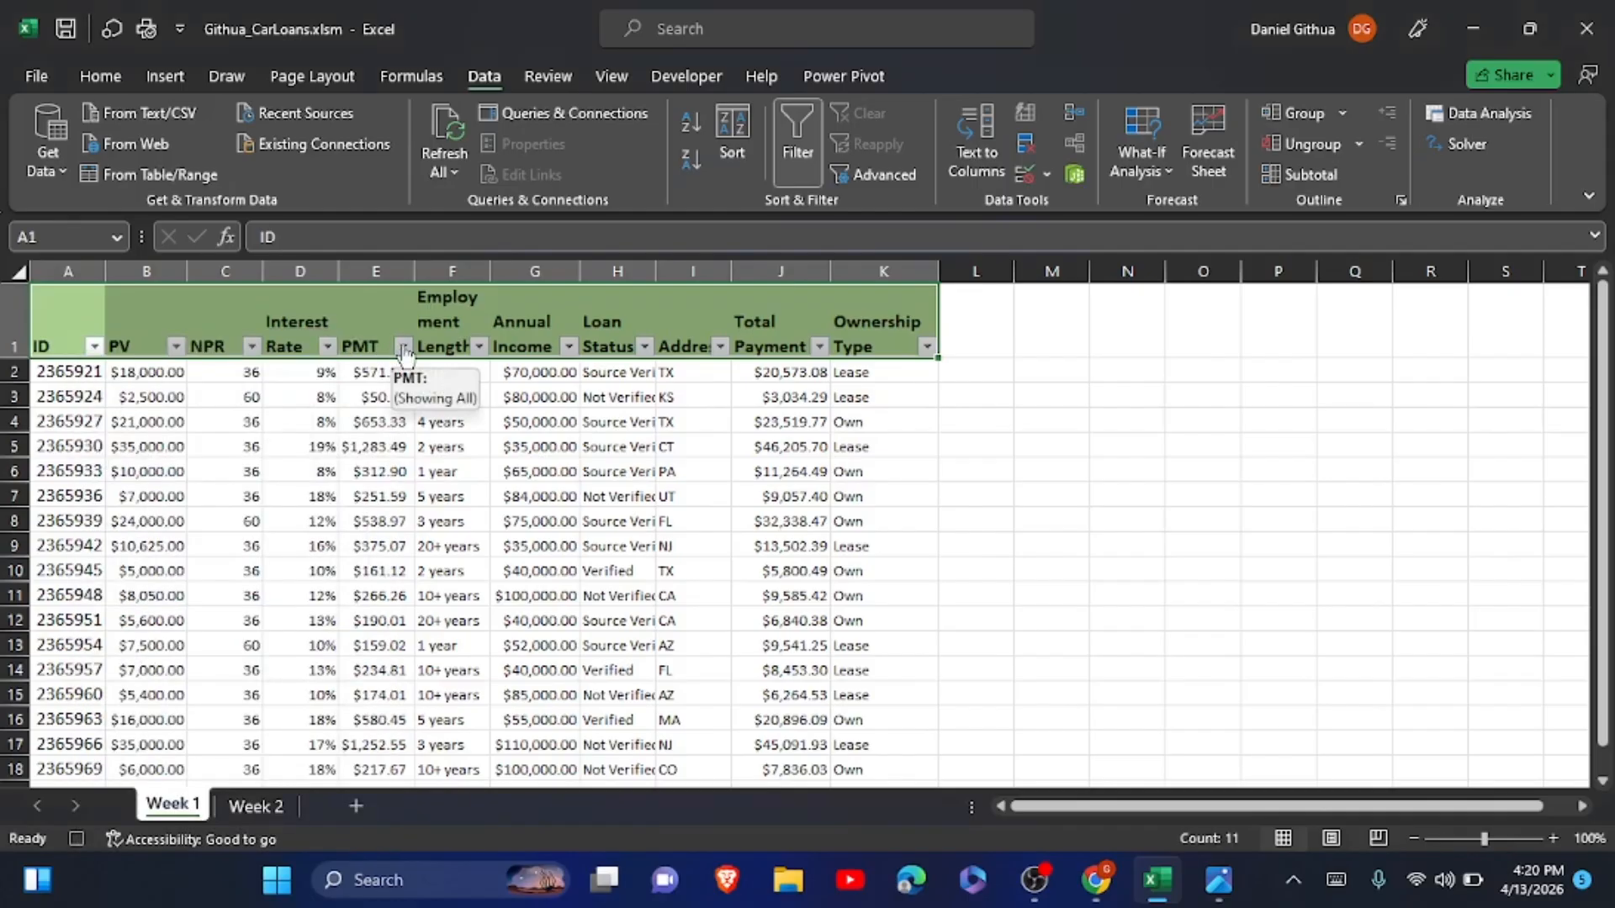
{"action": "left_click", "coordinate": [404, 348]}
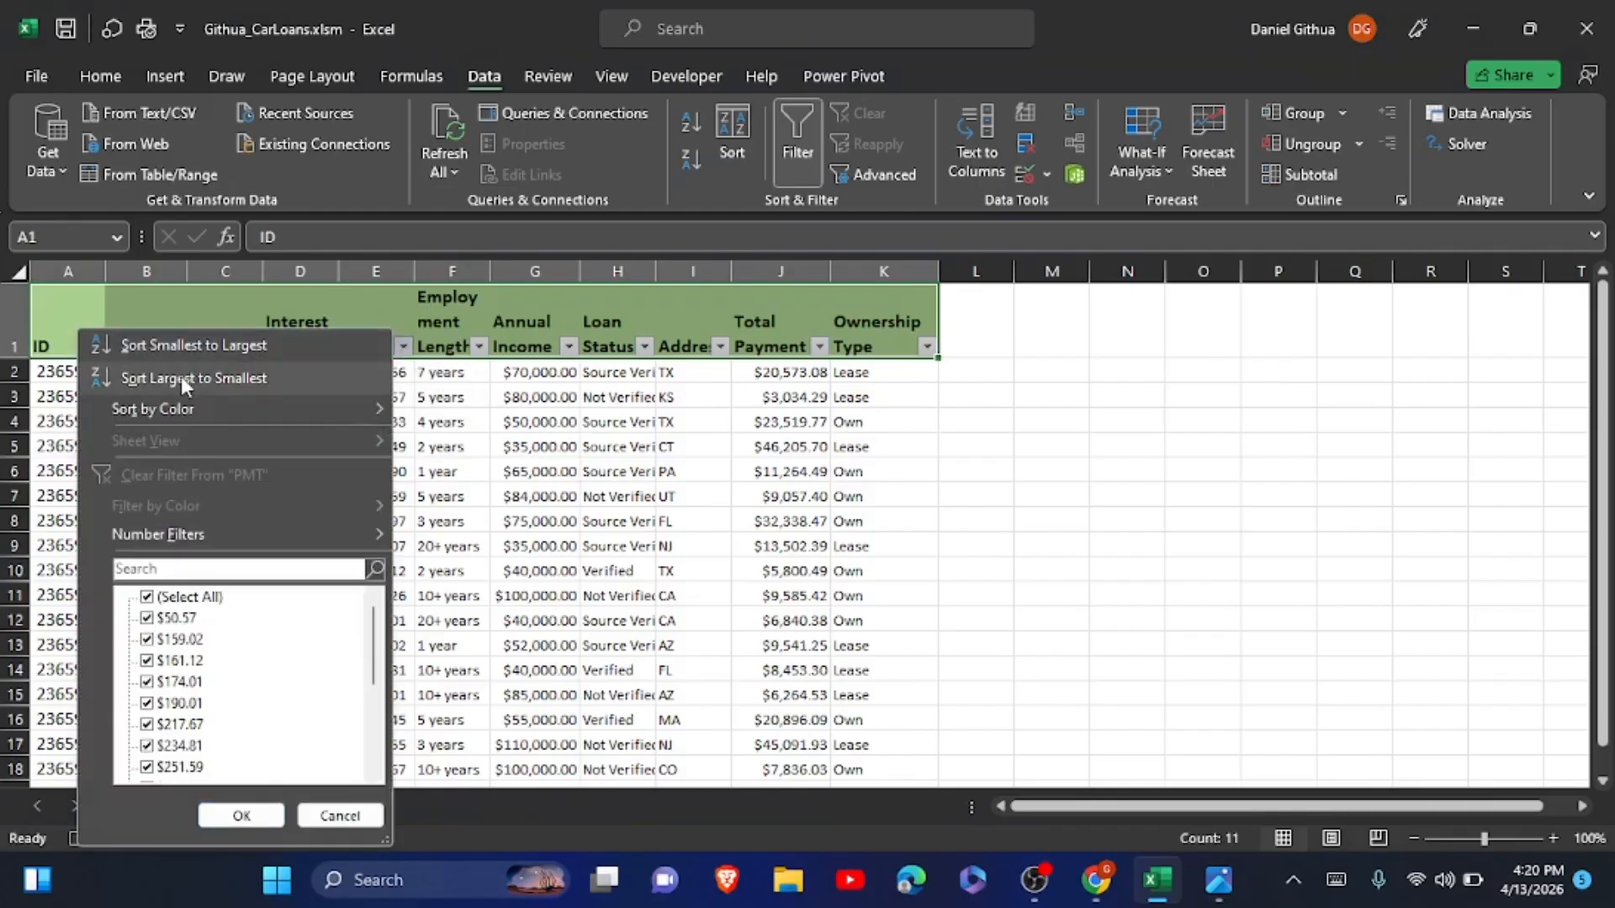
{"action": "left_click", "coordinate": [181, 378]}
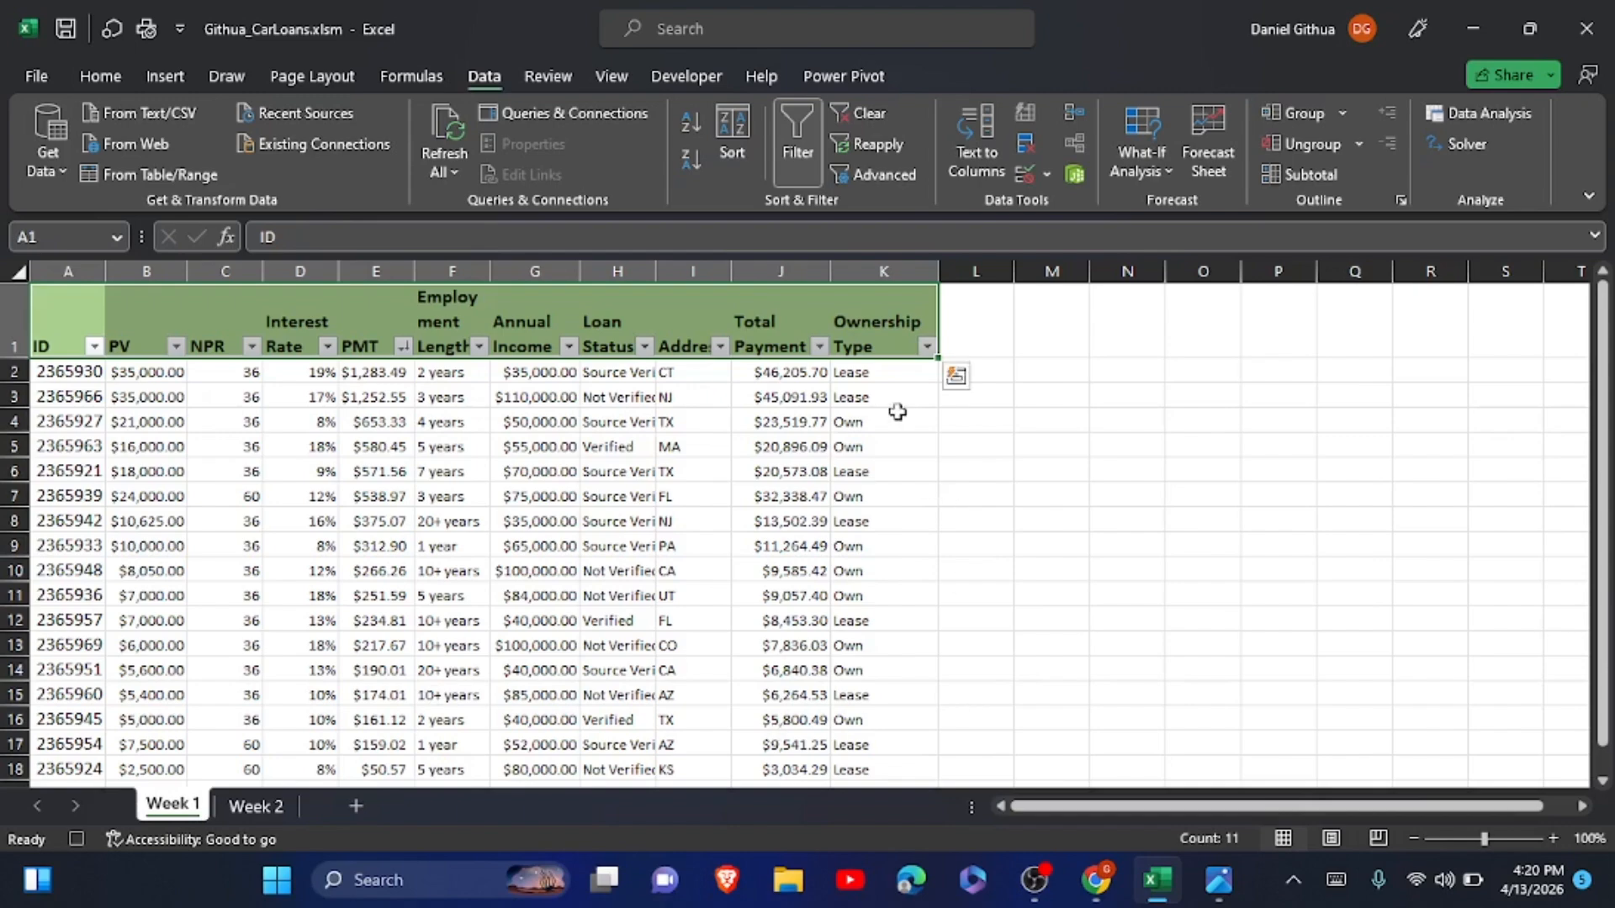
Add a conditional formatting rule to K2:K18 that marks text containing Lease with Light Red Fill with Dark Red Text.
{"action": "left_click_drag", "start_coordinate": [904, 372], "coordinate": [894, 698]}
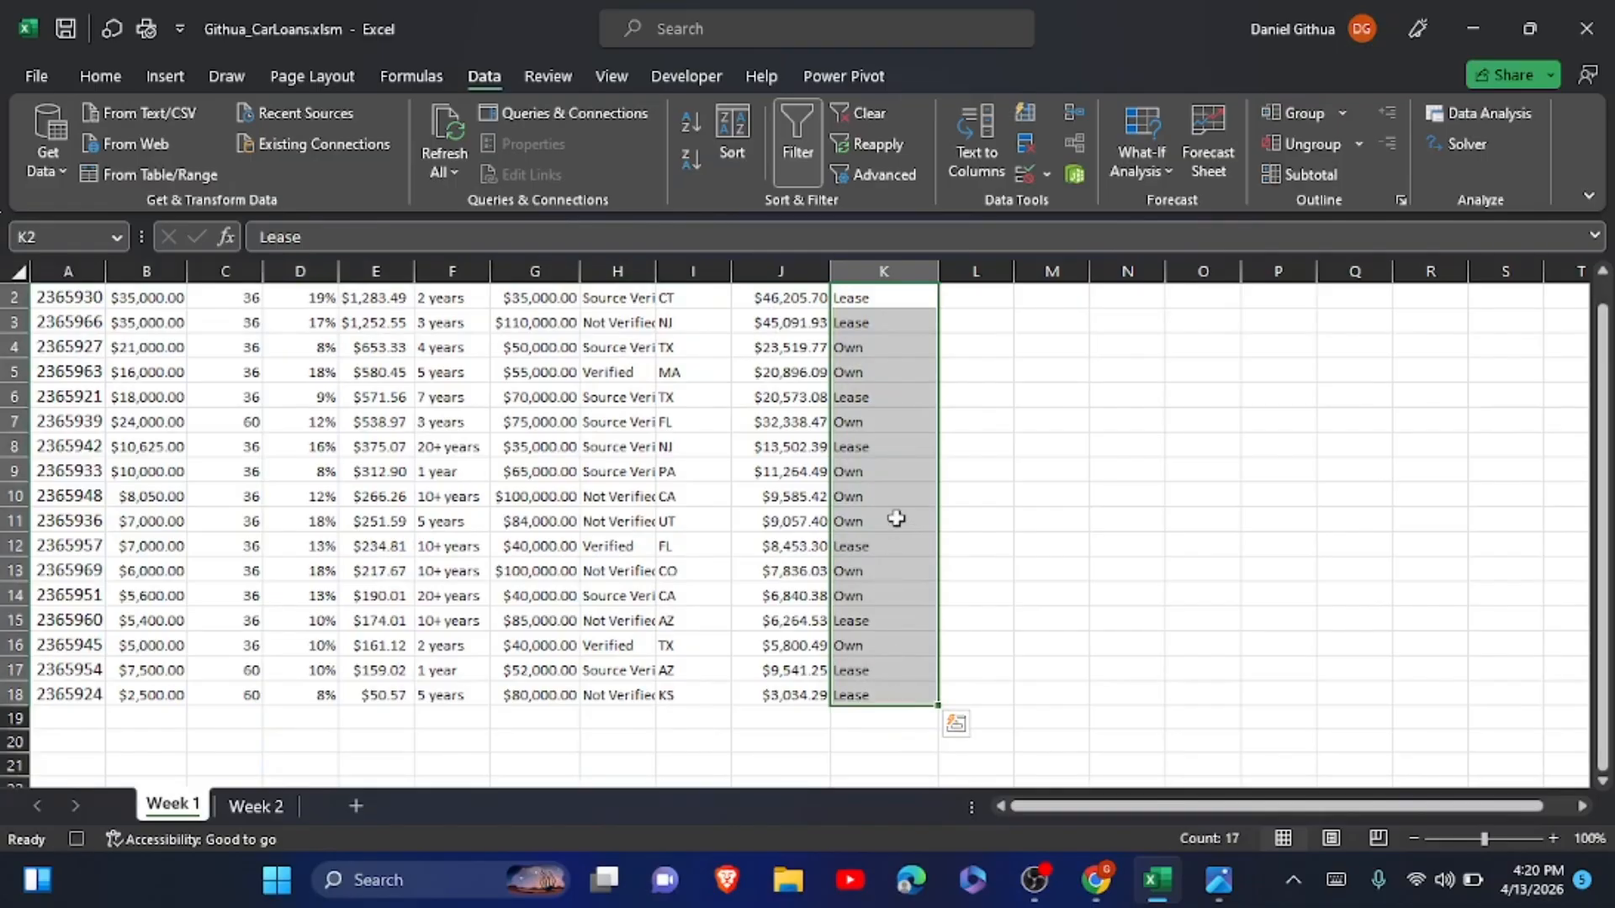
{"action": "left_click", "coordinate": [105, 77]}
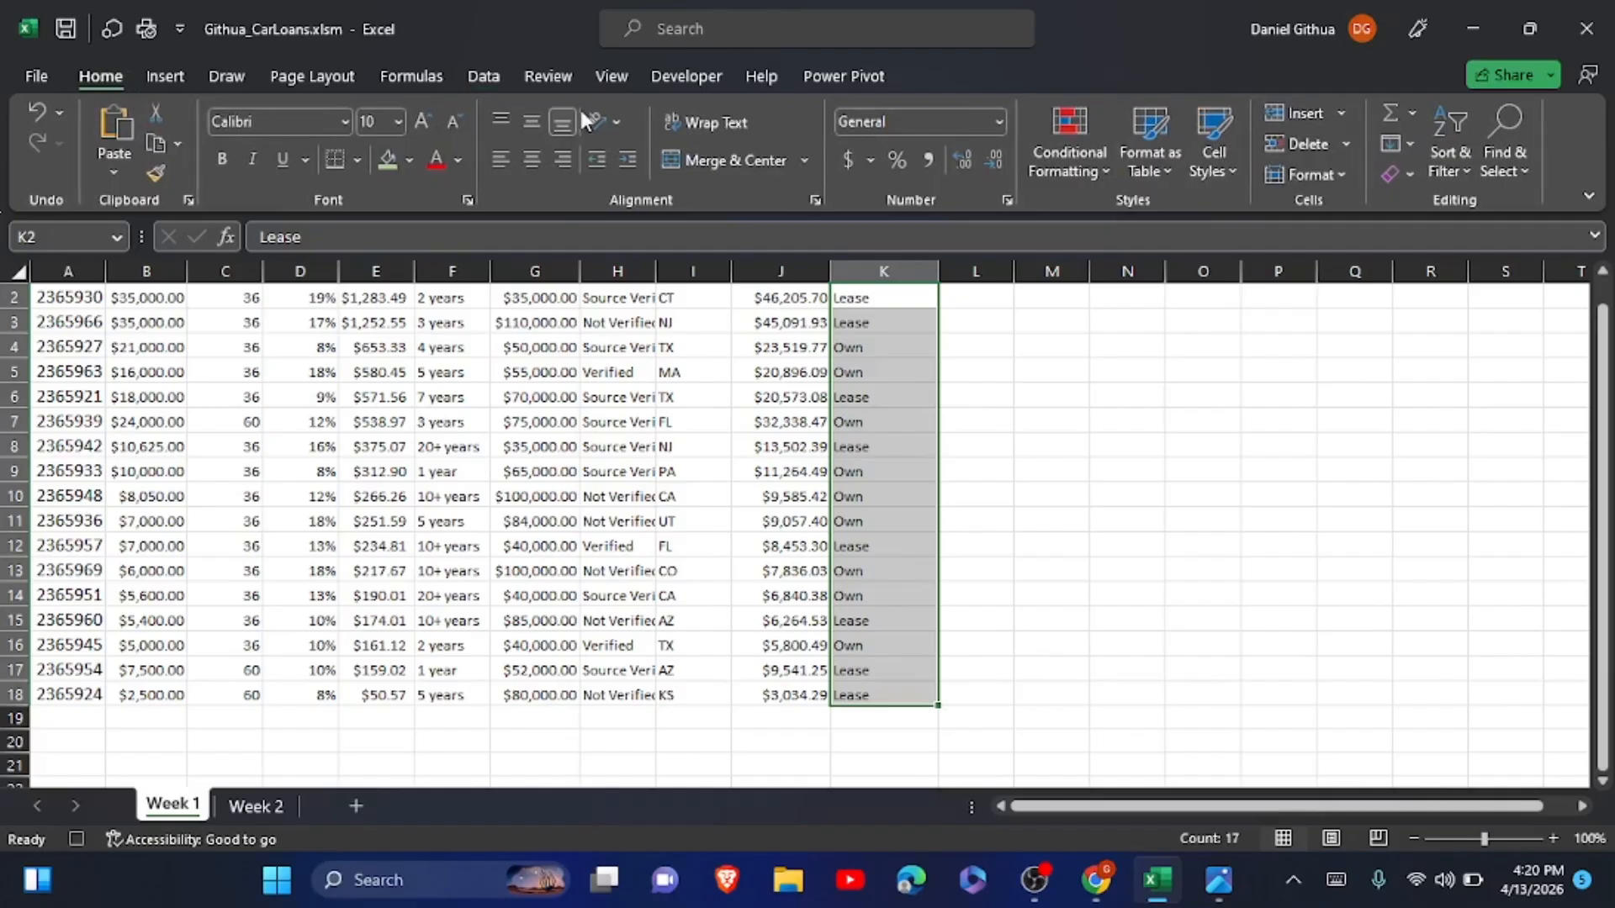
{"action": "left_click", "coordinate": [1072, 165]}
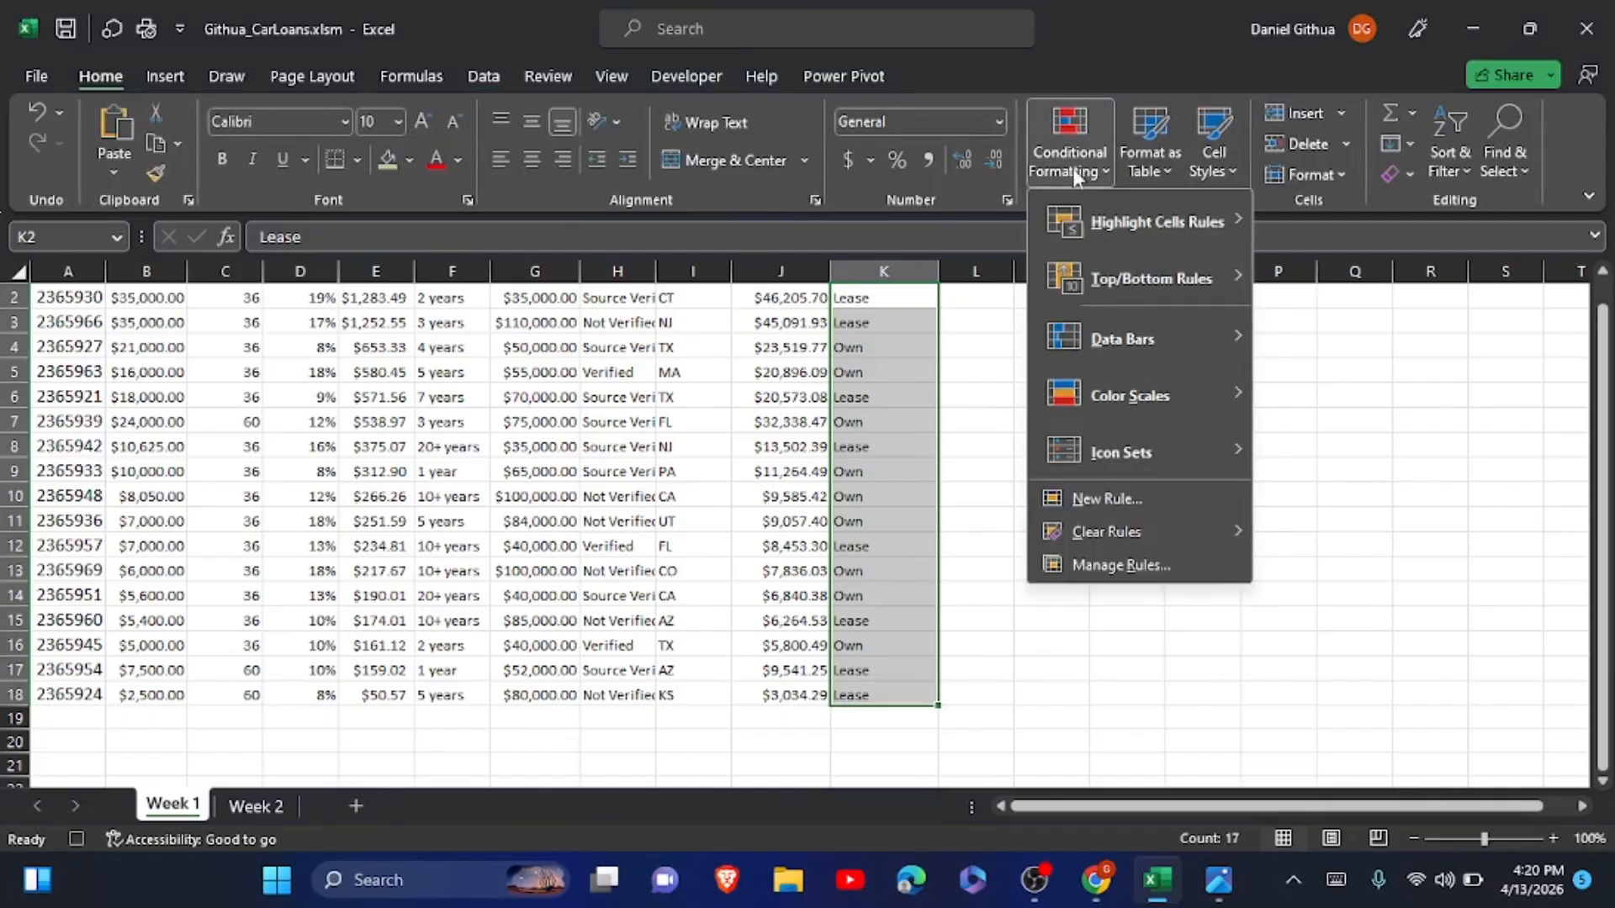
{"action": "mouse_move", "coordinate": [1103, 217]}
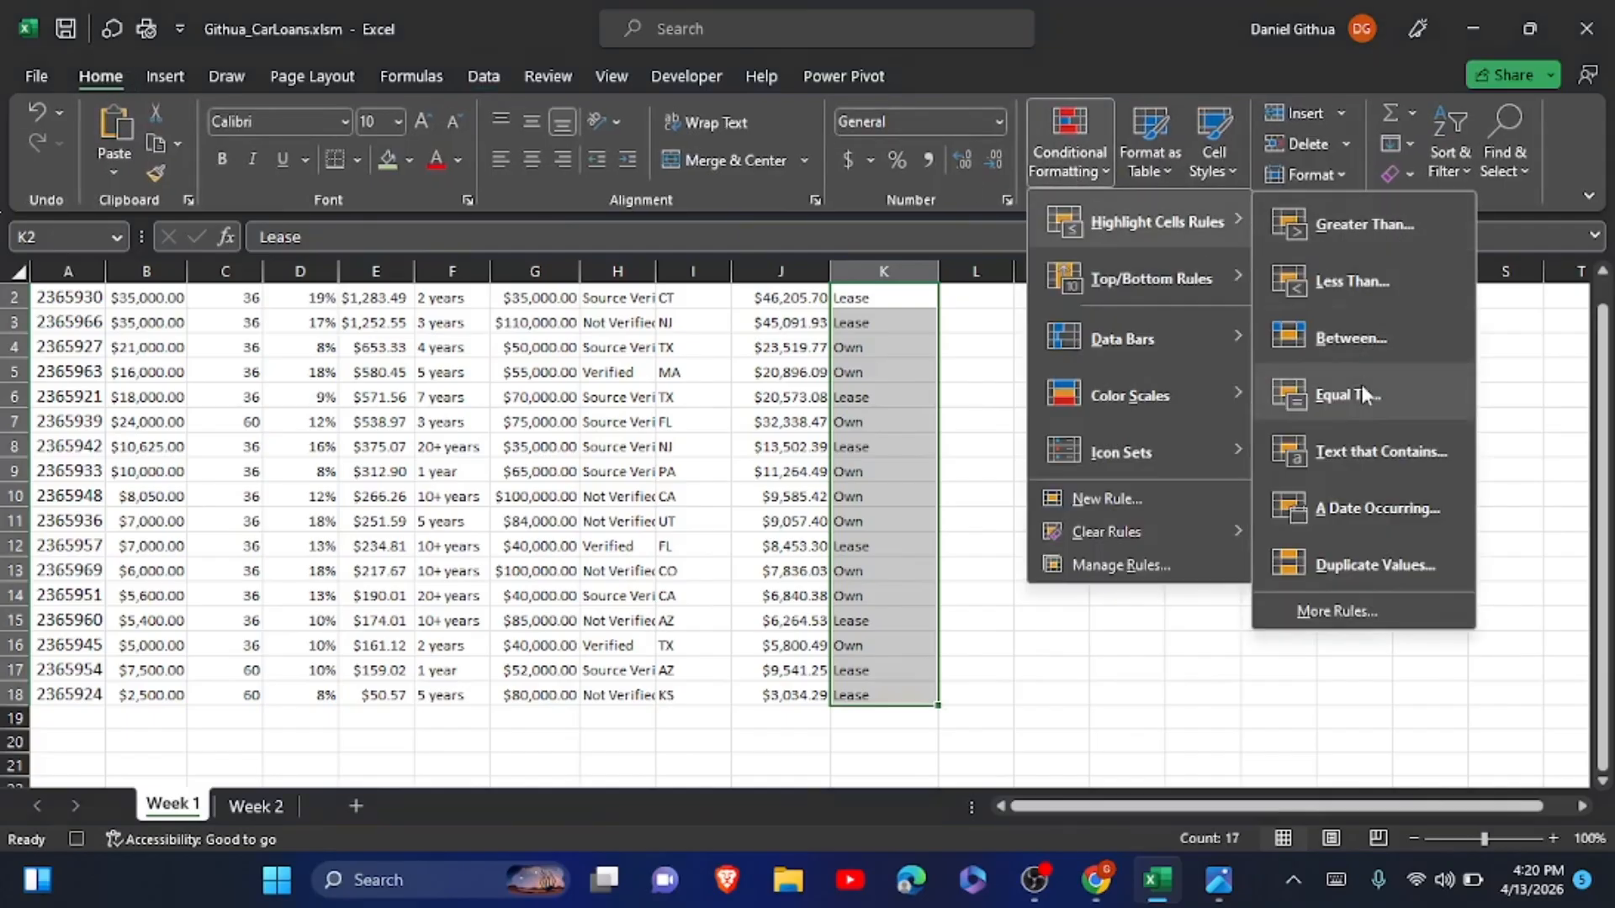
{"action": "left_click", "coordinate": [1340, 452]}
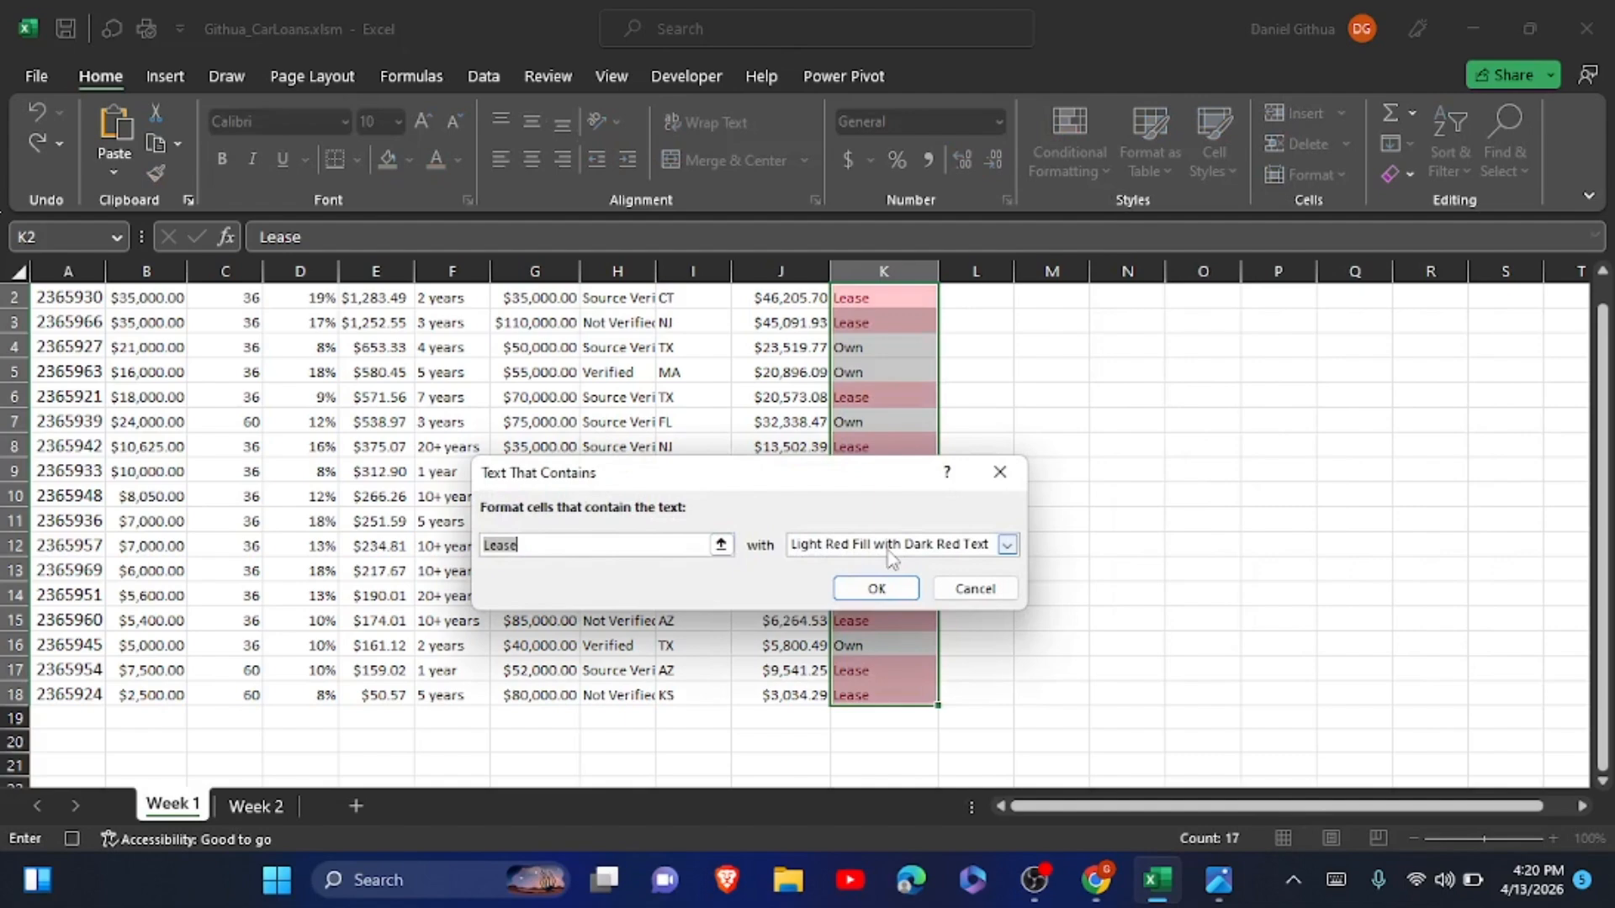
{"action": "left_click", "coordinate": [877, 589]}
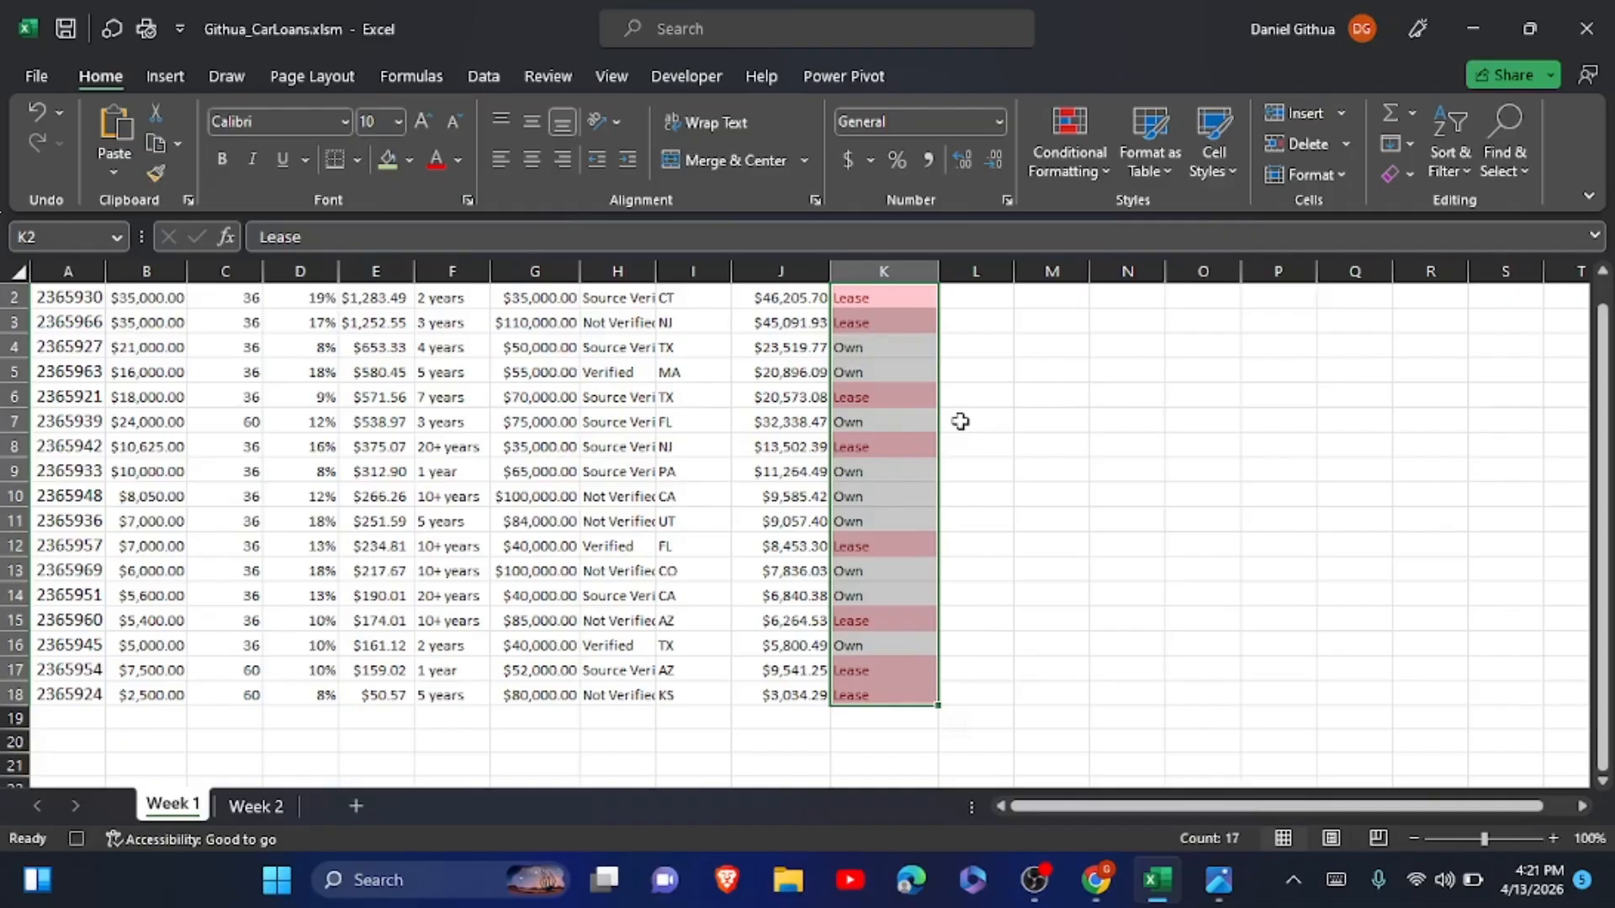
AutoFit the column widths across the whole Week 1 loan table, and stop recording the macro.
{"action": "left_click", "coordinate": [557, 447]}
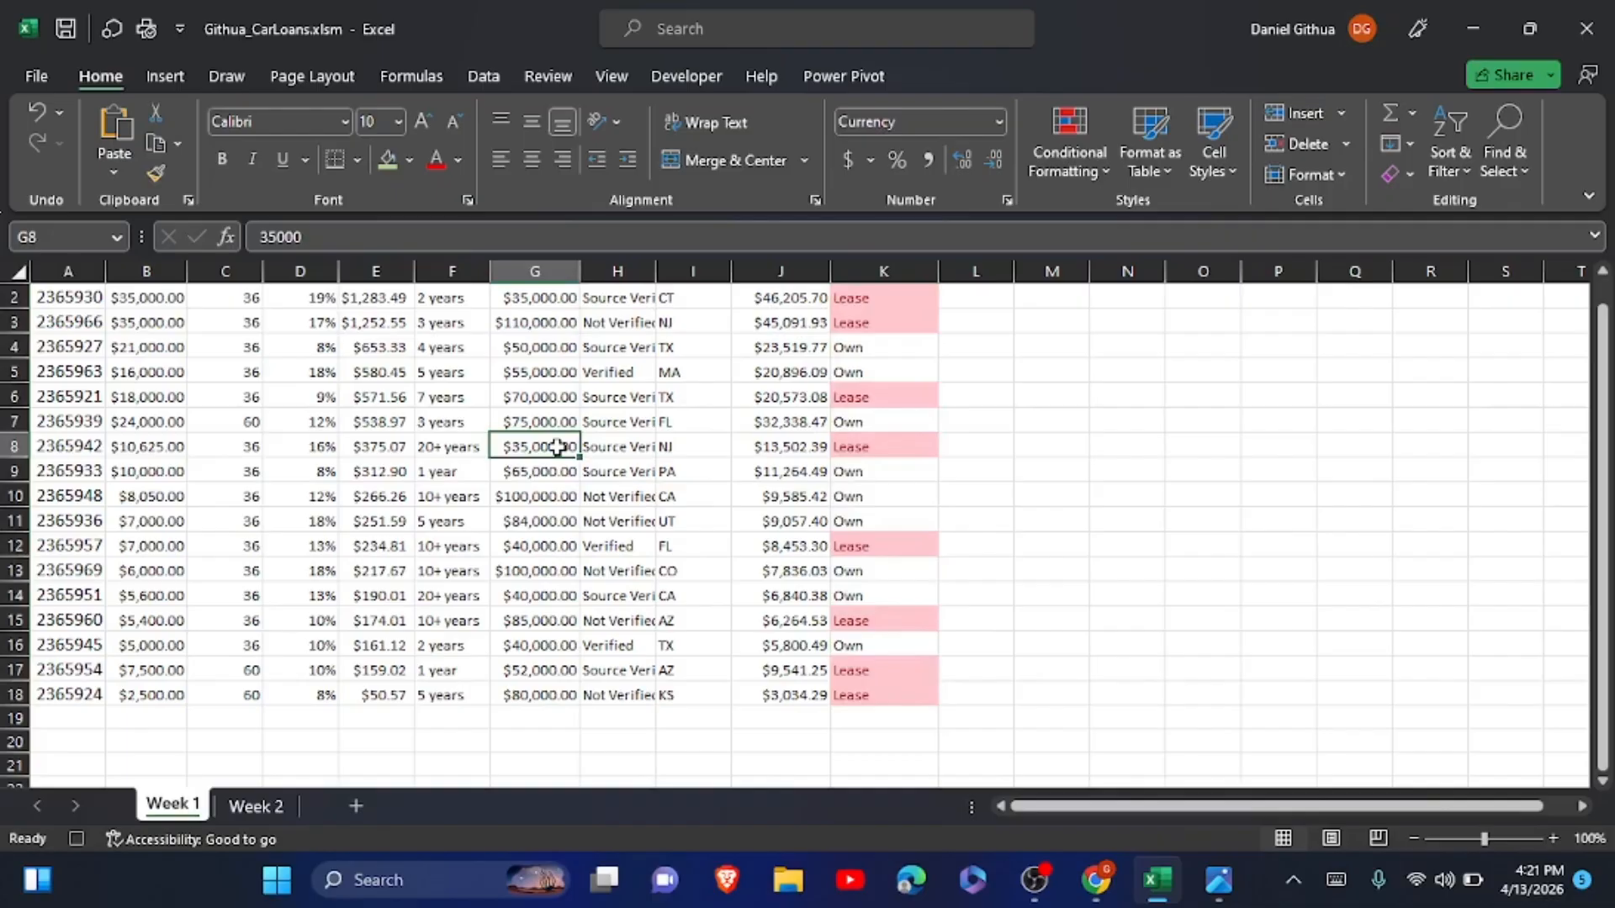
{"action": "key", "text": "ctrl+a"}
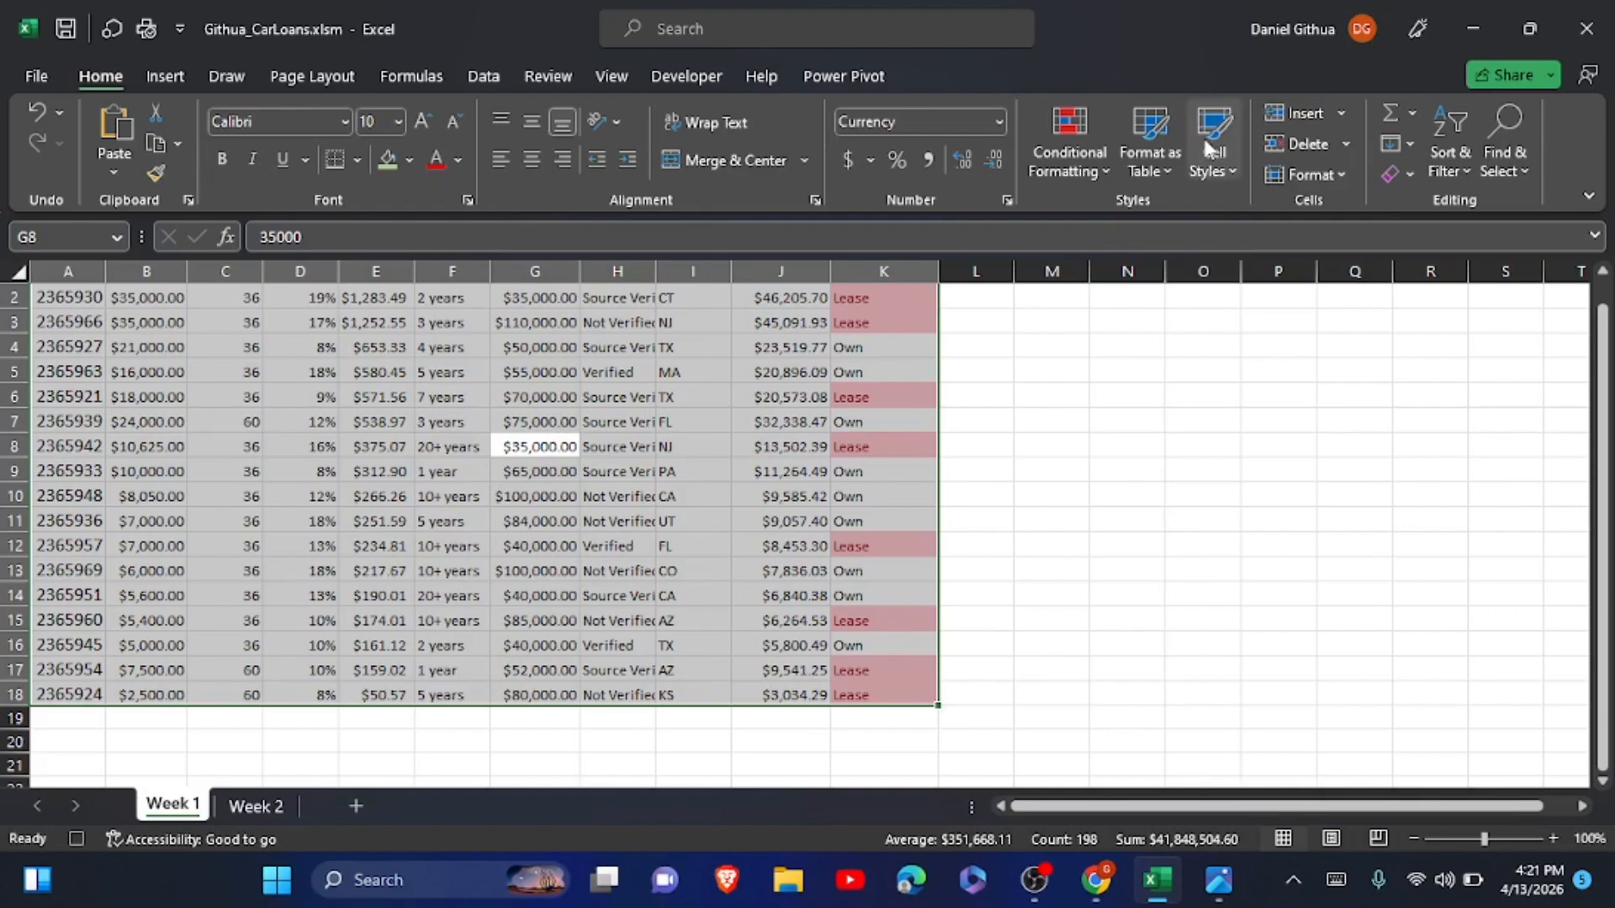
{"action": "left_click", "coordinate": [1350, 169]}
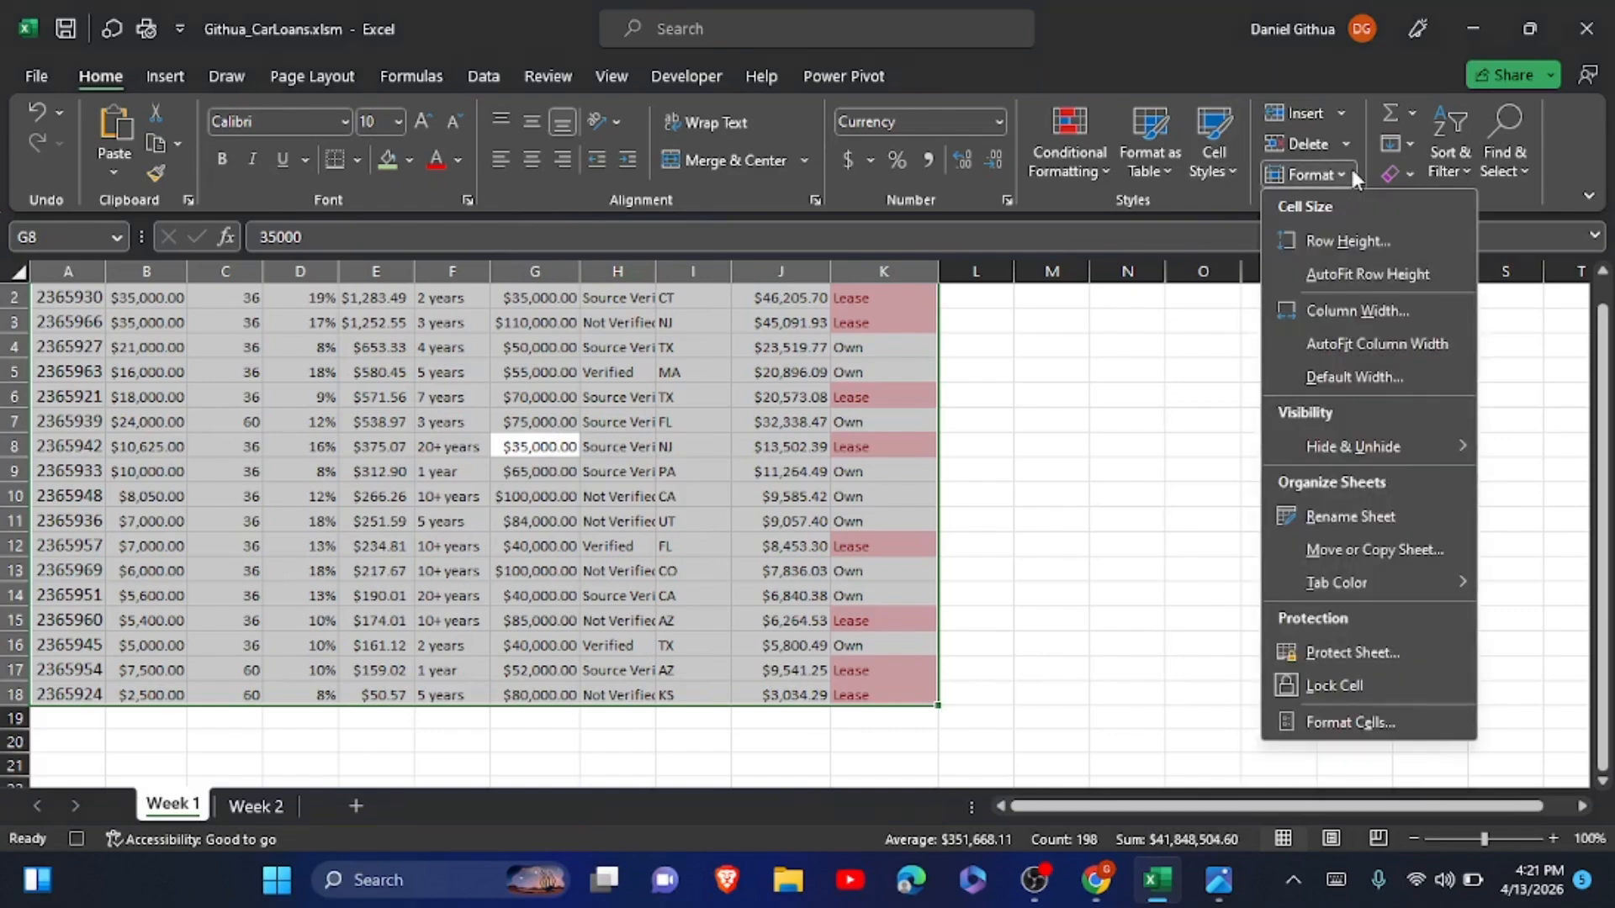
{"action": "left_click", "coordinate": [1361, 345]}
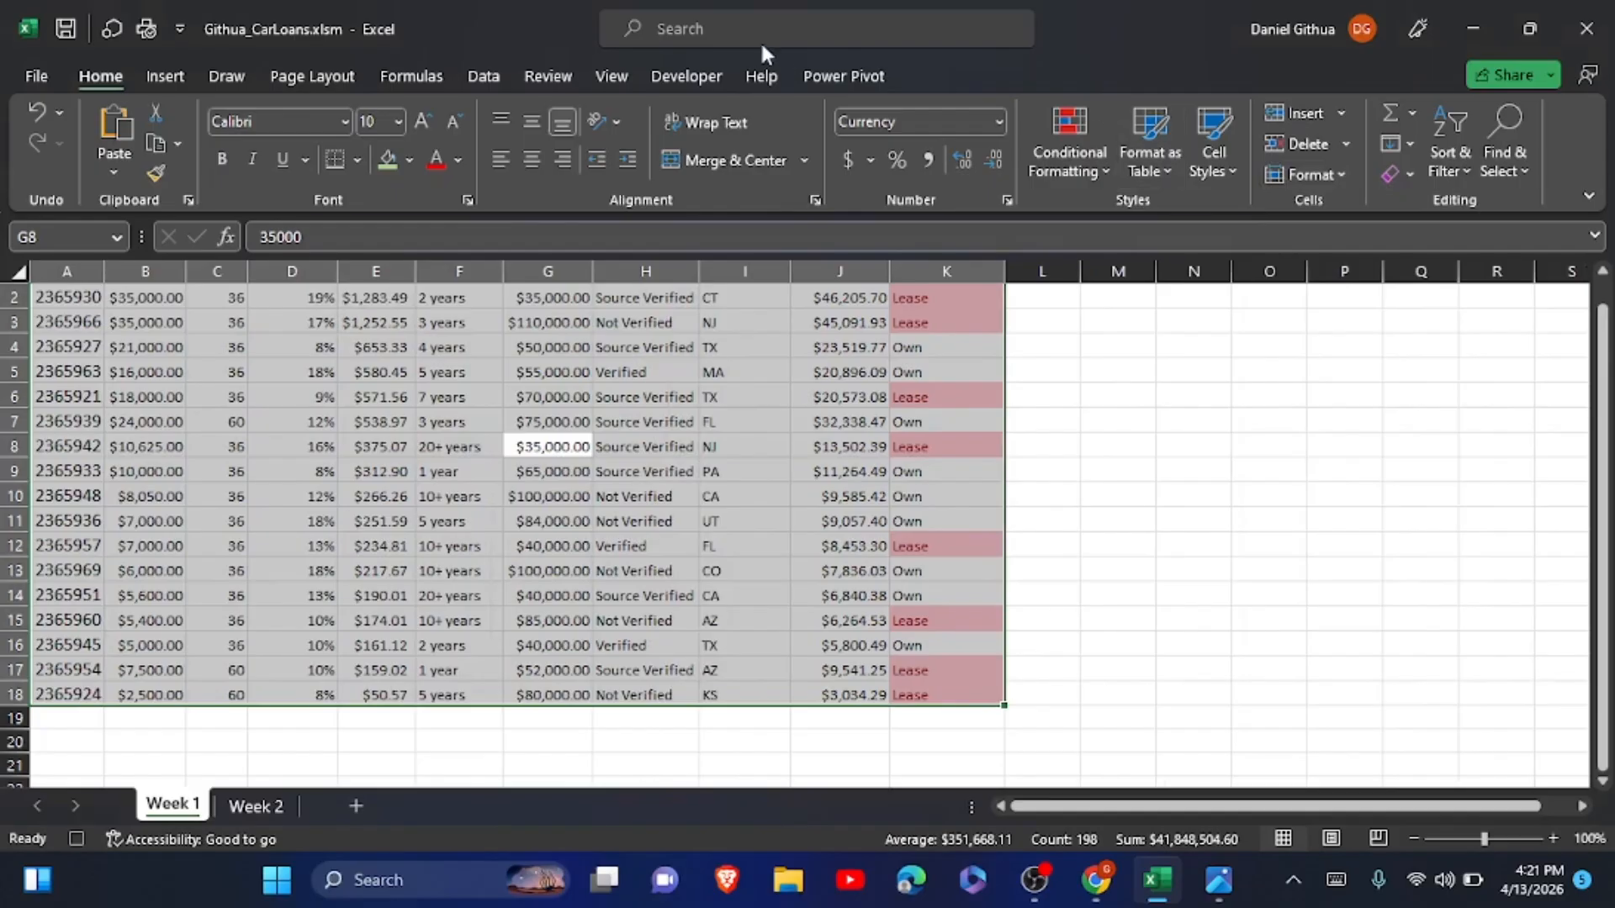
{"action": "left_click", "coordinate": [666, 77]}
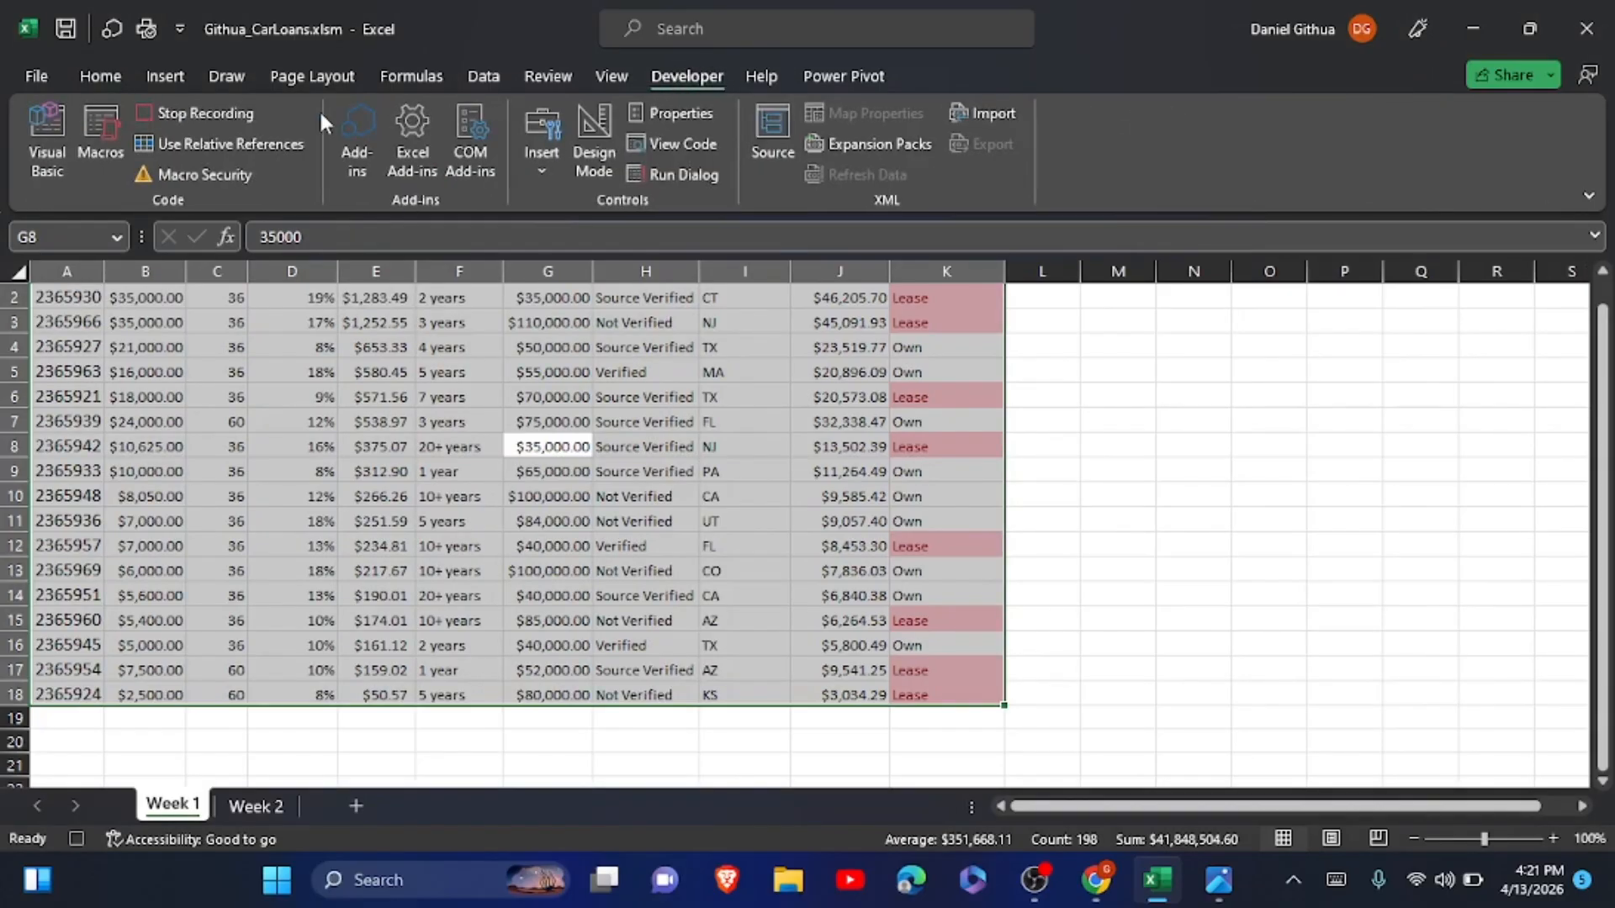
{"action": "left_click", "coordinate": [199, 109]}
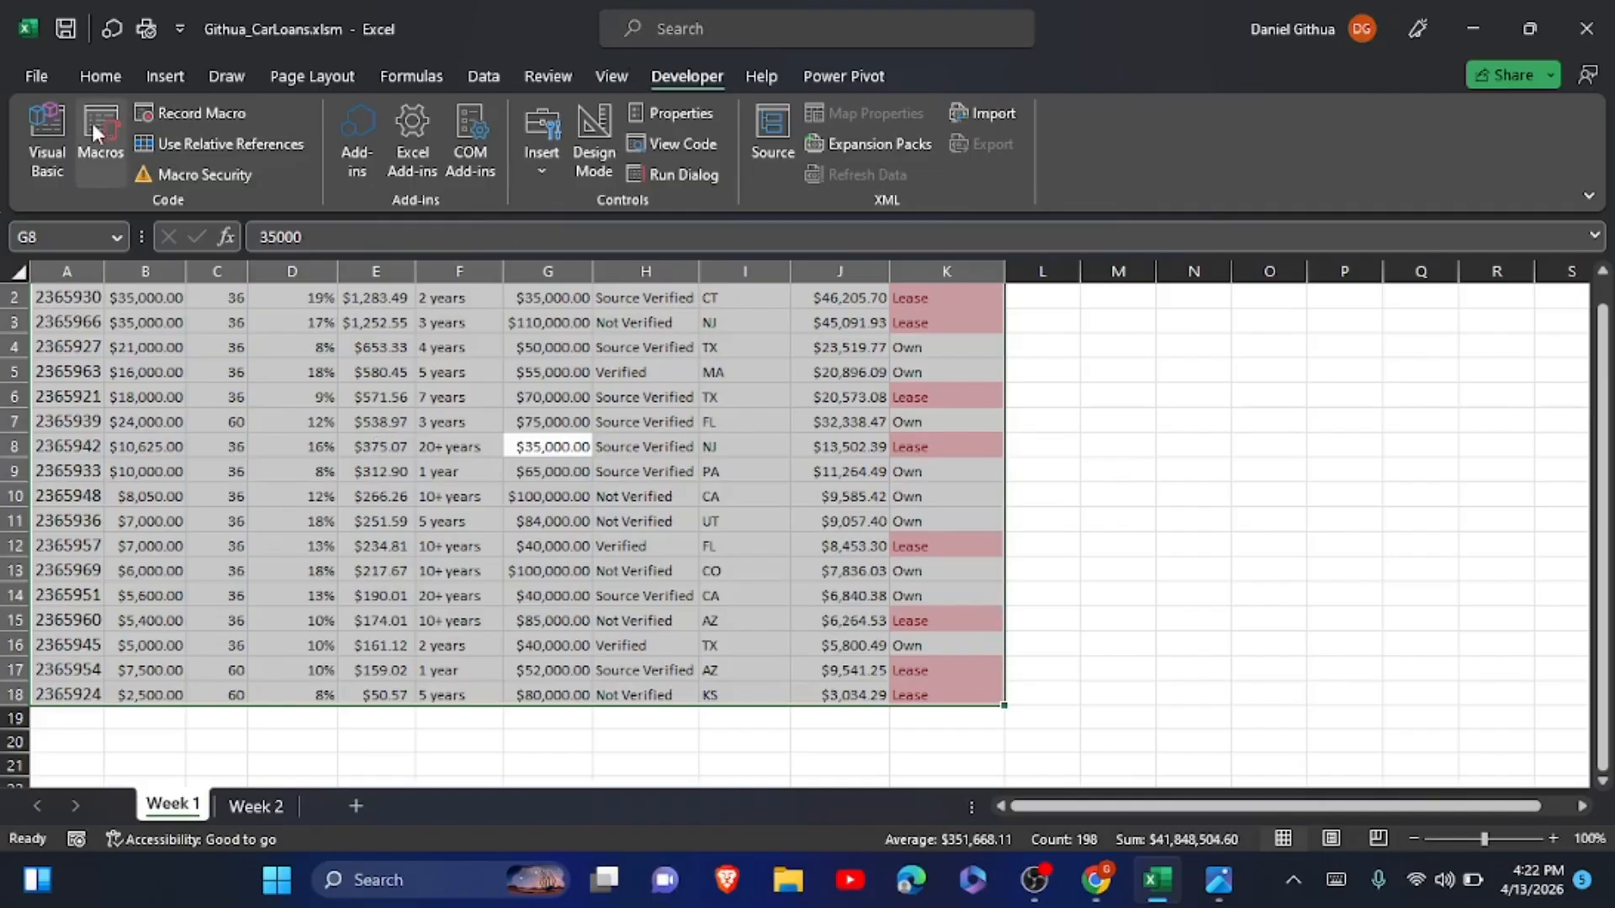
Open the code of Module1 in the Visual Basic editor and go to the AutoFilter sort statements.
{"action": "left_click", "coordinate": [32, 169]}
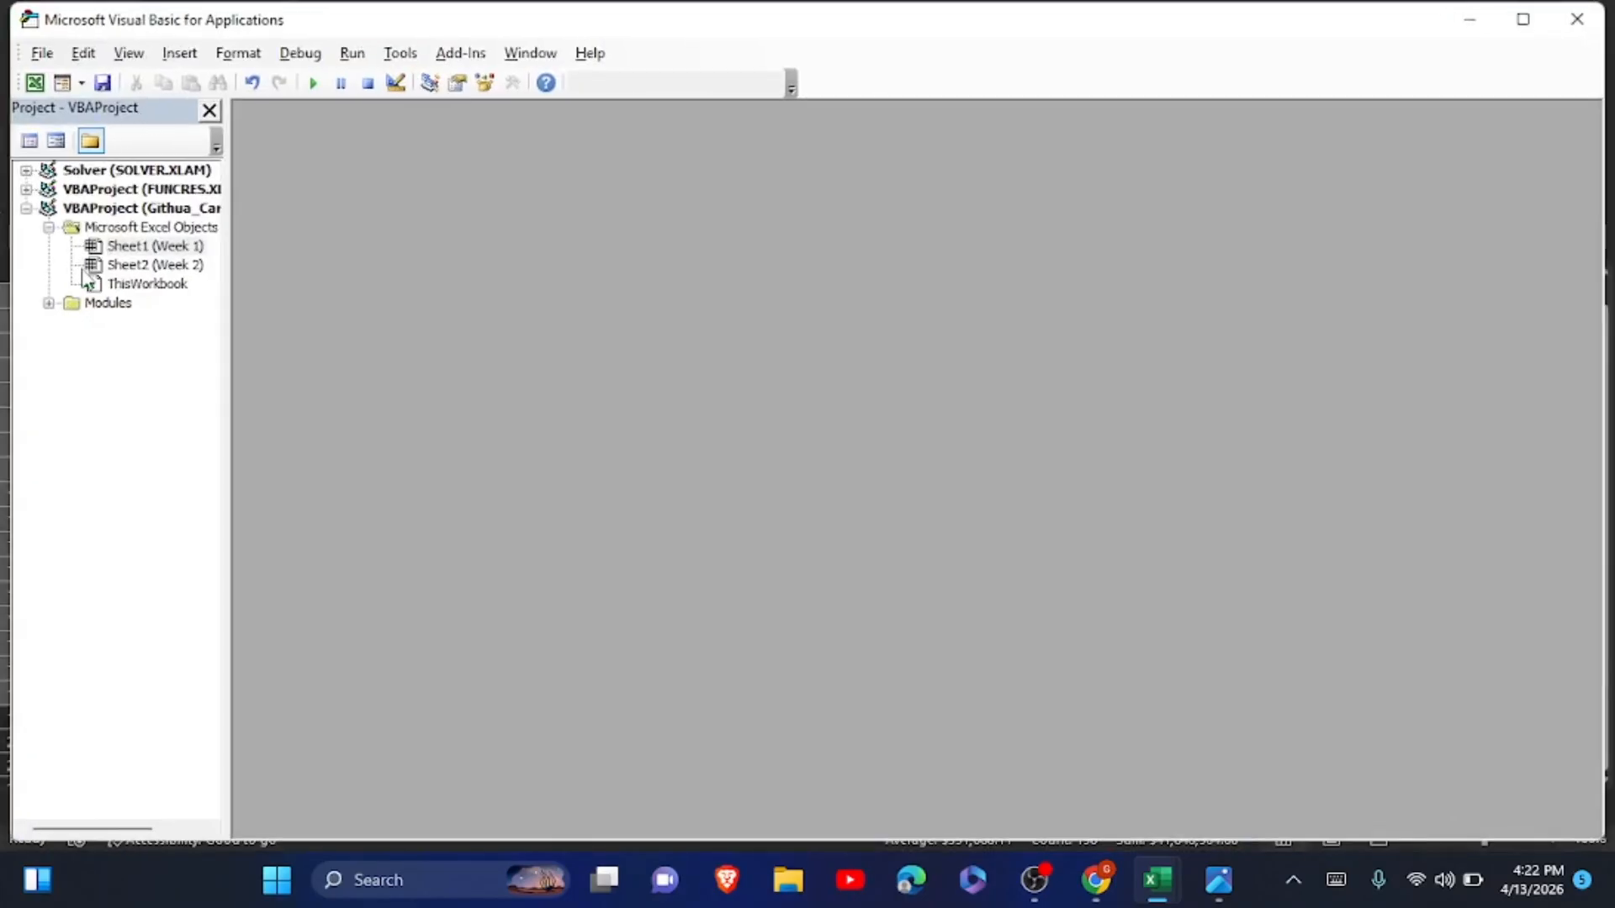
{"action": "left_click", "coordinate": [49, 303]}
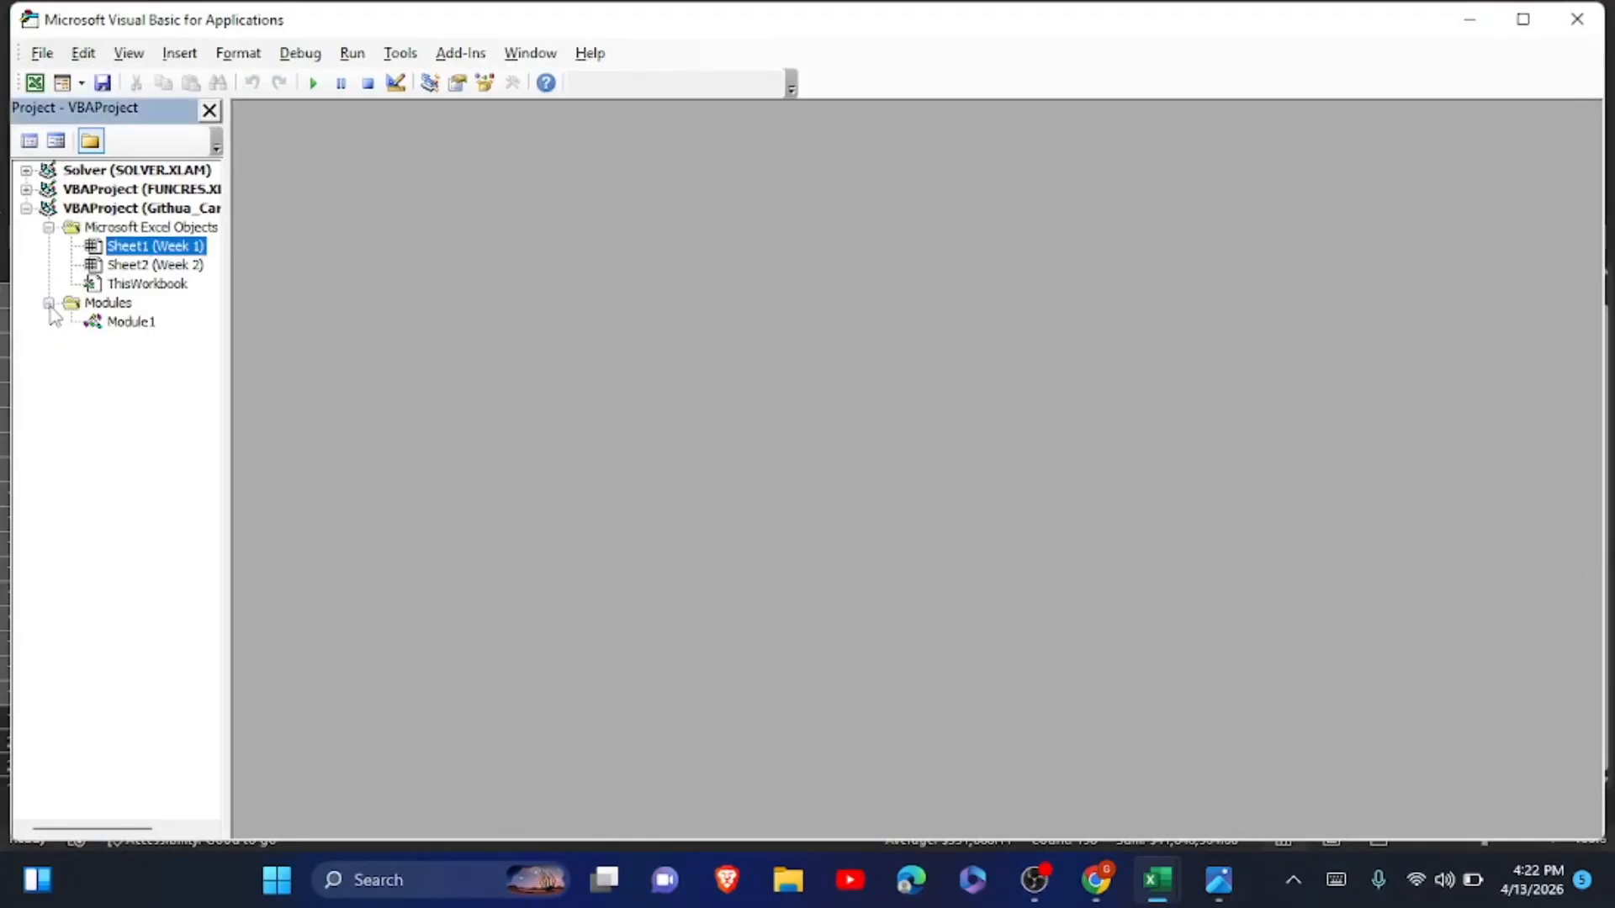
{"action": "double_click", "coordinate": [124, 324]}
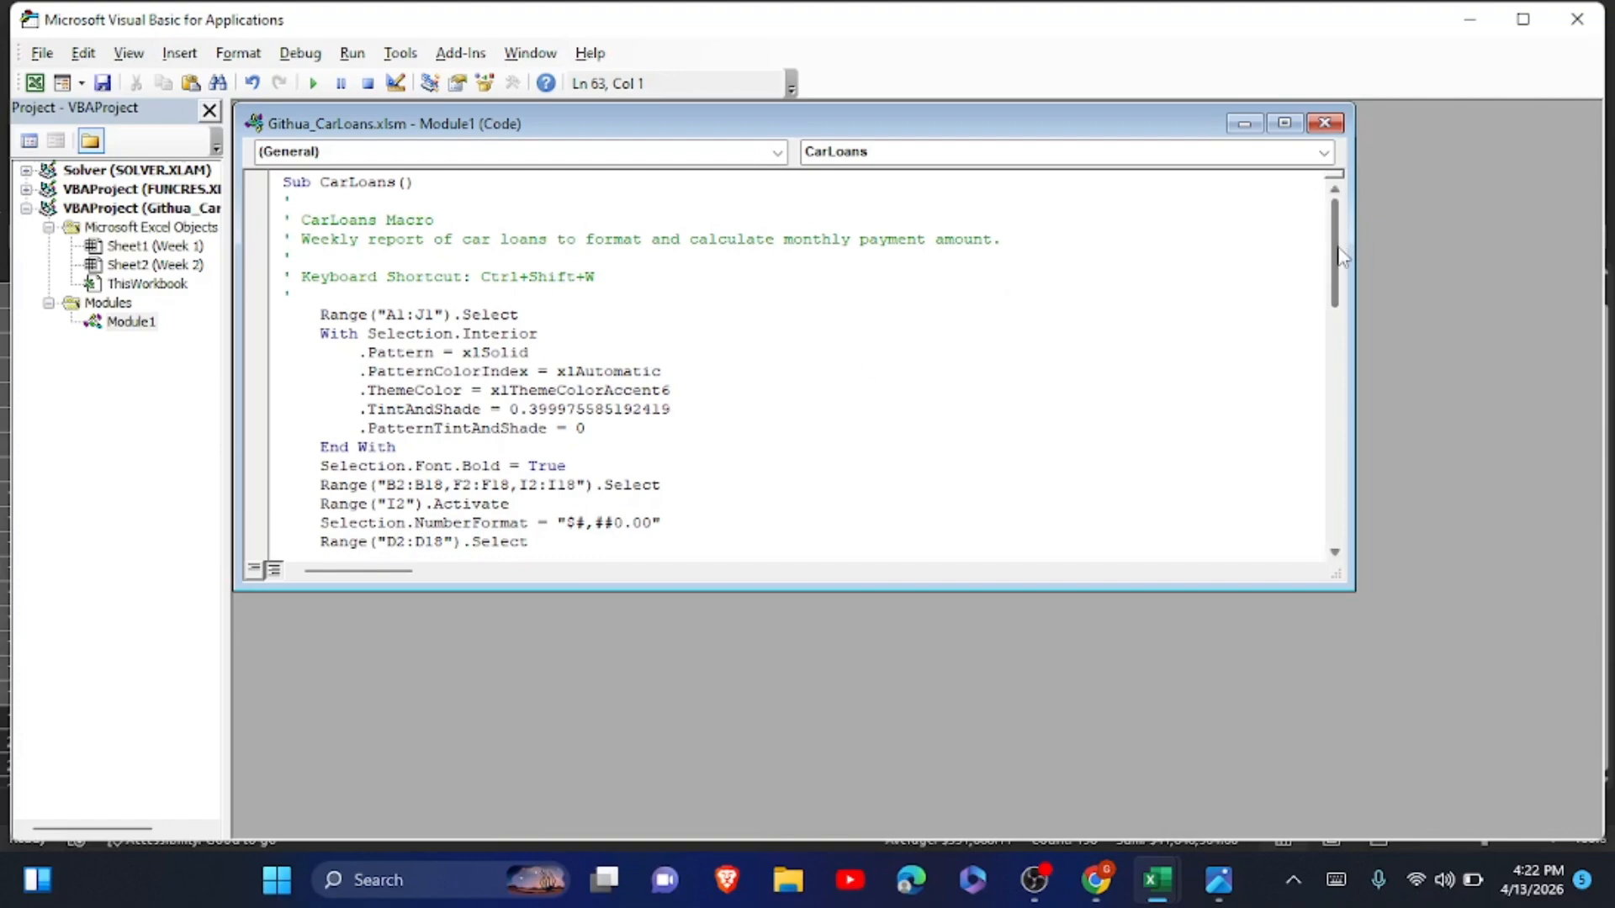
{"action": "scroll", "coordinate": [1341, 256], "scroll_direction": "down", "scroll_amount": 15}
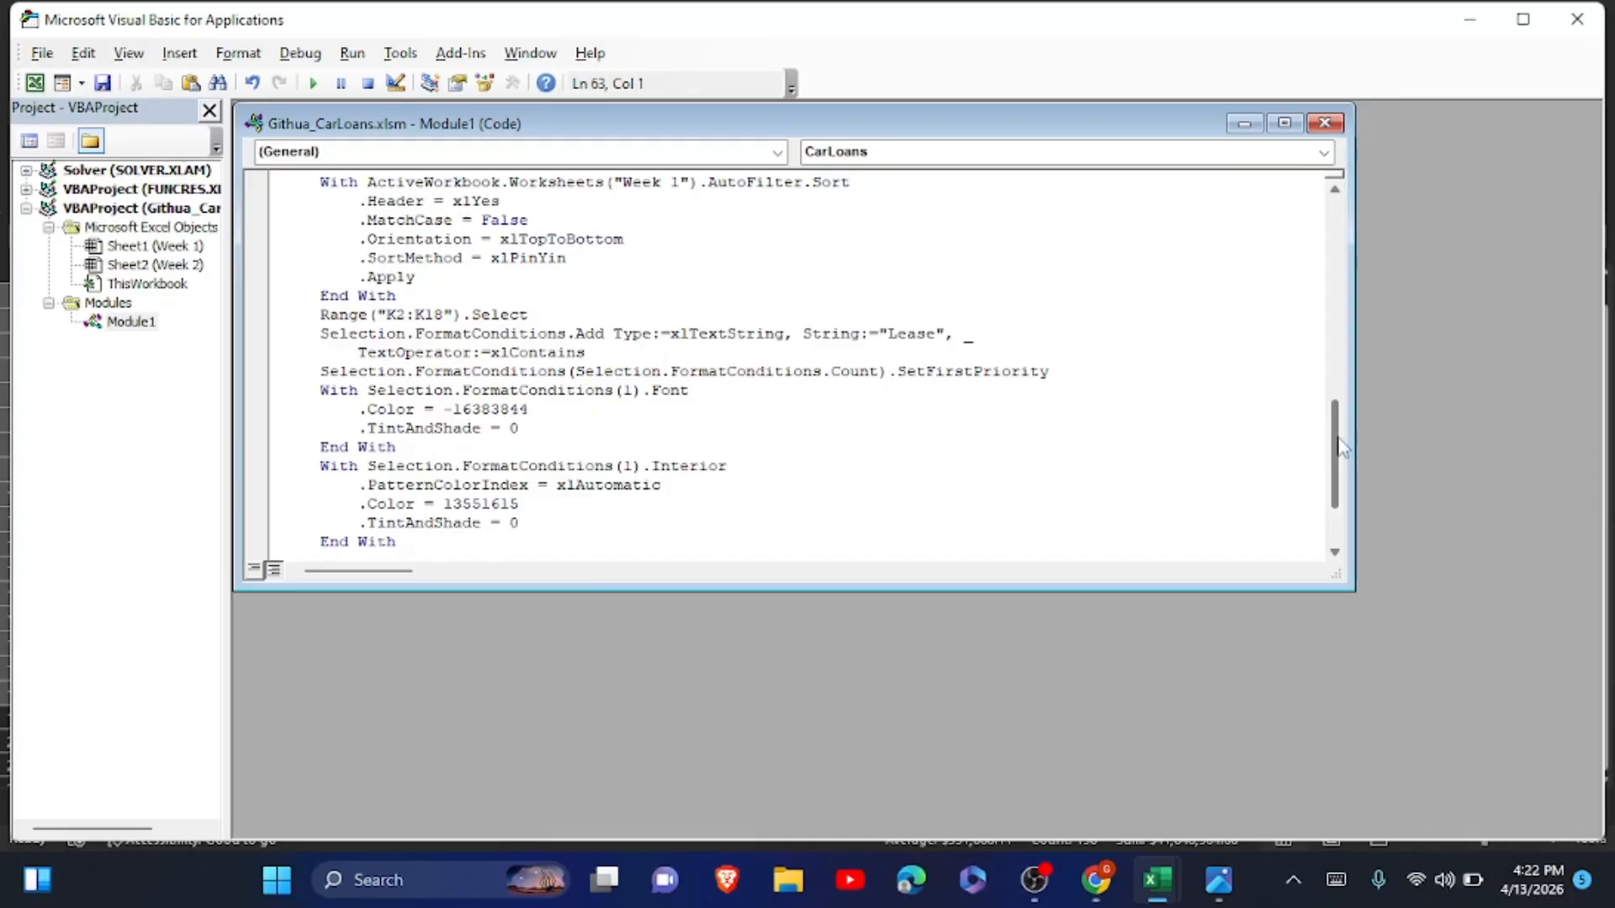
{"action": "scroll", "coordinate": [1339, 442], "scroll_direction": "up", "scroll_amount": 1}
{"action": "left_click_drag", "start_coordinate": [1339, 441], "coordinate": [1340, 408]}
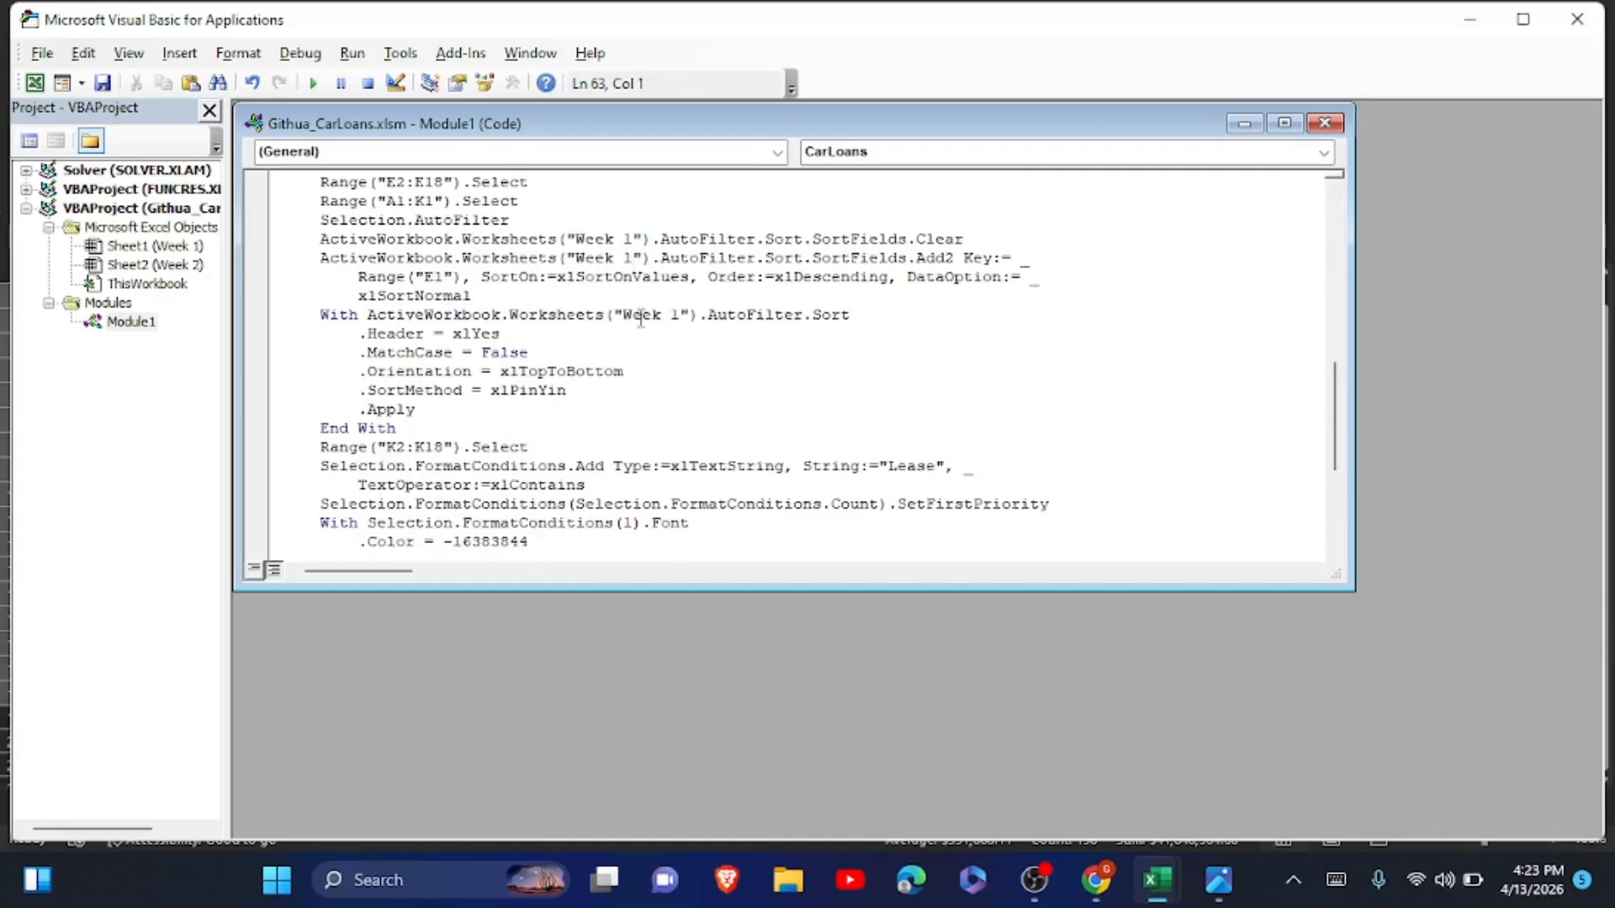
Replace Worksheets("Week 1") with ActiveSheet in the SortFields.Clear statement of the CarLoans macro.
{"action": "left_click_drag", "start_coordinate": [462, 240], "coordinate": [648, 240]}
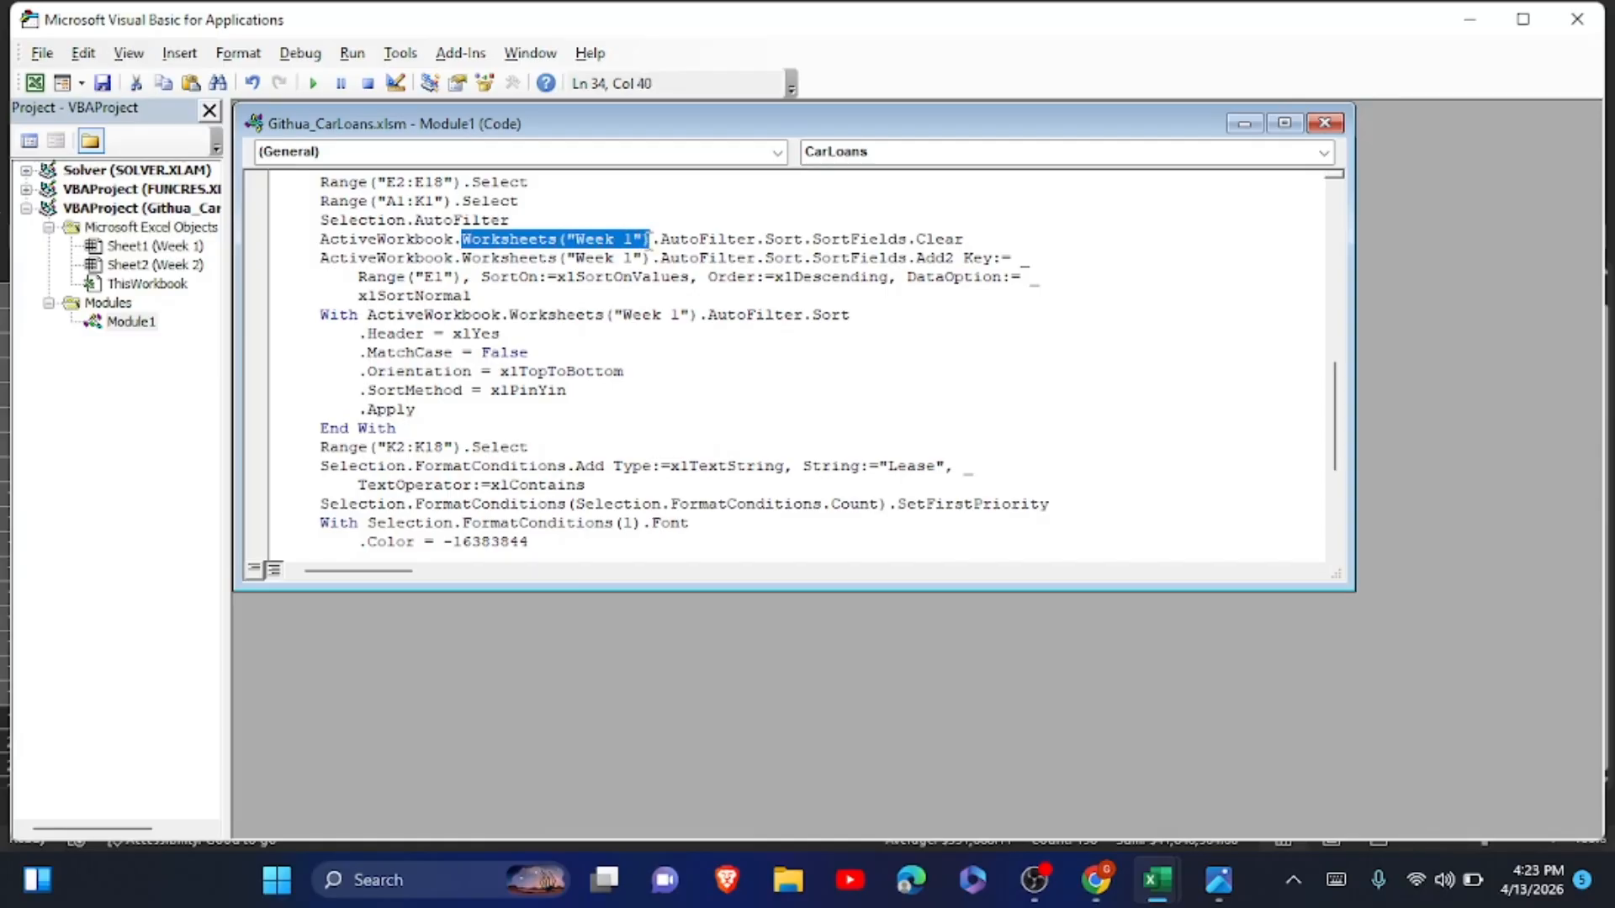
{"action": "type", "text": "Acti"}
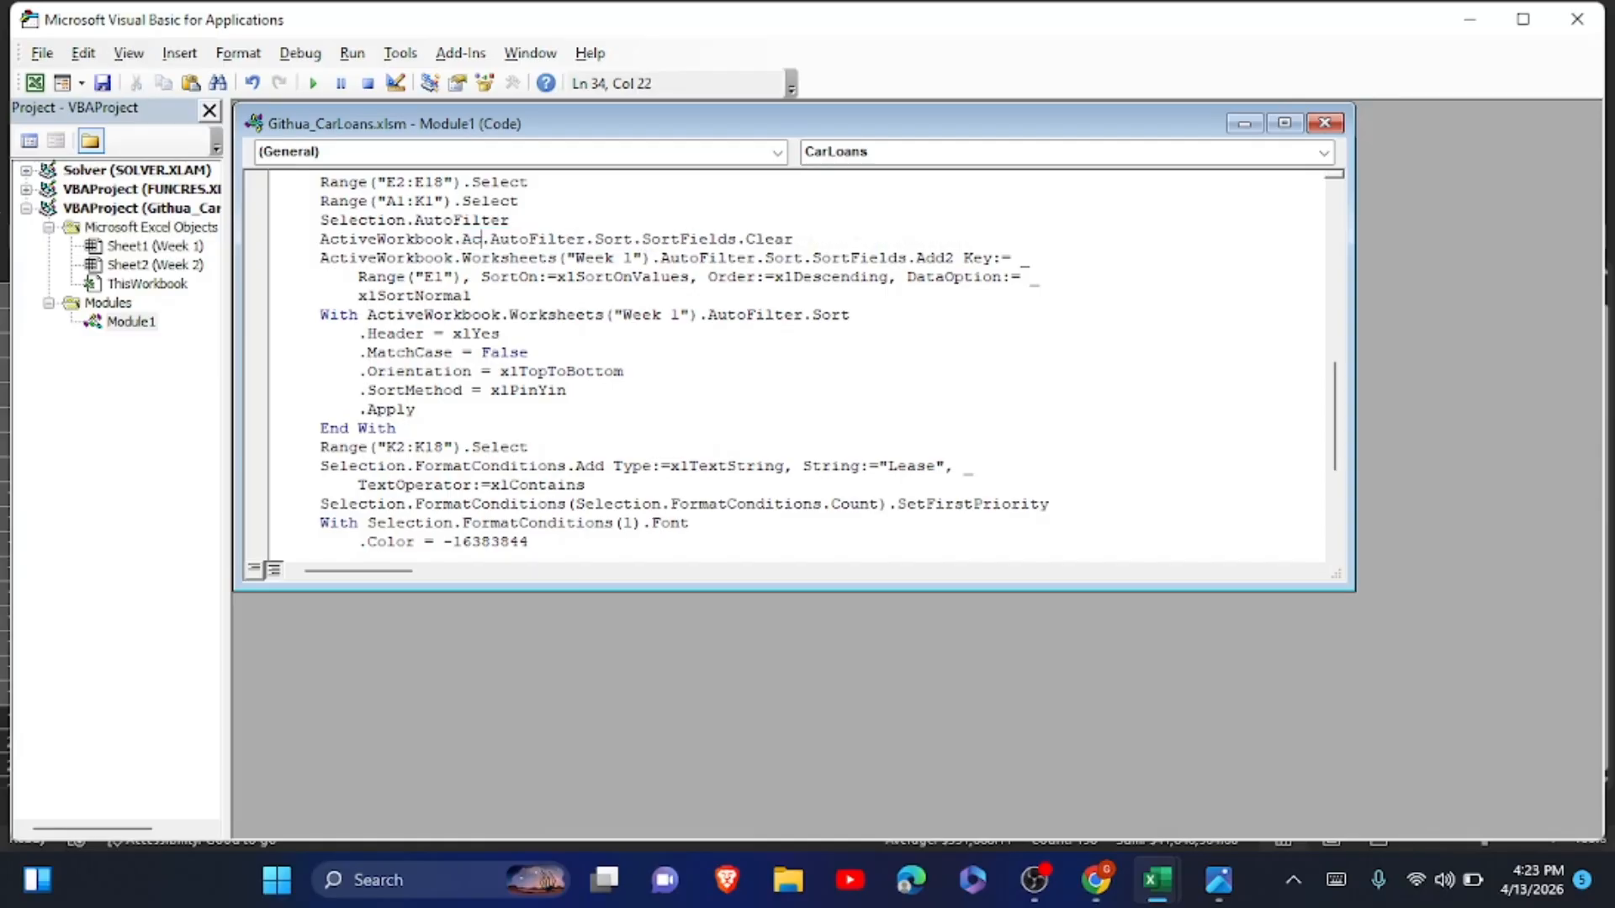
{"action": "type", "text": "ve"}
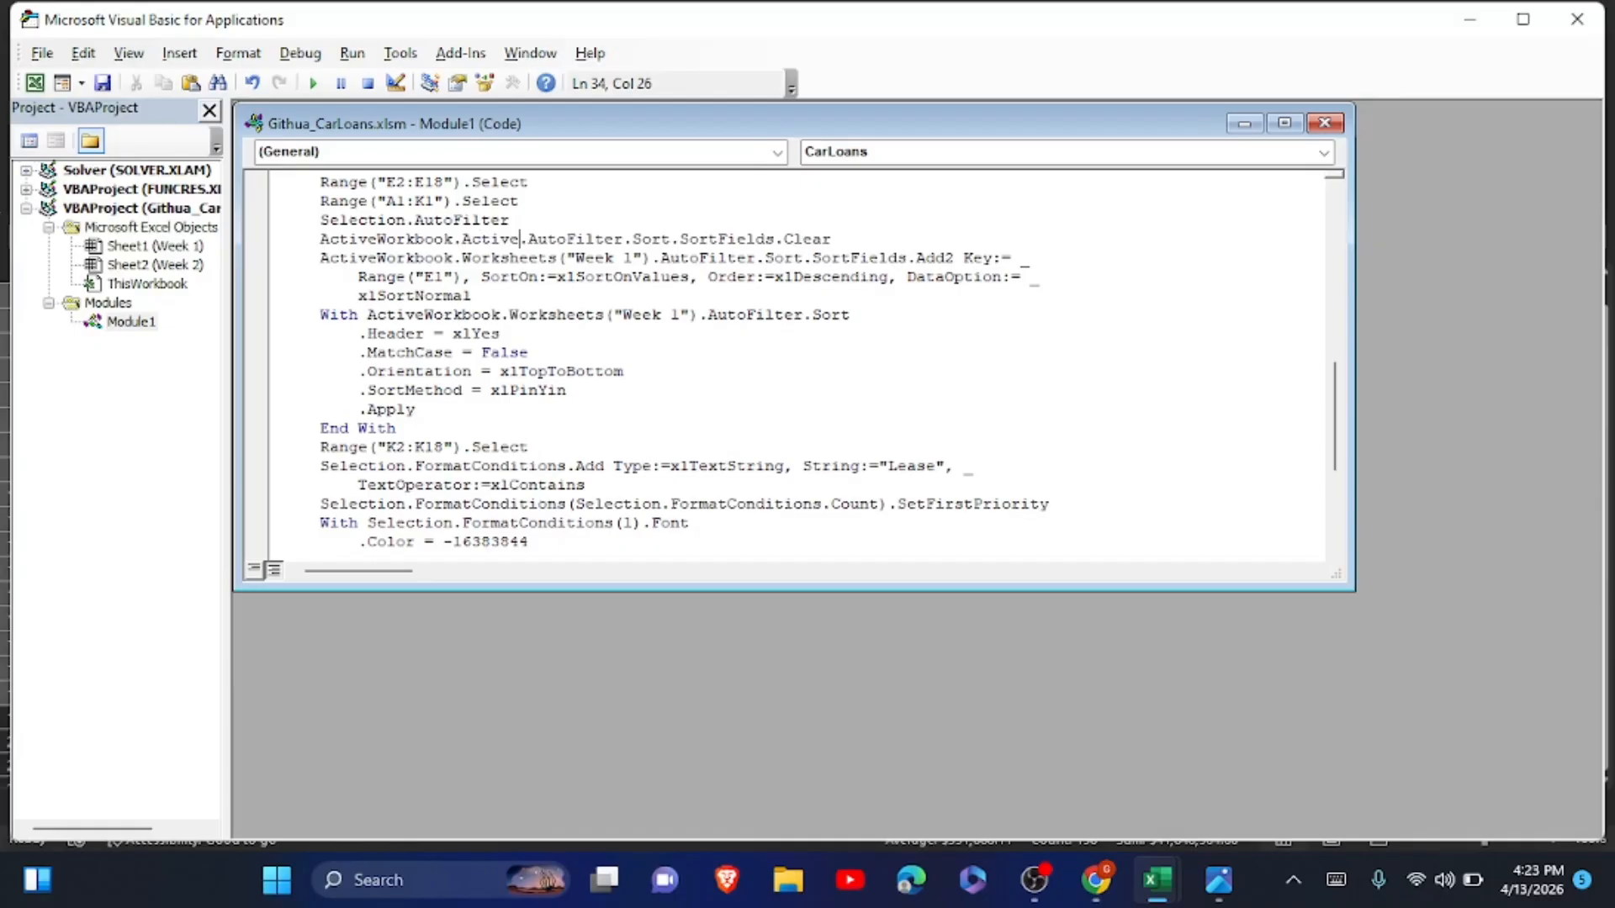
{"action": "type", "text": "Sheet"}
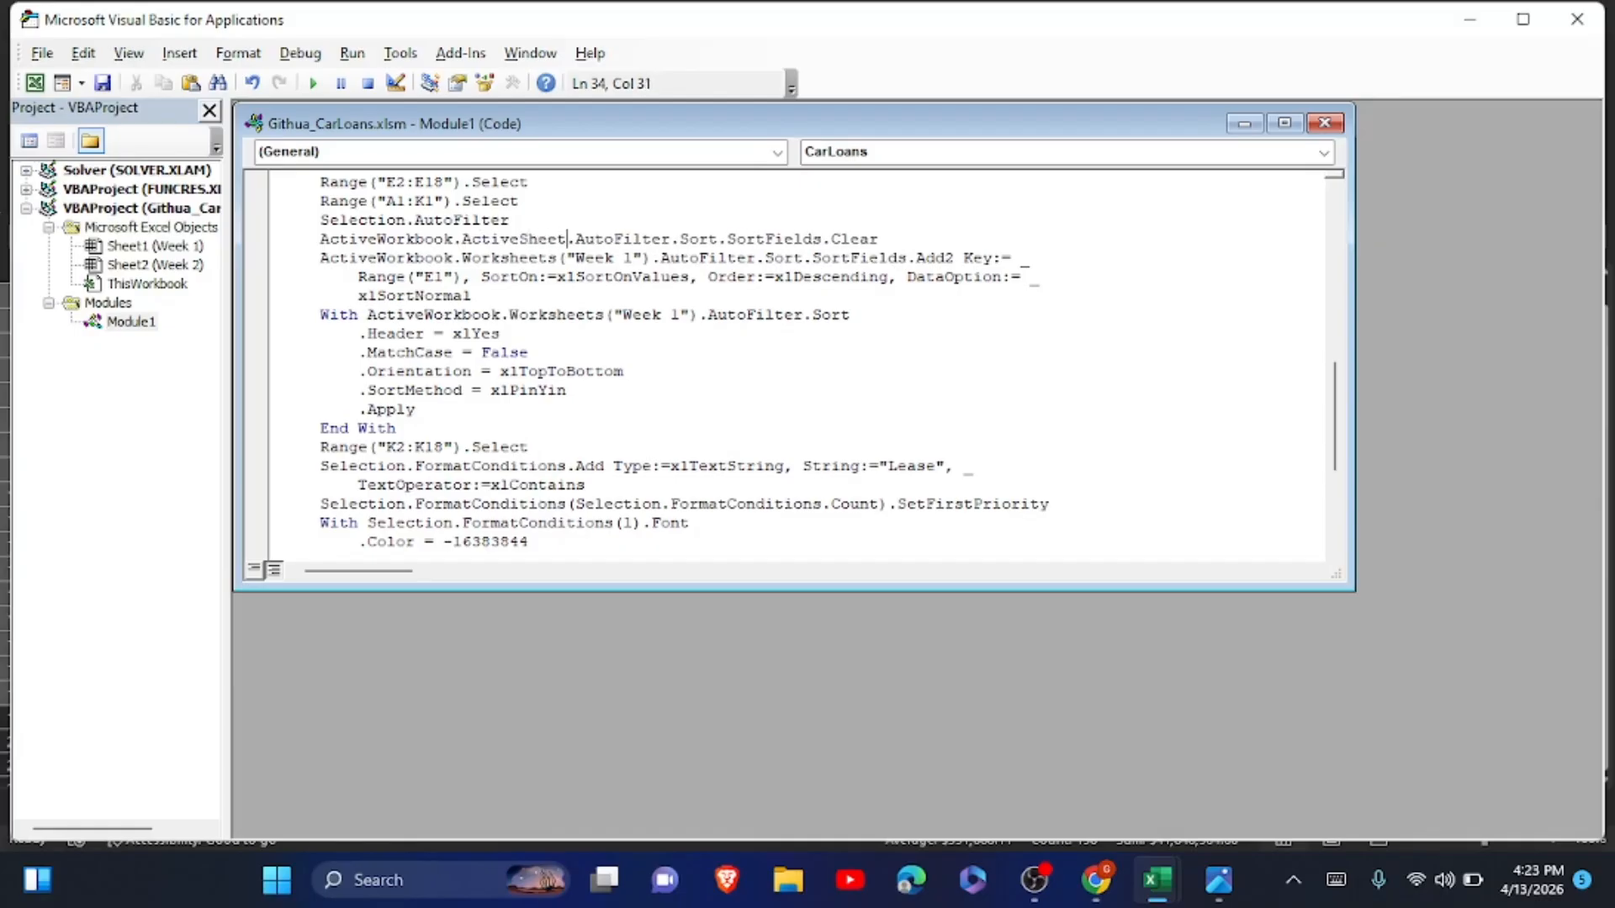
Replace Worksheets("Week 1") with ActiveSheet in the SortFields.Add2 statement.
{"action": "left_click", "coordinate": [467, 258]}
{"action": "left_click_drag", "start_coordinate": [468, 258], "coordinate": [654, 262]}
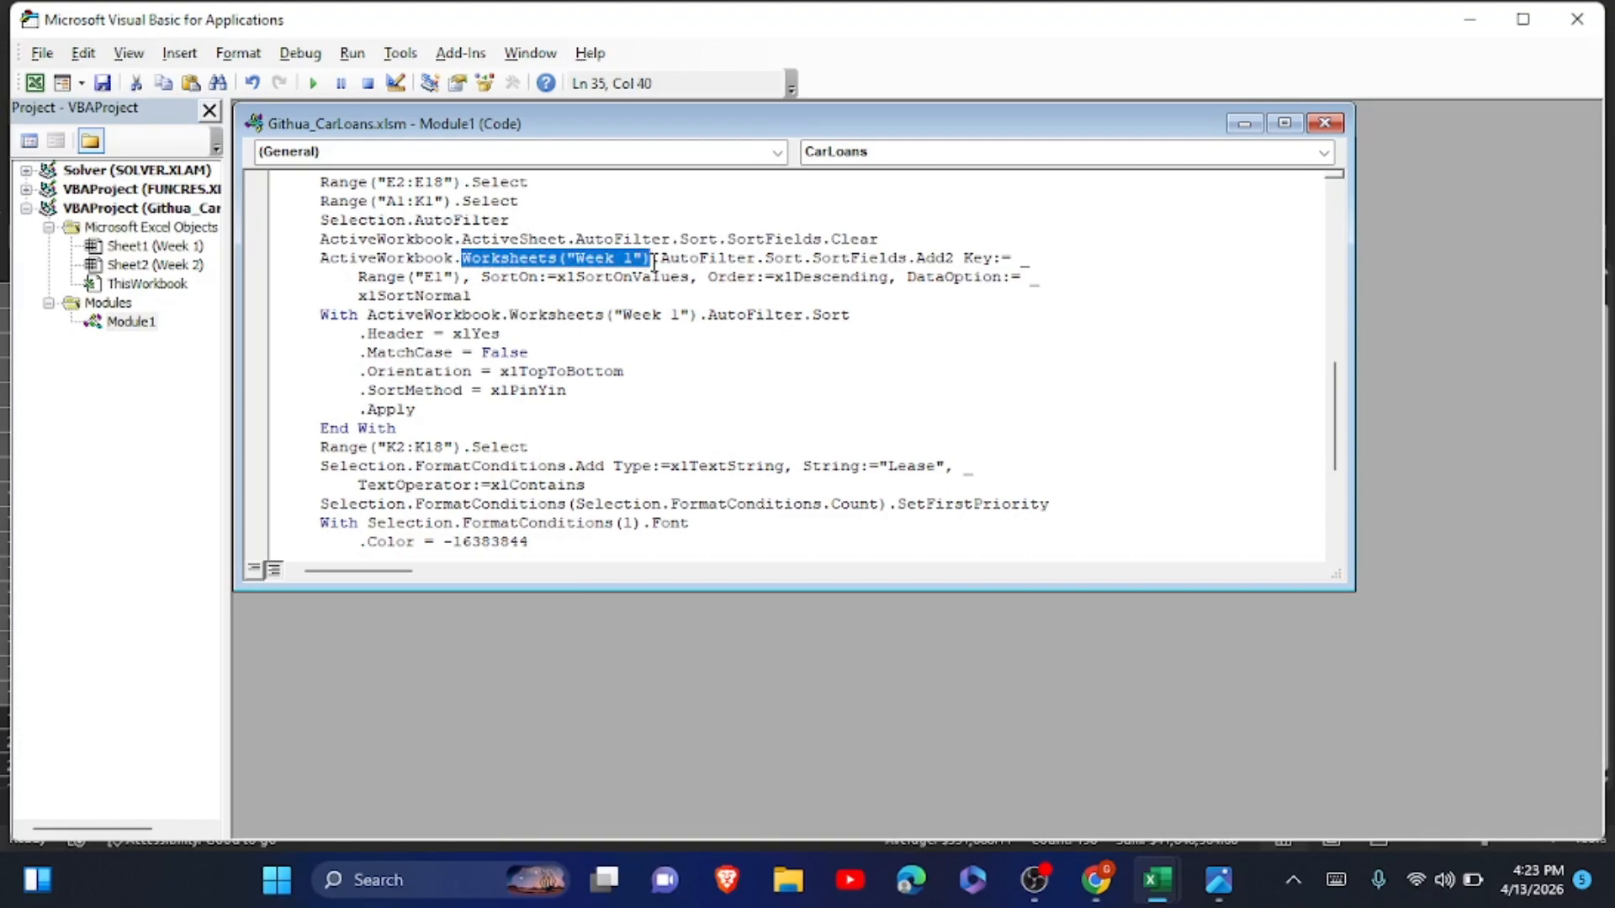
{"action": "type", "text": "Acti"}
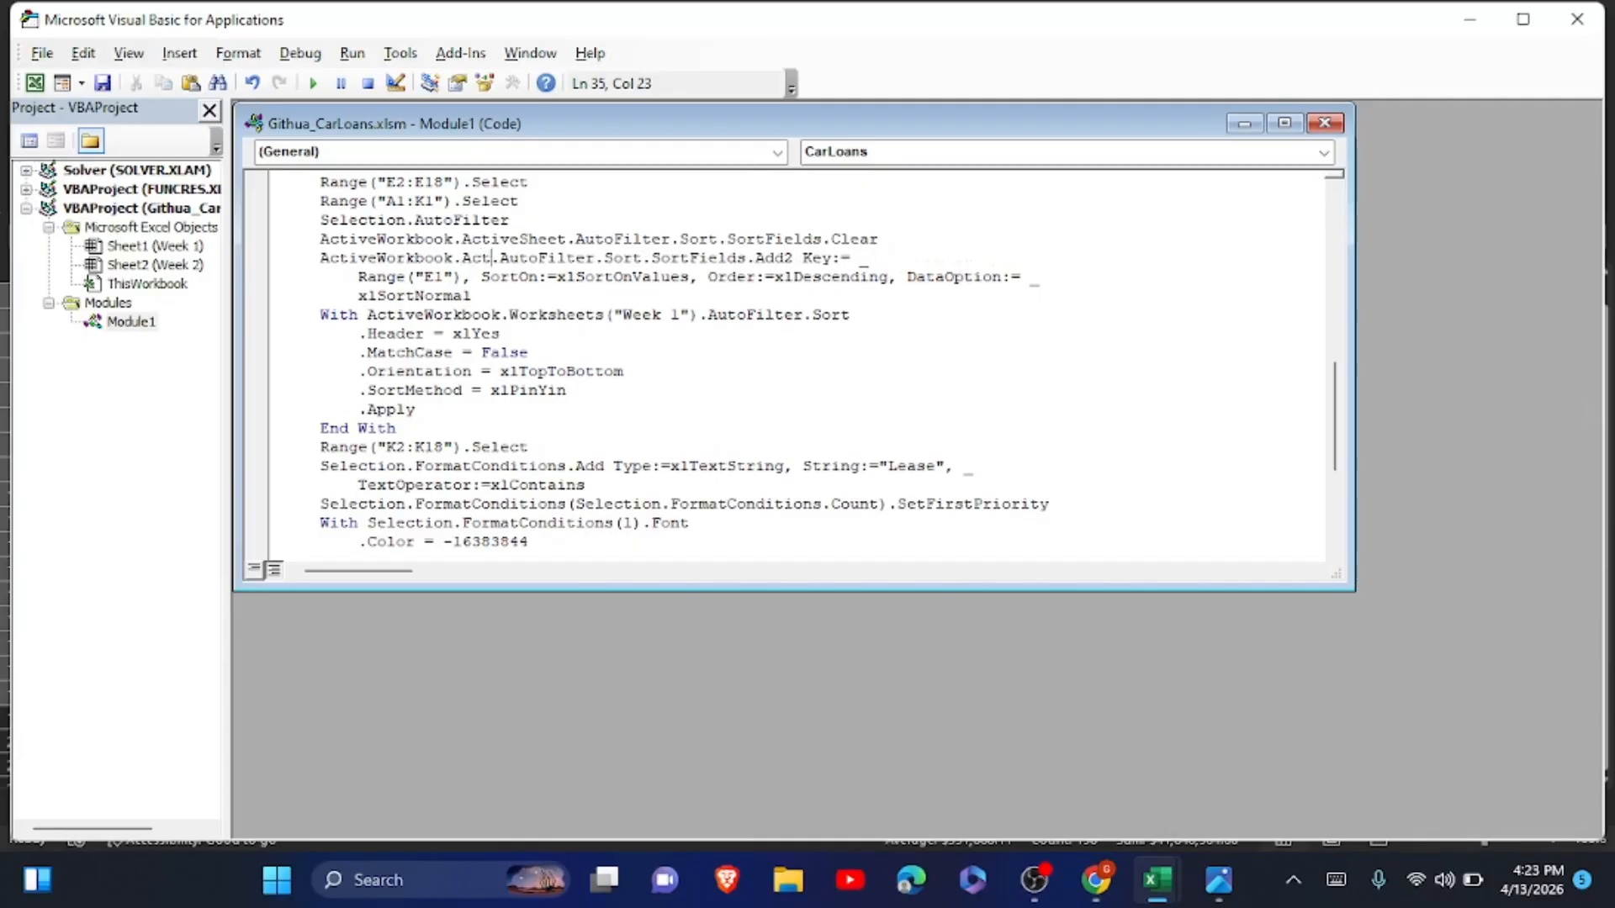
{"action": "type", "text": "veShe"}
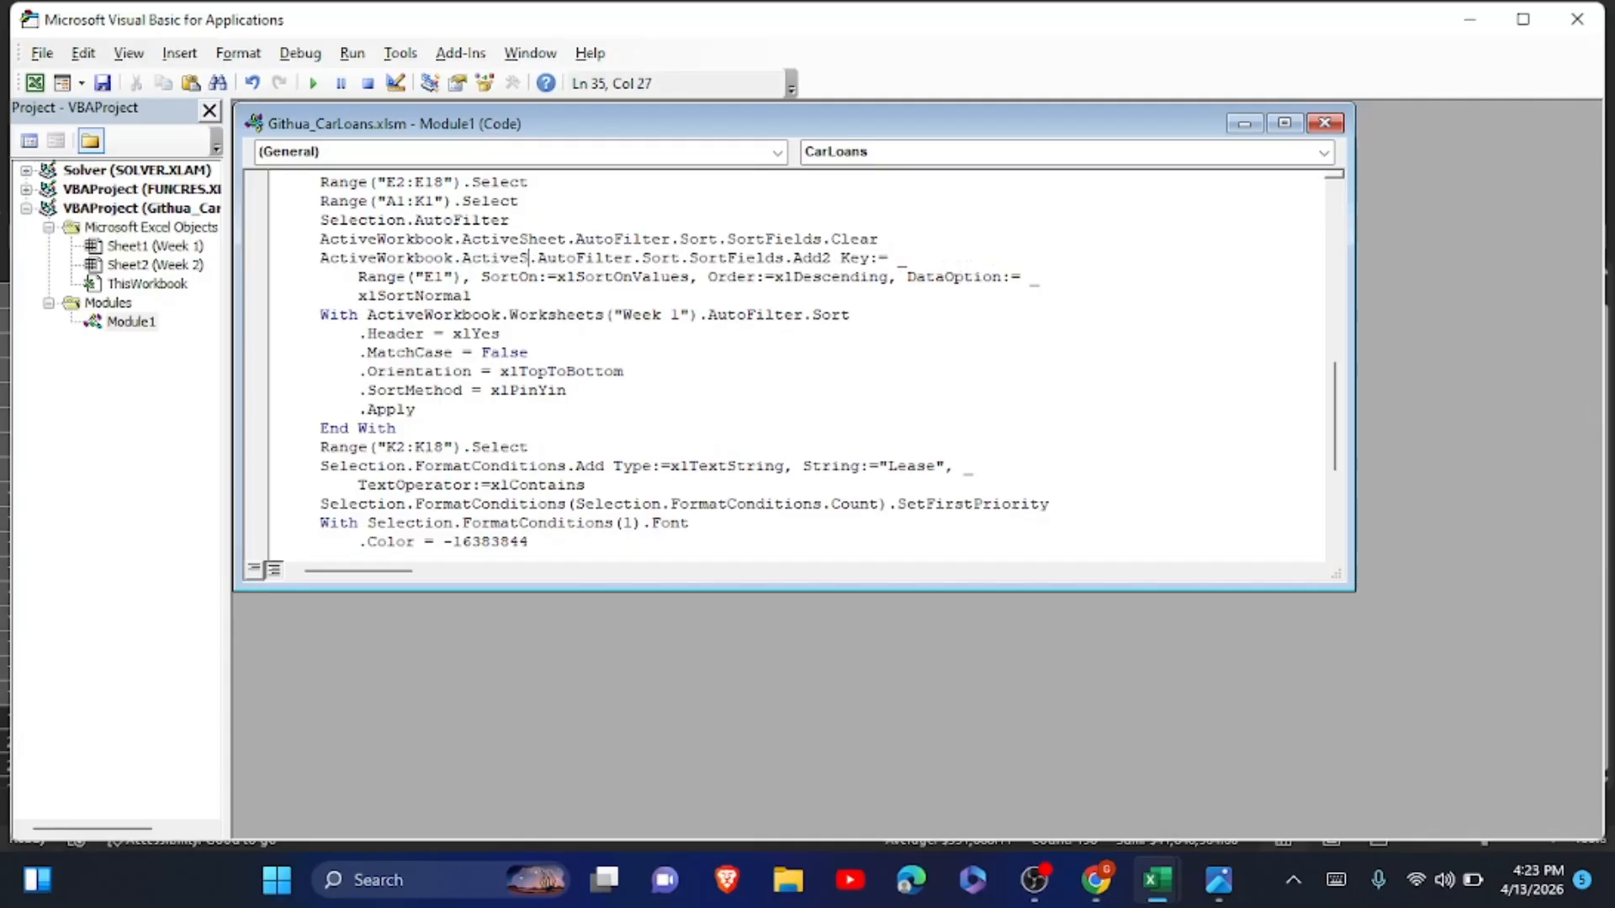
{"action": "type", "text": "et"}
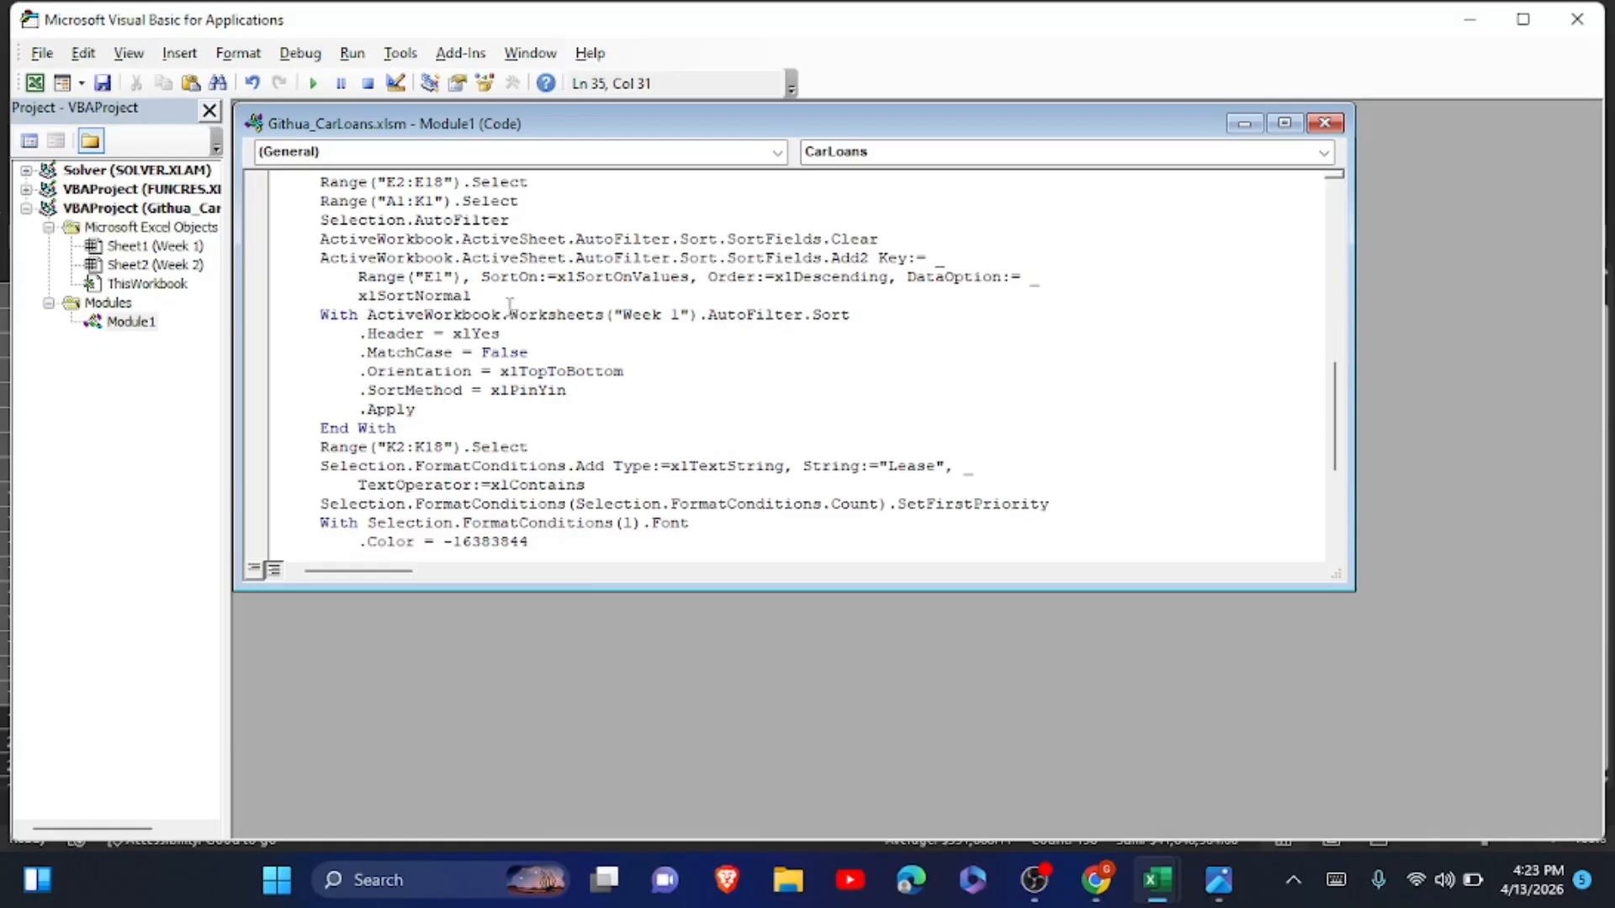
Replace Worksheets("Week 1") with ActiveSheet in the With statement for AutoFilter.Sort.
{"action": "left_click_drag", "start_coordinate": [518, 314], "coordinate": [698, 308]}
{"action": "left_click", "coordinate": [511, 313]}
{"action": "type", "text": "Activ"}
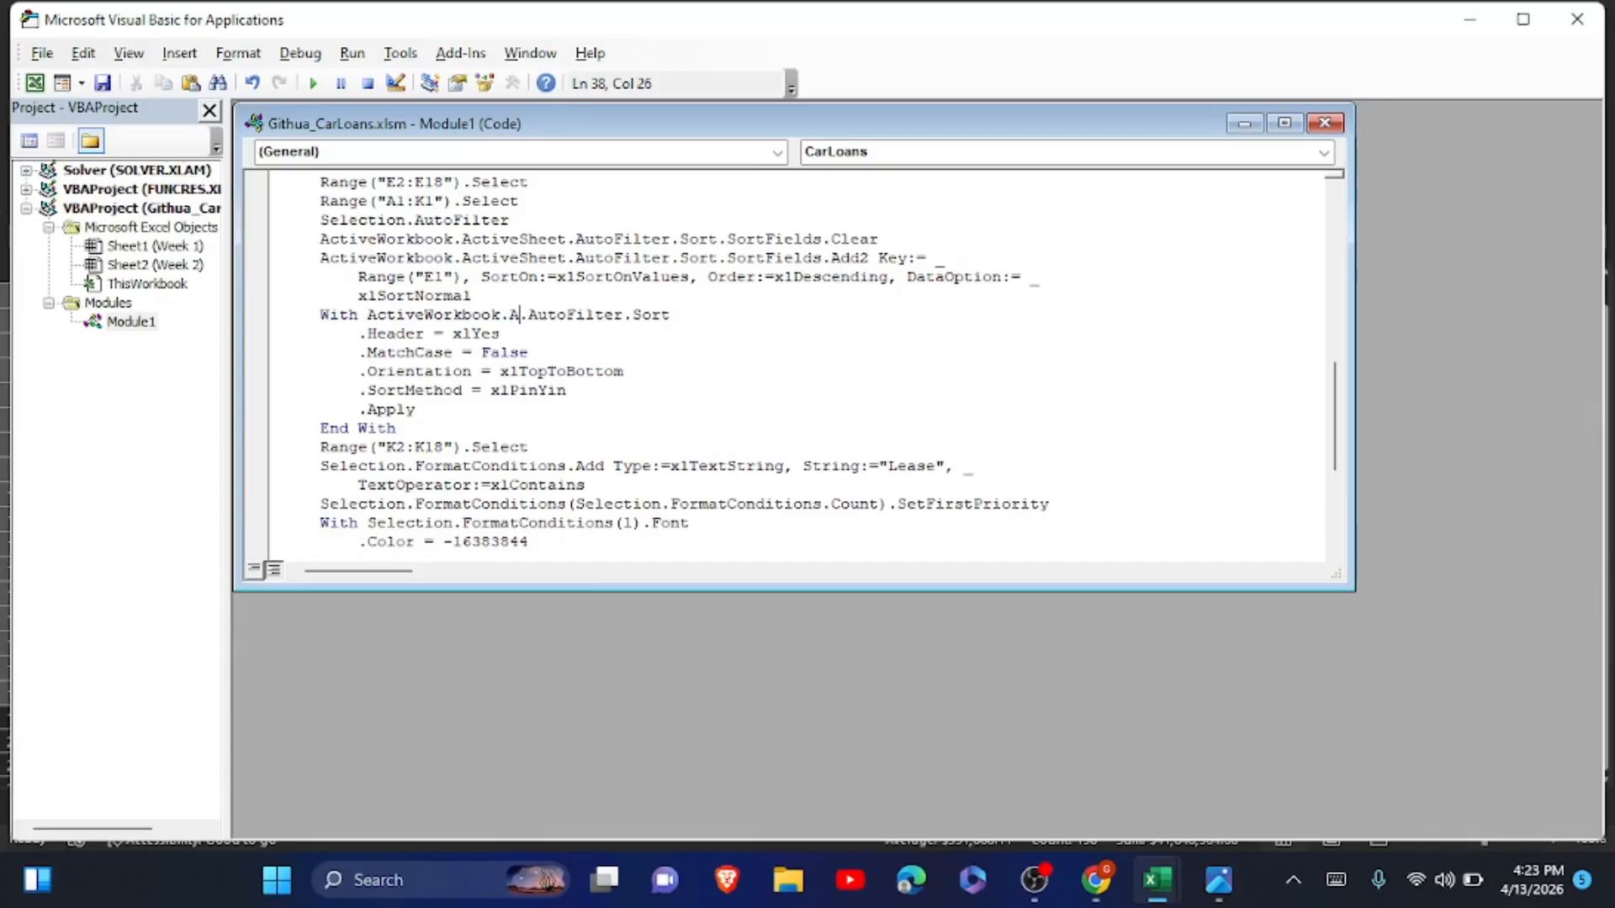
{"action": "type", "text": "eShe"}
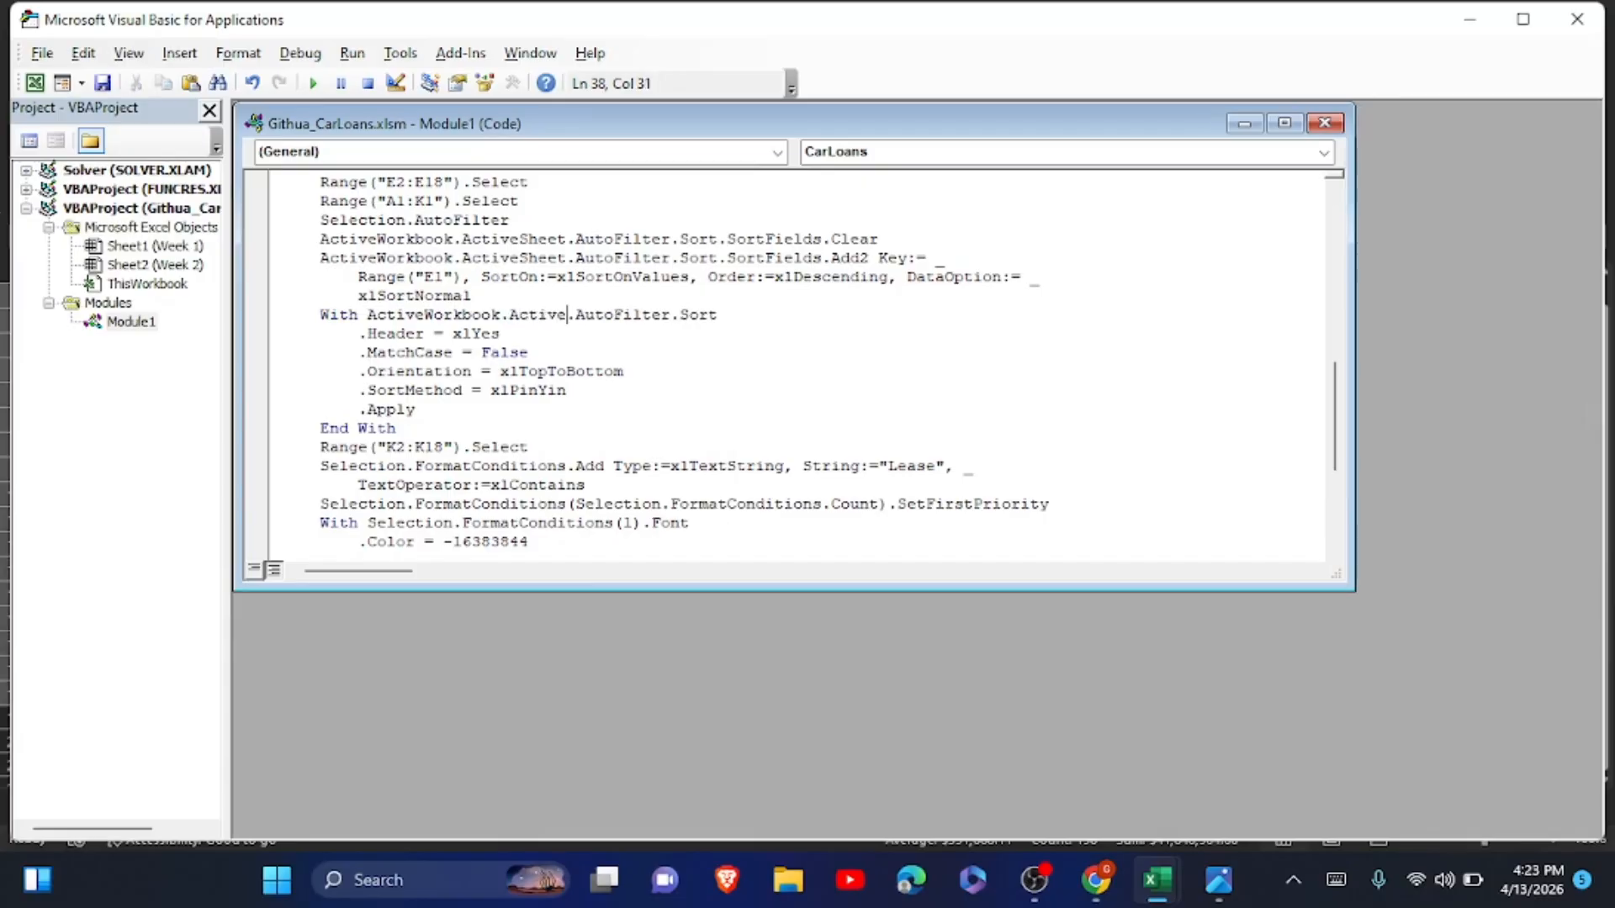
{"action": "type", "text": "et"}
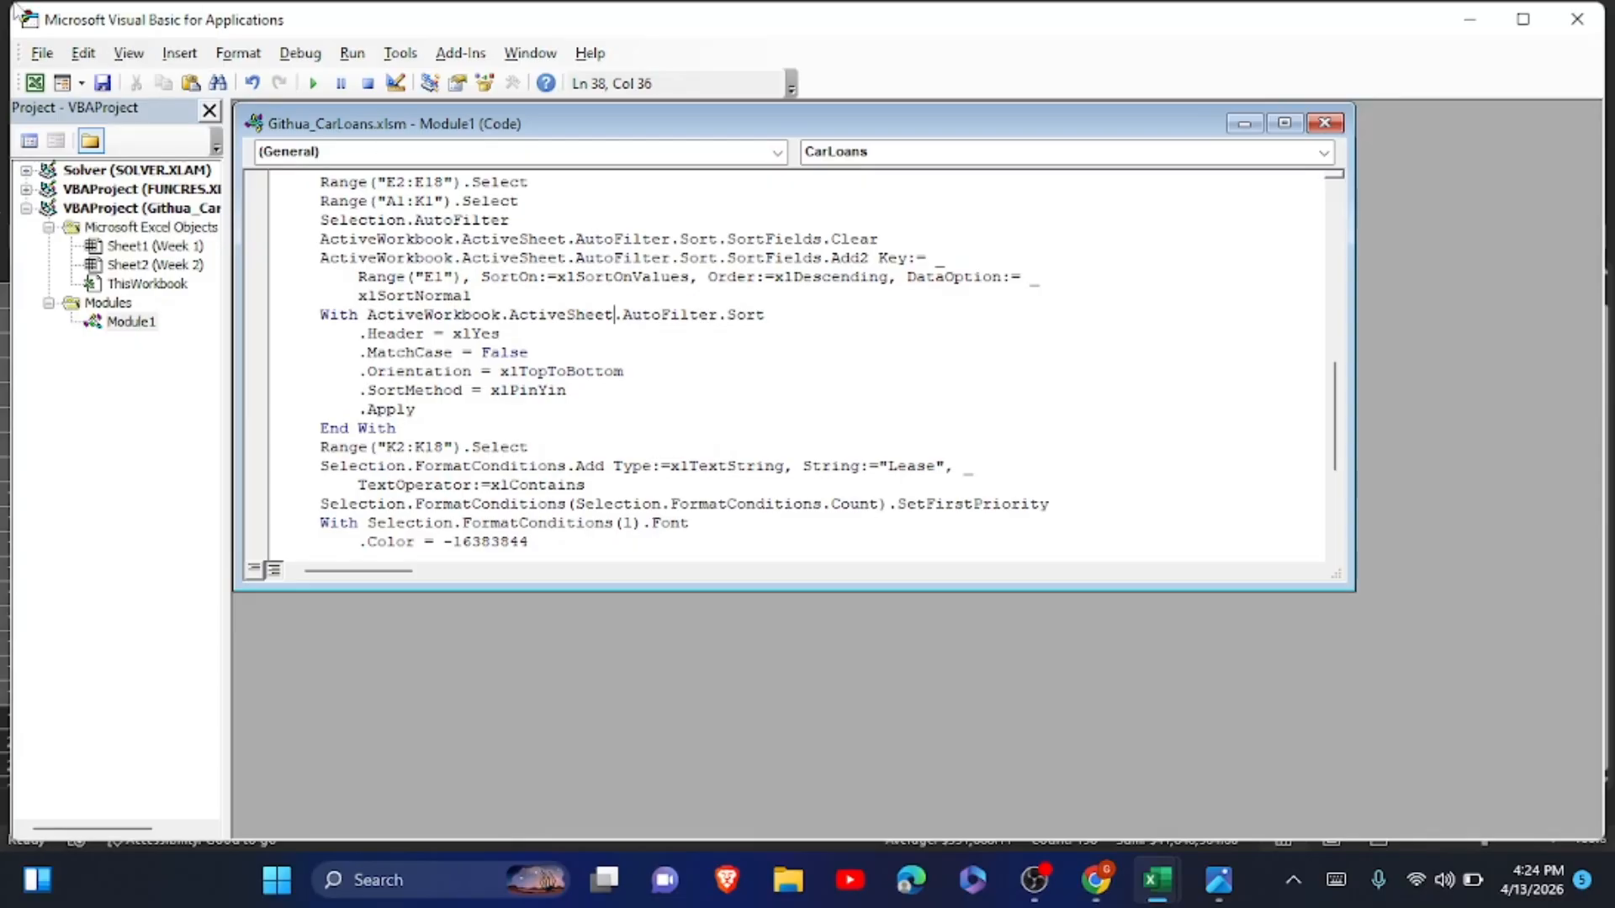
Save the workbook with the edited macro code and close the Visual Basic editor.
{"action": "left_click", "coordinate": [42, 54]}
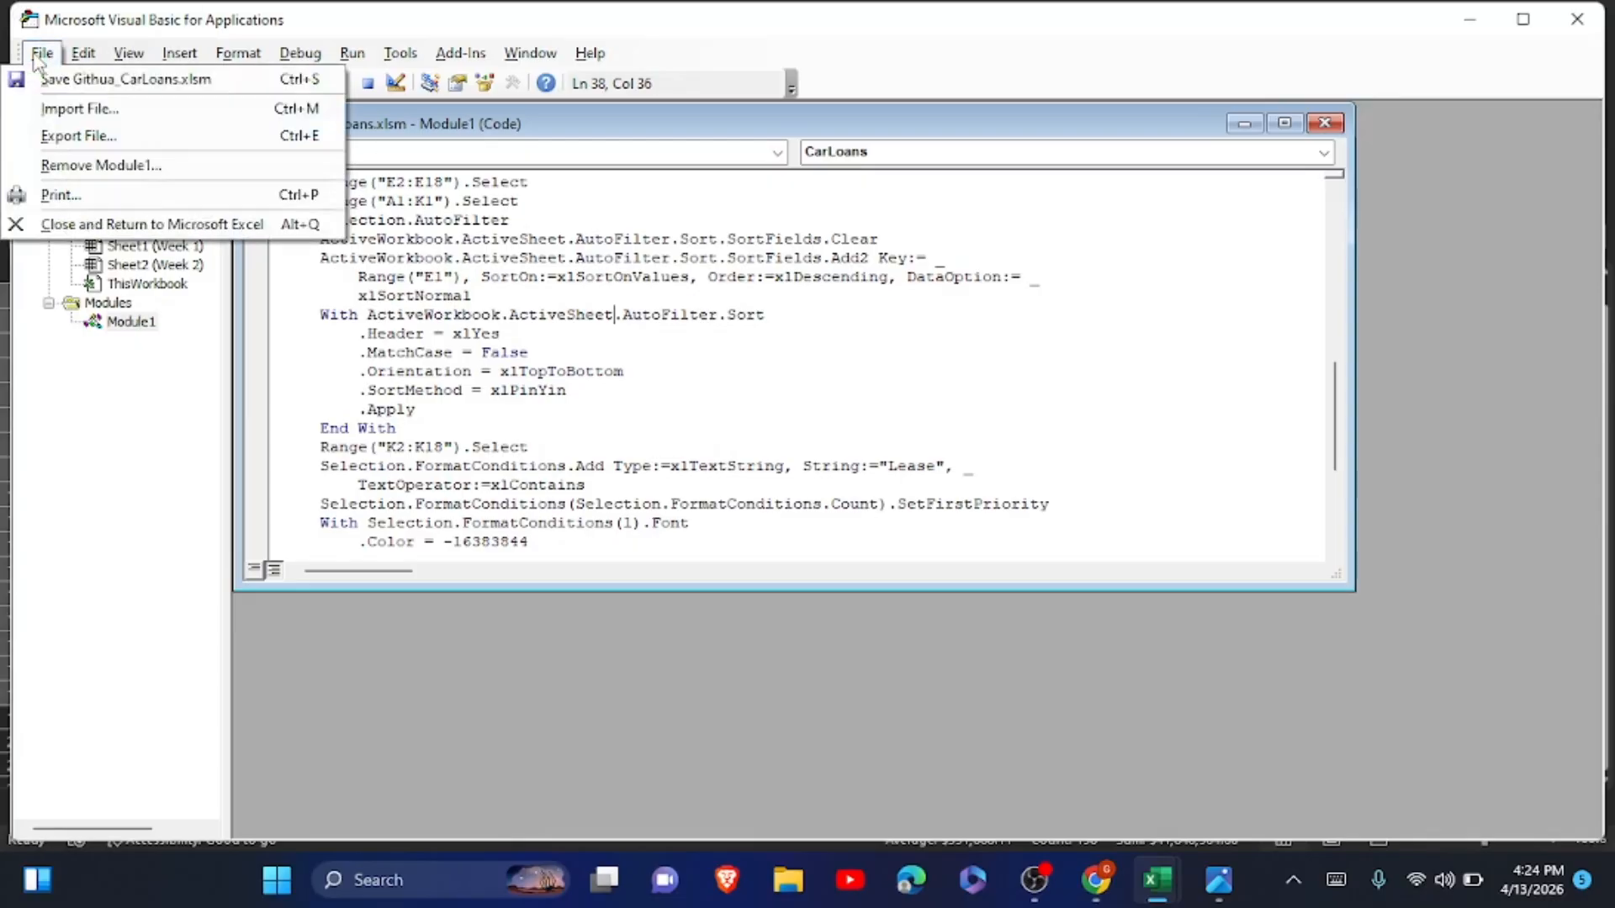
{"action": "left_click", "coordinate": [70, 89]}
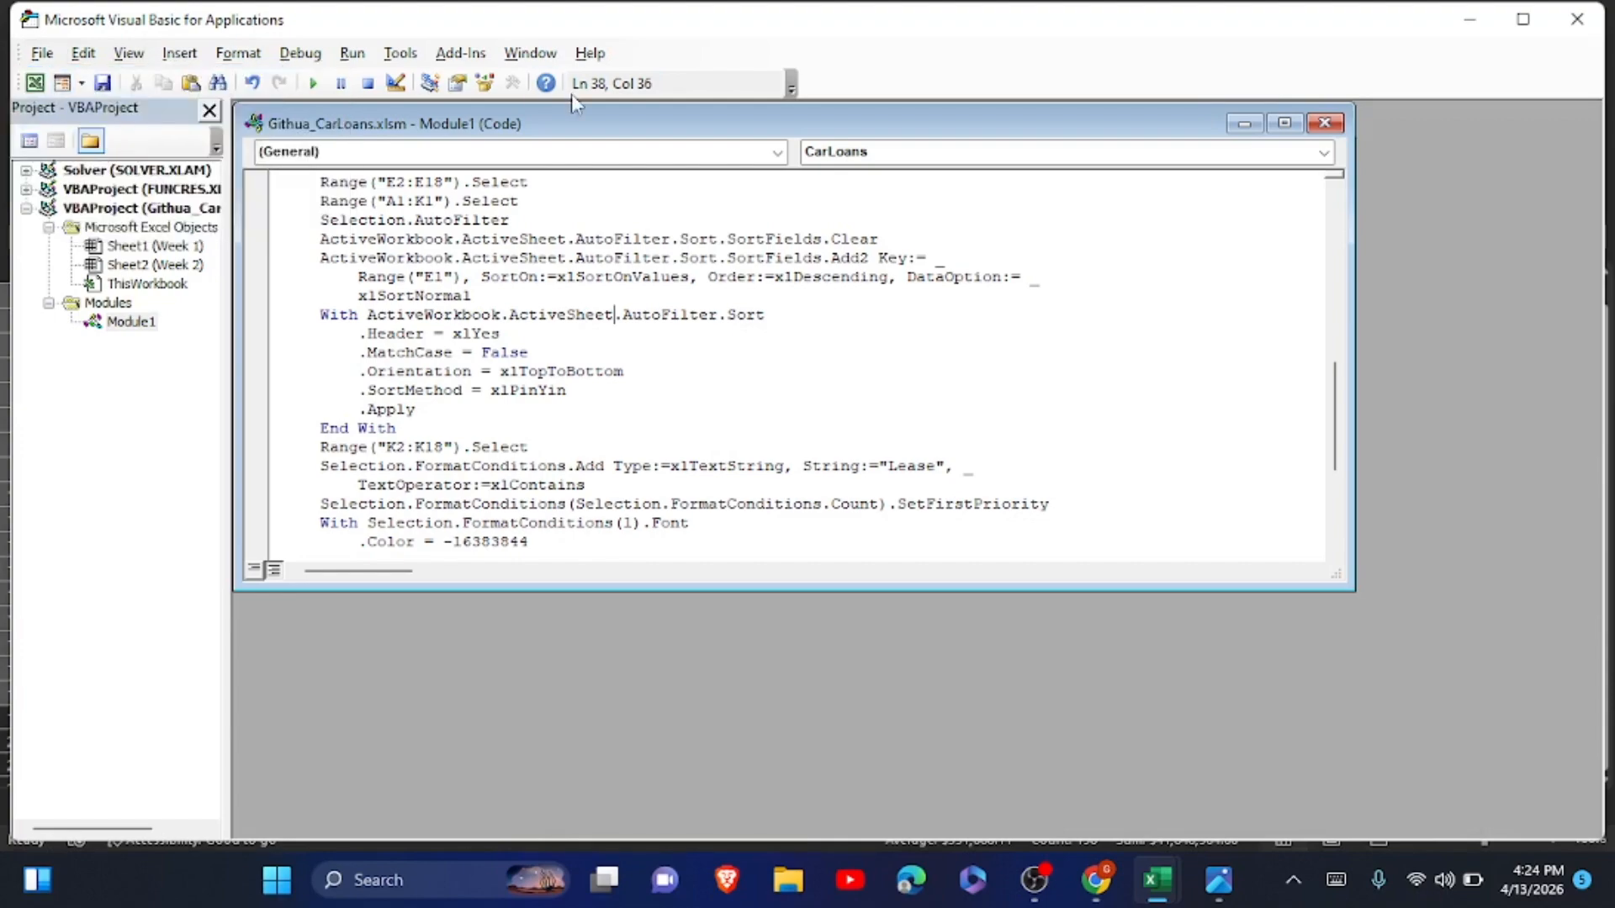
{"action": "left_click", "coordinate": [1576, 21]}
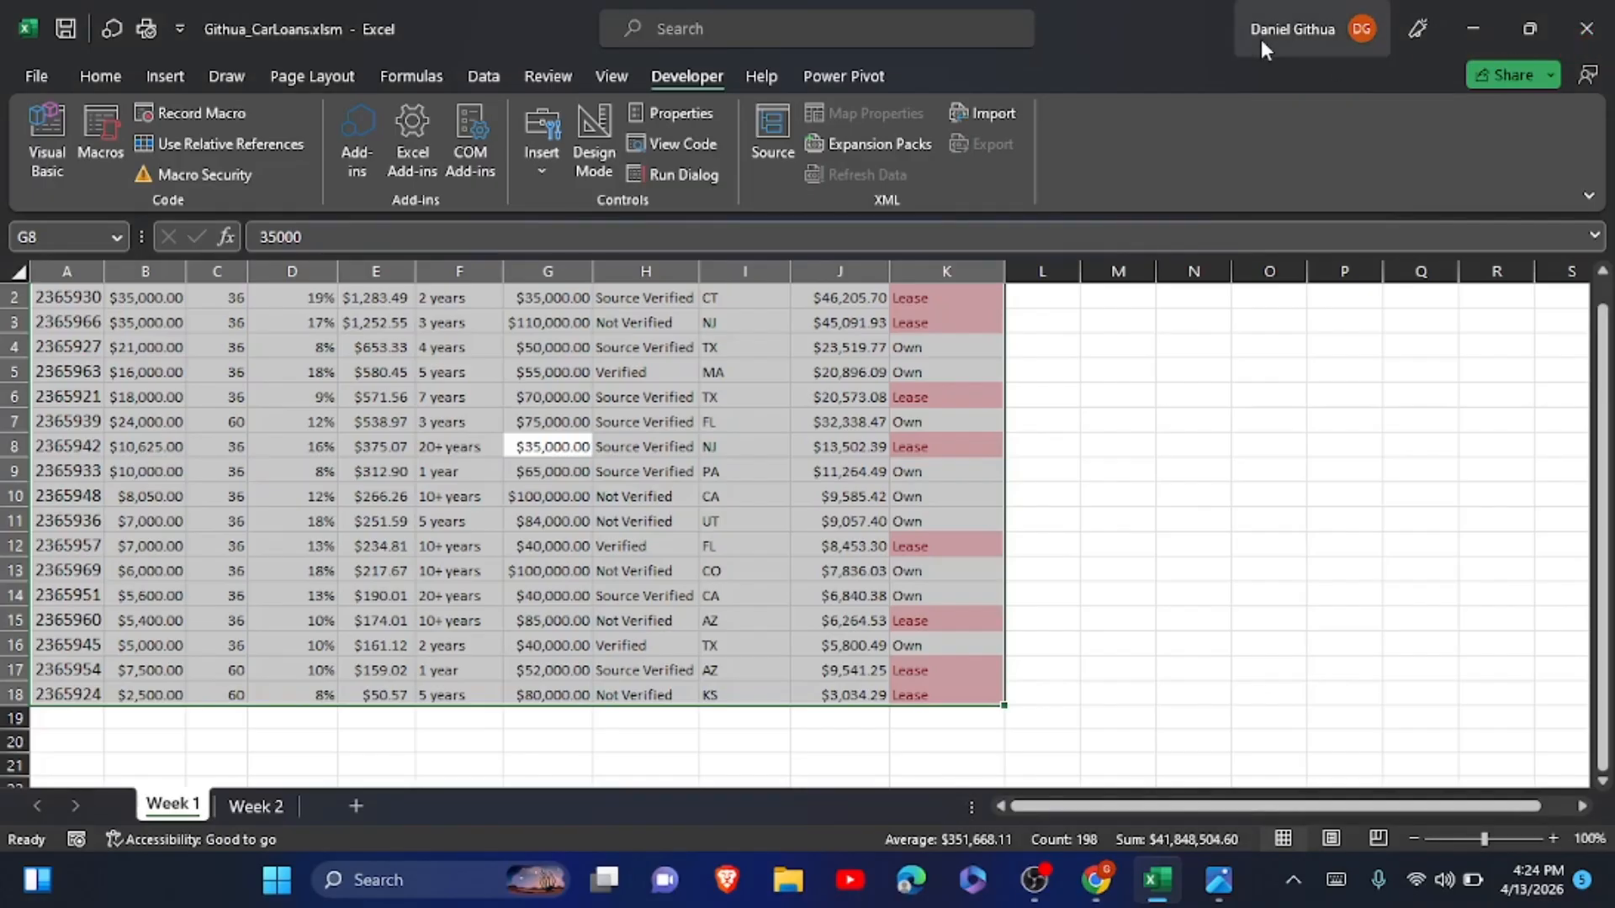
Run the CarLoans macro on the Week 2 sheet and compare the result with the Week 1 sheet.
{"action": "left_click", "coordinate": [249, 808]}
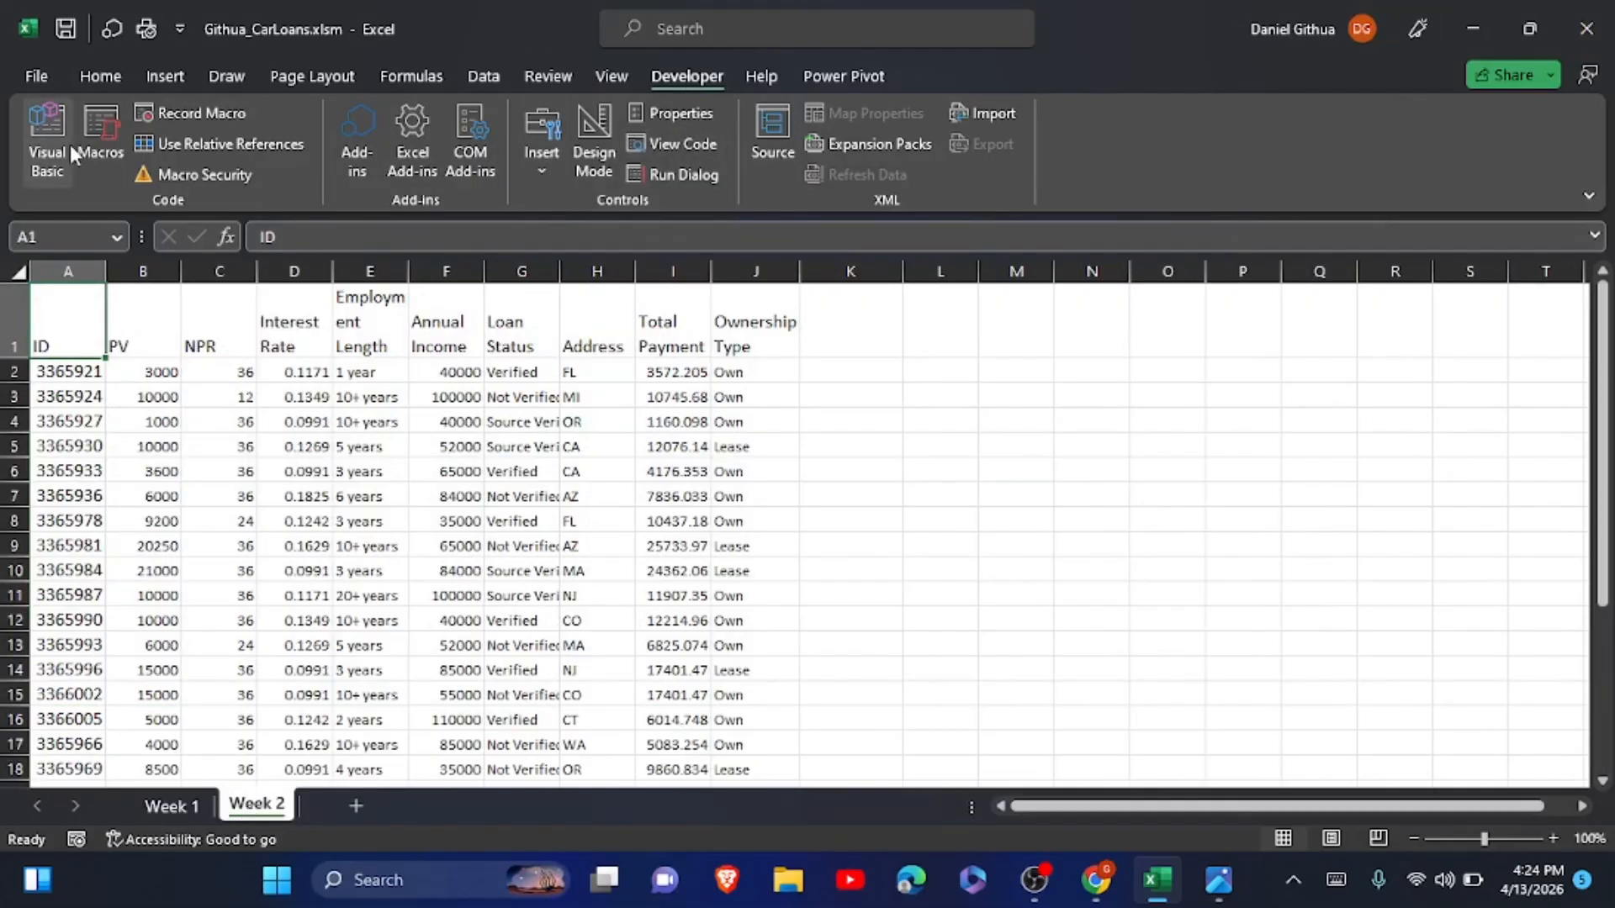
{"action": "left_click", "coordinate": [96, 149]}
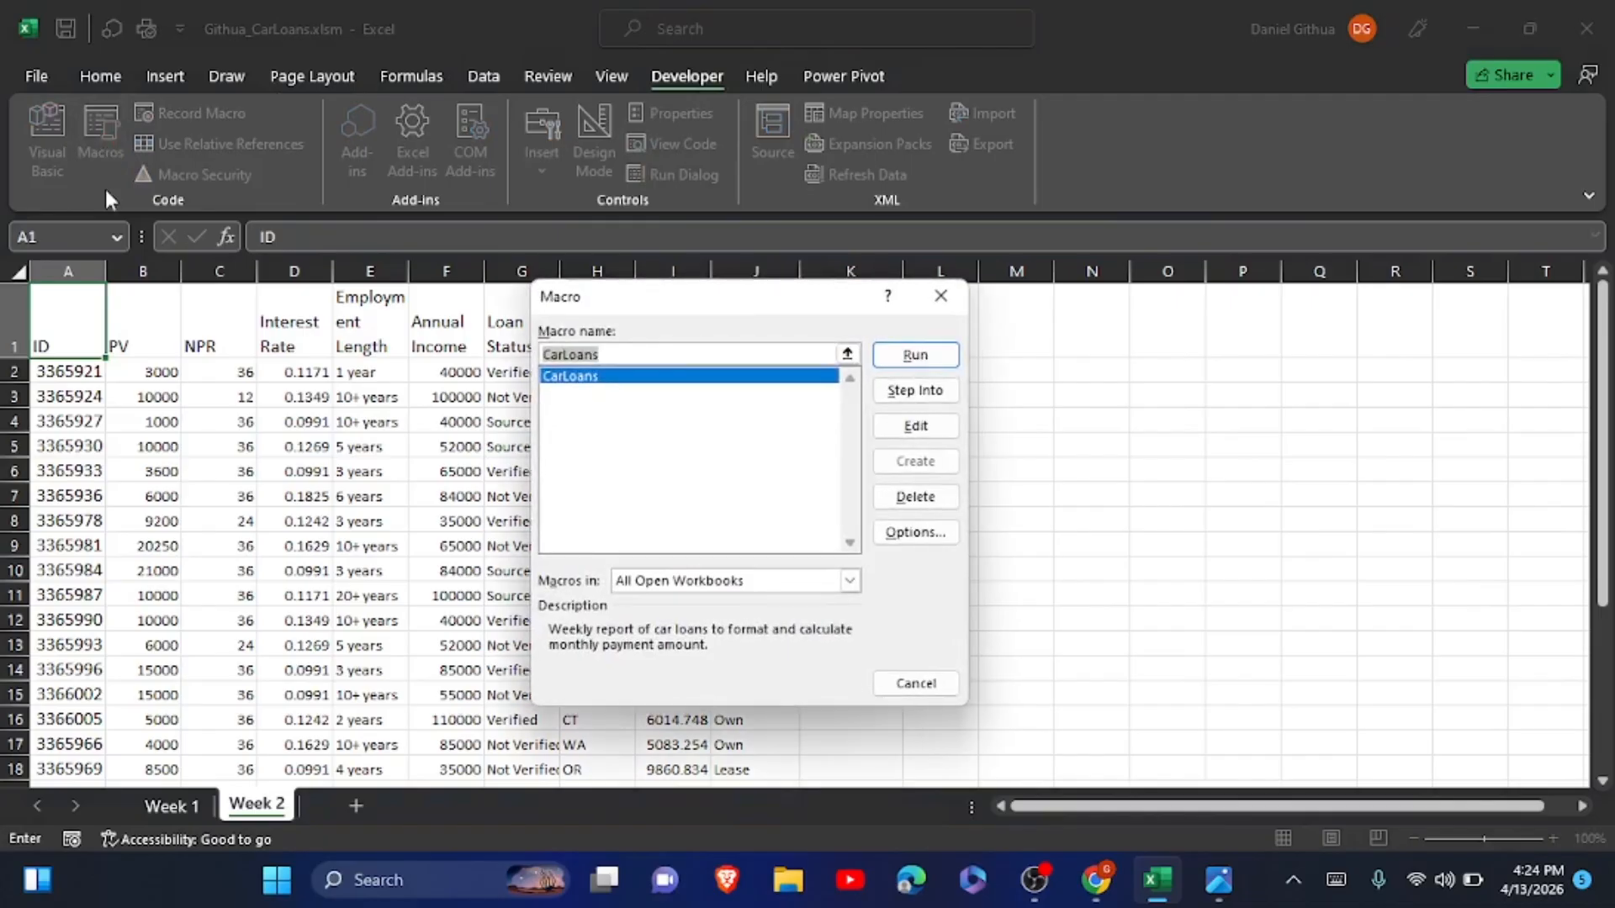
{"action": "left_click", "coordinate": [690, 380]}
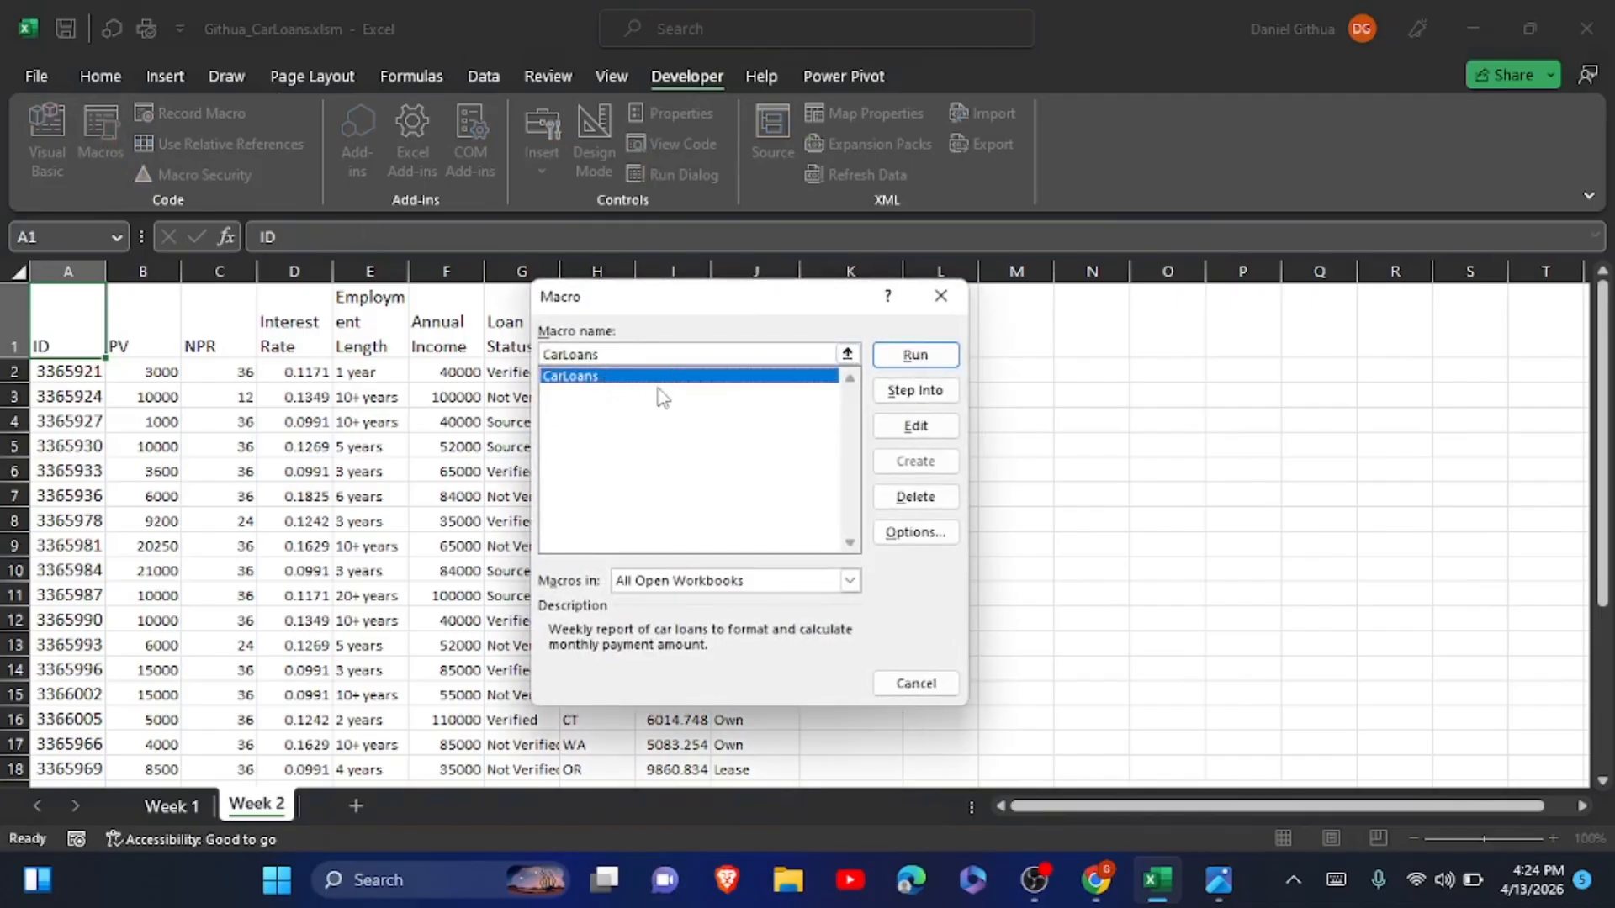
{"action": "left_click", "coordinate": [913, 356]}
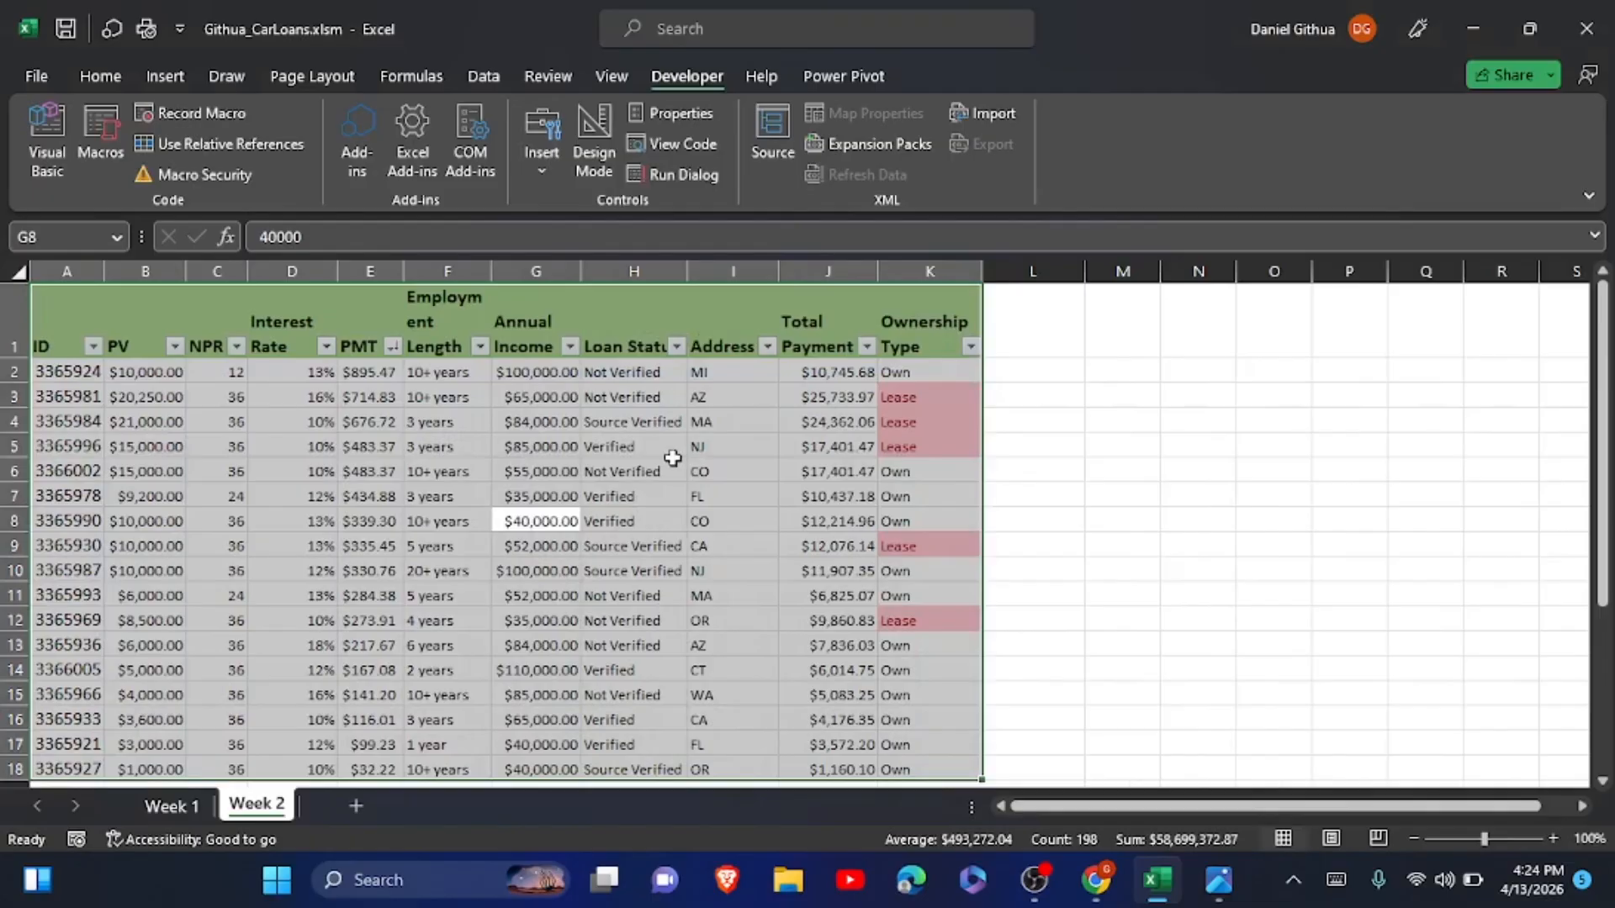
{"action": "left_click", "coordinate": [183, 801]}
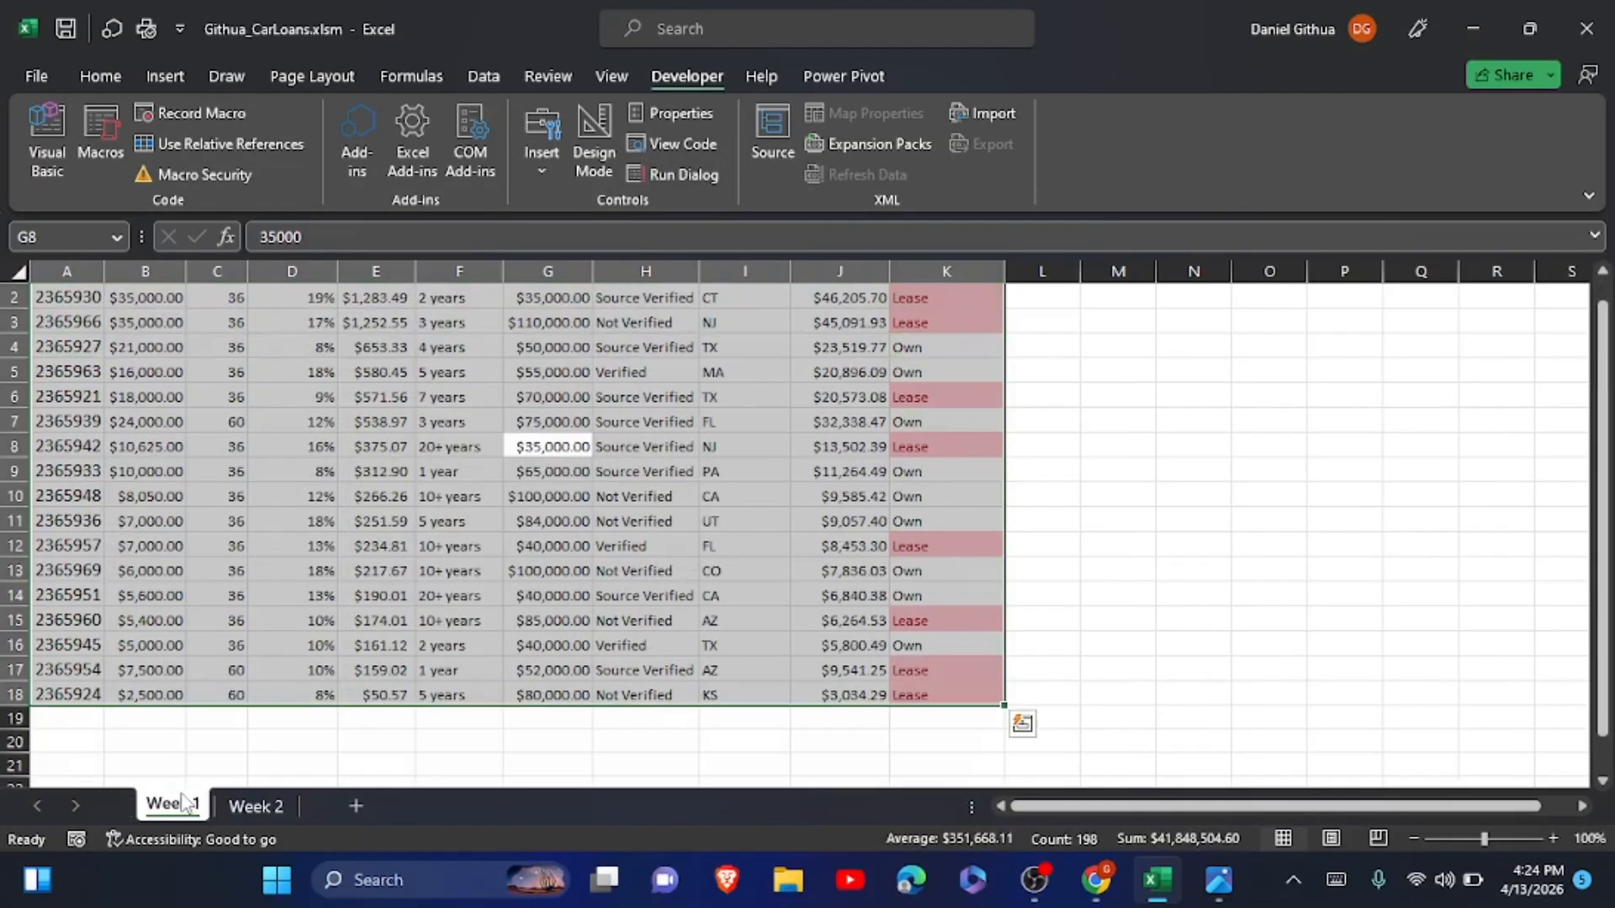
{"action": "left_click", "coordinate": [252, 807]}
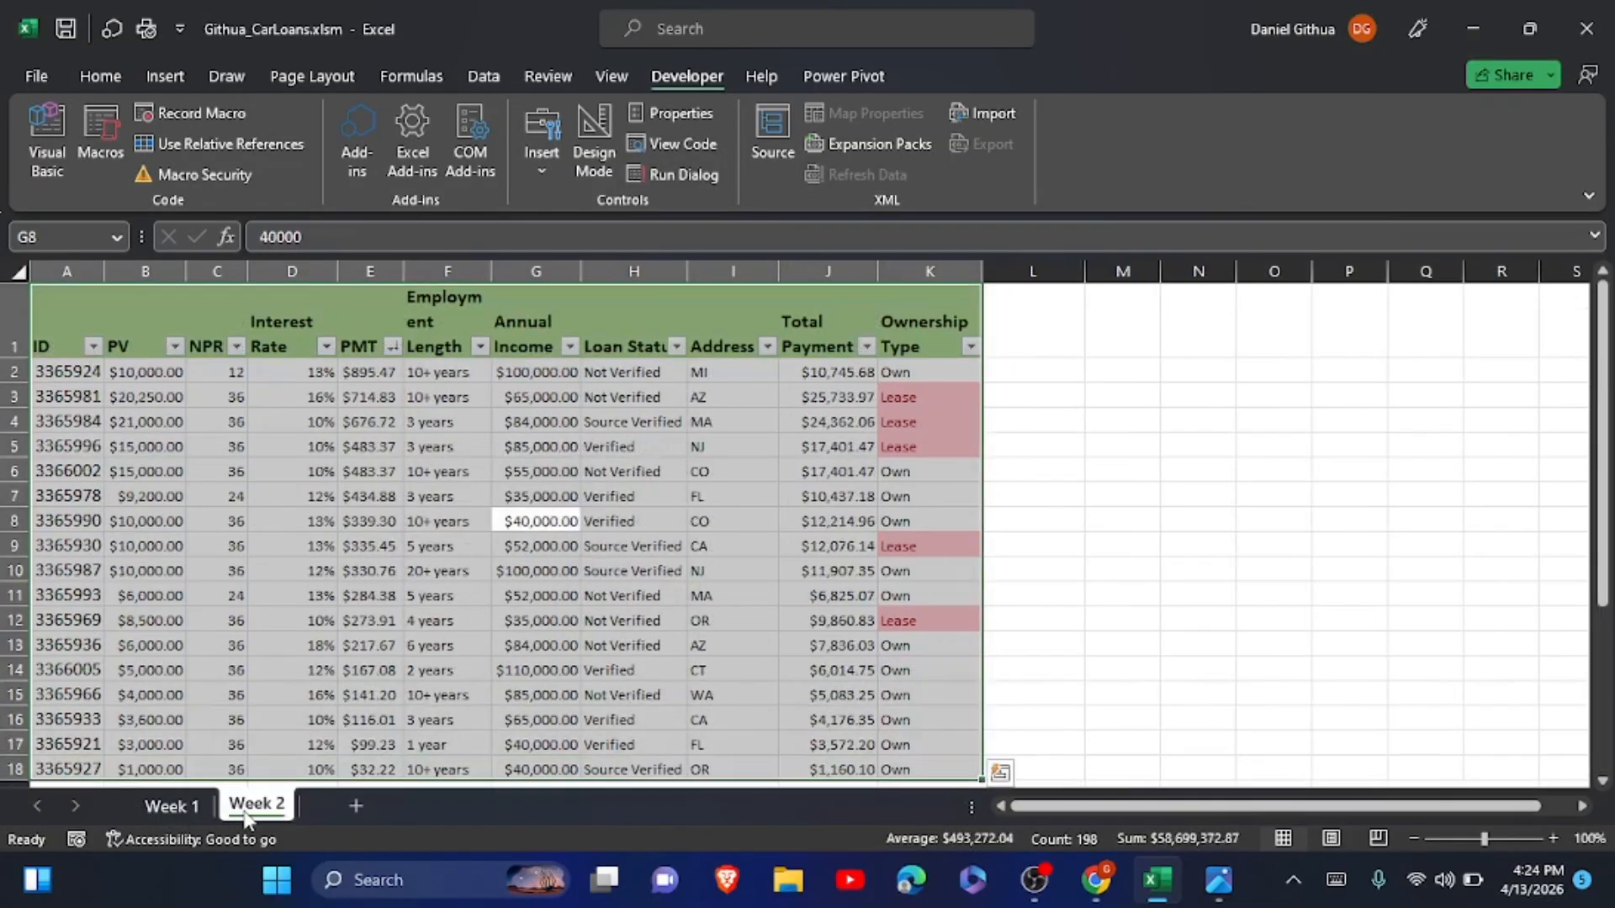